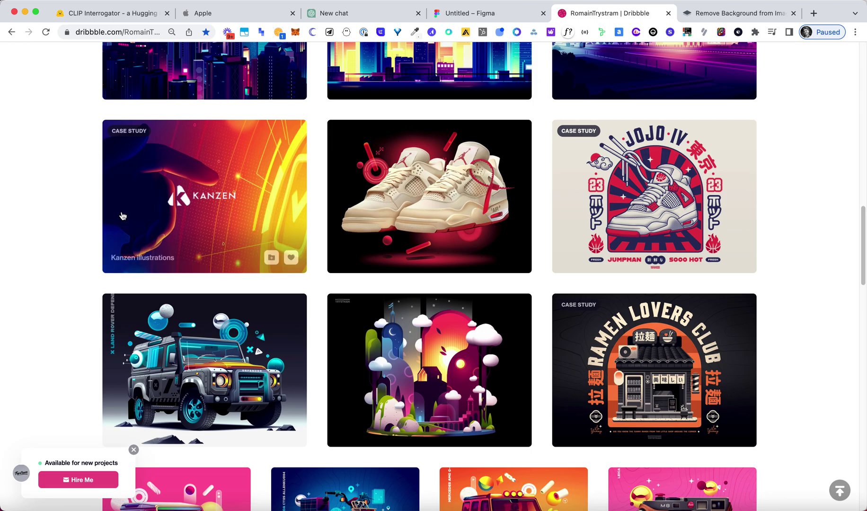
# Browse the artist's Dribbble shots, including the Off White Jordan 4, then bring up CLIP Interrogator
pyautogui.scroll(10, 69, 222)
pyautogui.scroll(6, 70, 223)
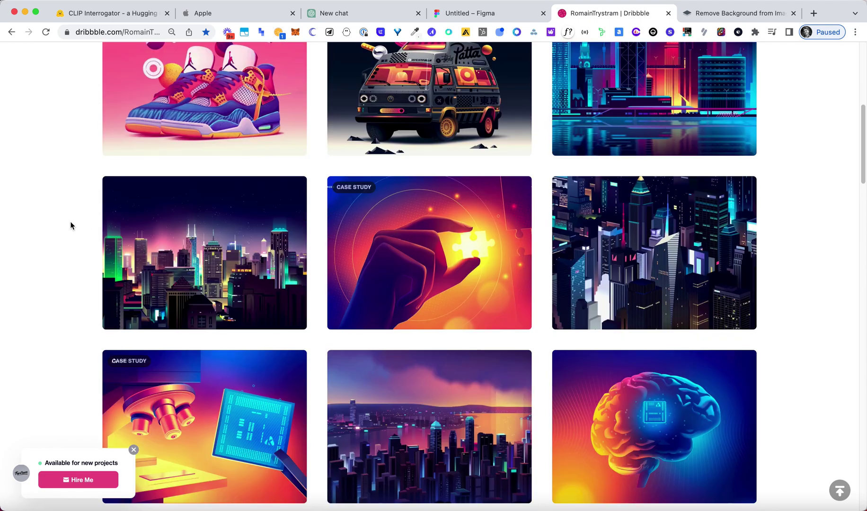
pyautogui.scroll(-2, 69, 238)
pyautogui.scroll(-1, 69, 240)
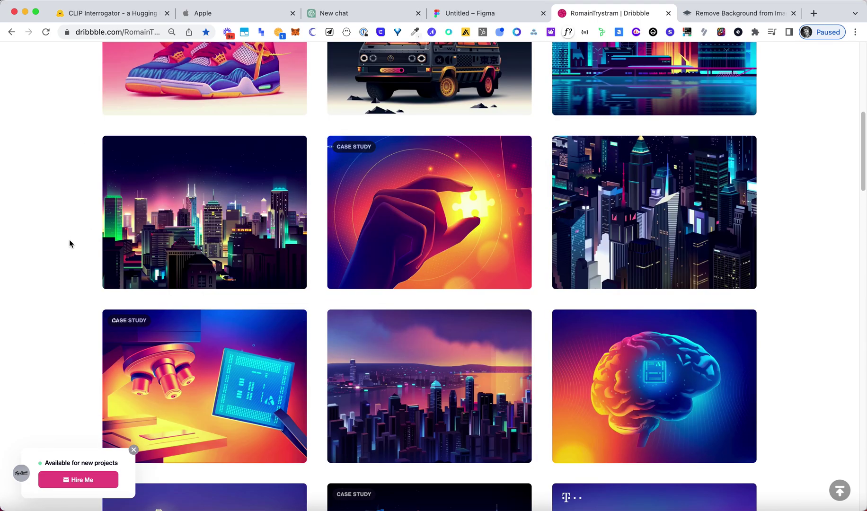
pyautogui.scroll(9, 81, 197)
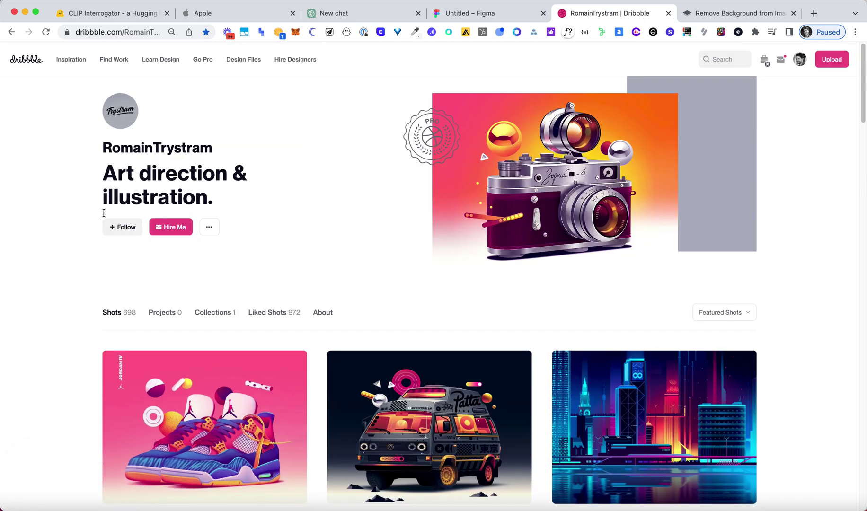
pyautogui.scroll(-8, 77, 312)
pyautogui.scroll(-2, 77, 312)
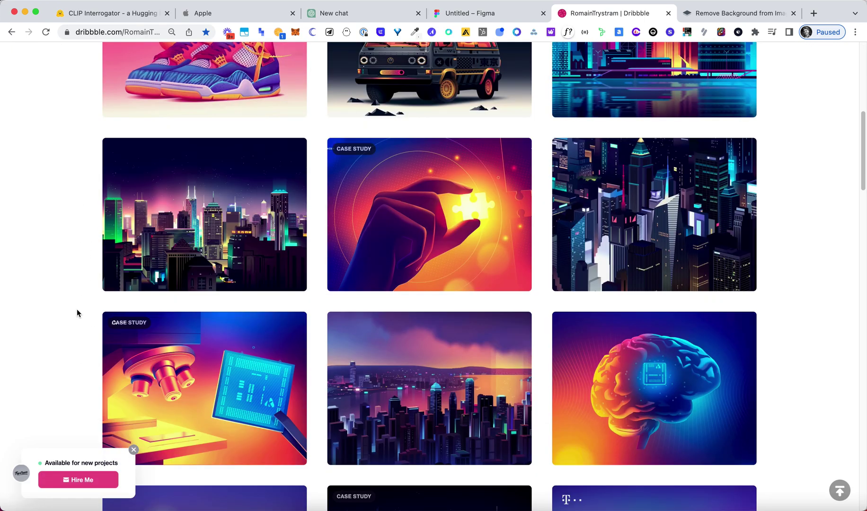
pyautogui.scroll(-14, 77, 313)
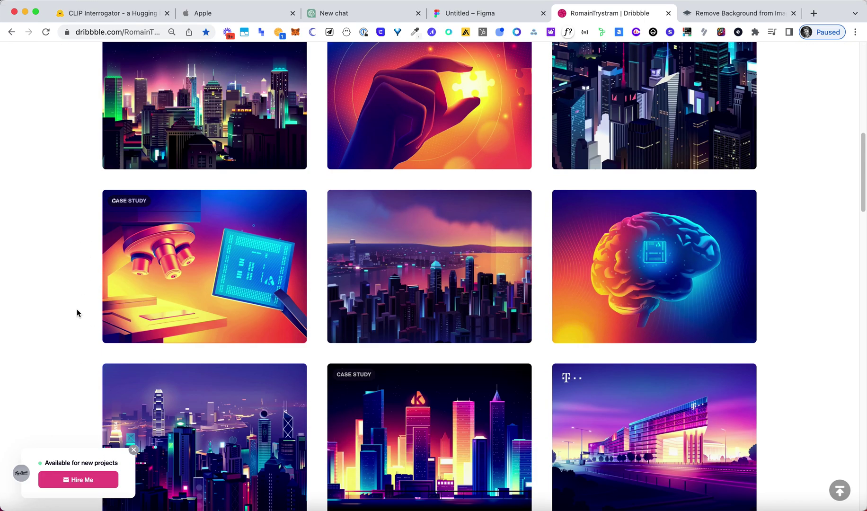
pyautogui.scroll(-3, 77, 313)
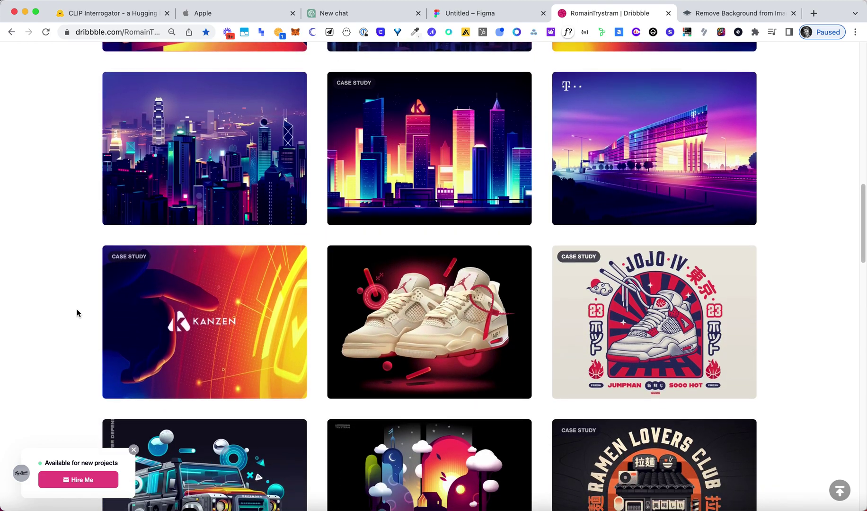
pyautogui.moveTo(425, 317)
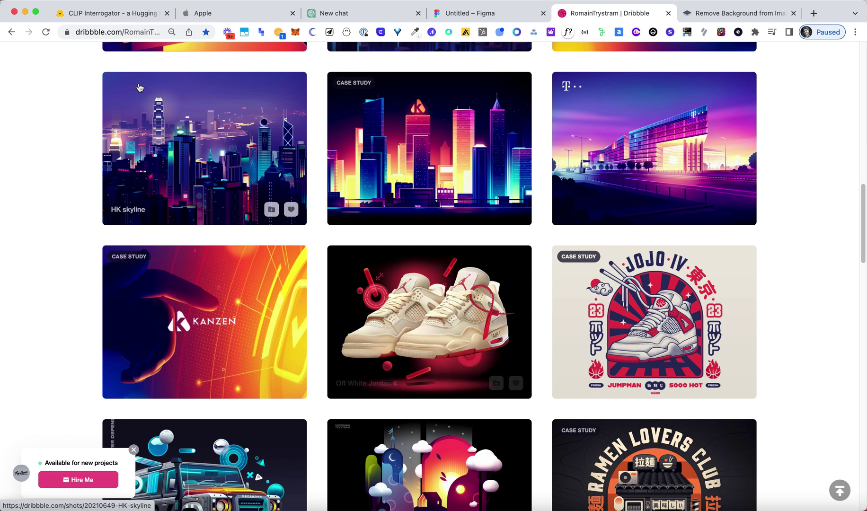
pyautogui.click(109, 14)
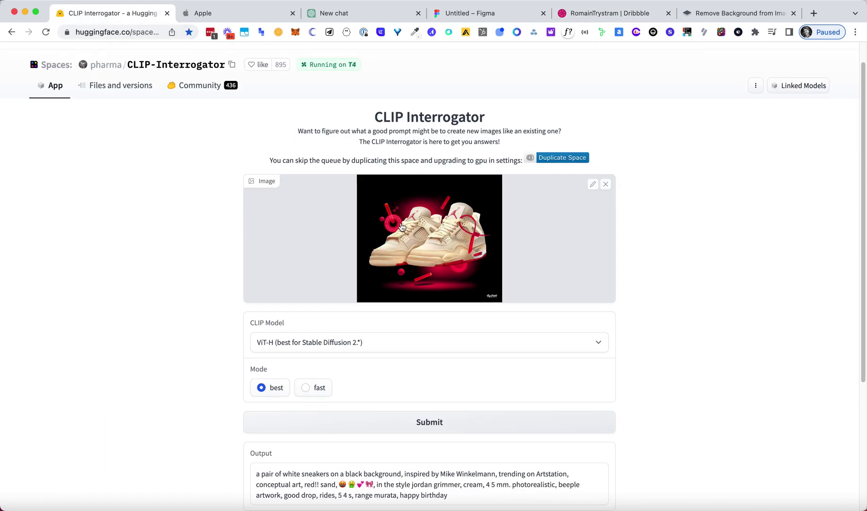
# Copy the generated prompt 'a pair of white sneakers on a black background…'
pyautogui.scroll(-1, 457, 256)
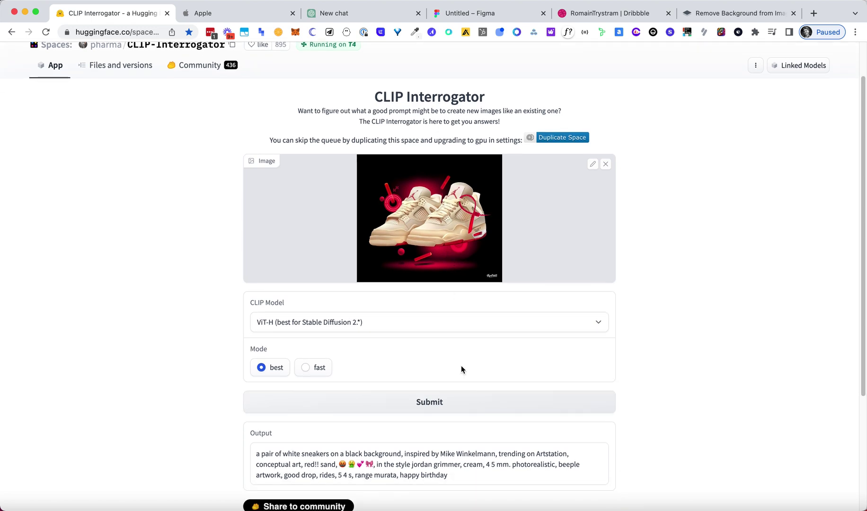
pyautogui.tripleClick(424, 473)
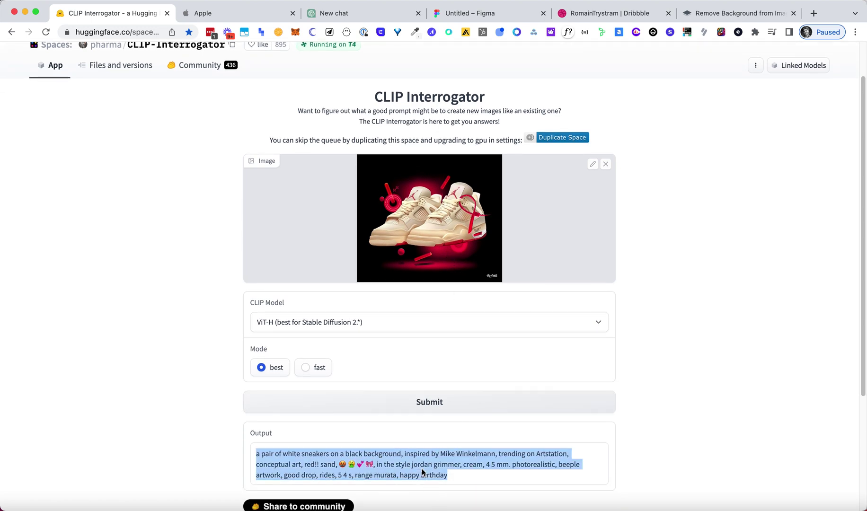
pyautogui.click(198, 410)
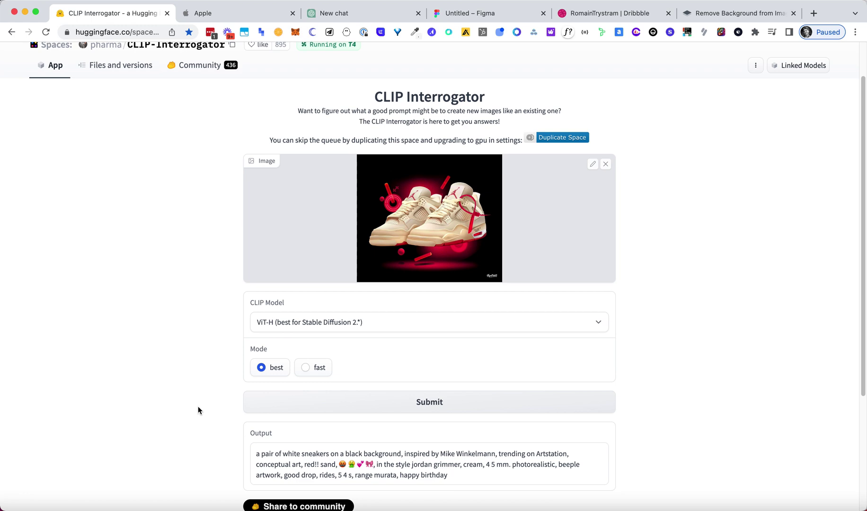
# Start a Midjourney /imagine command in Discord with the copied sneaker prompt pasted in
pyautogui.click(495, 509)
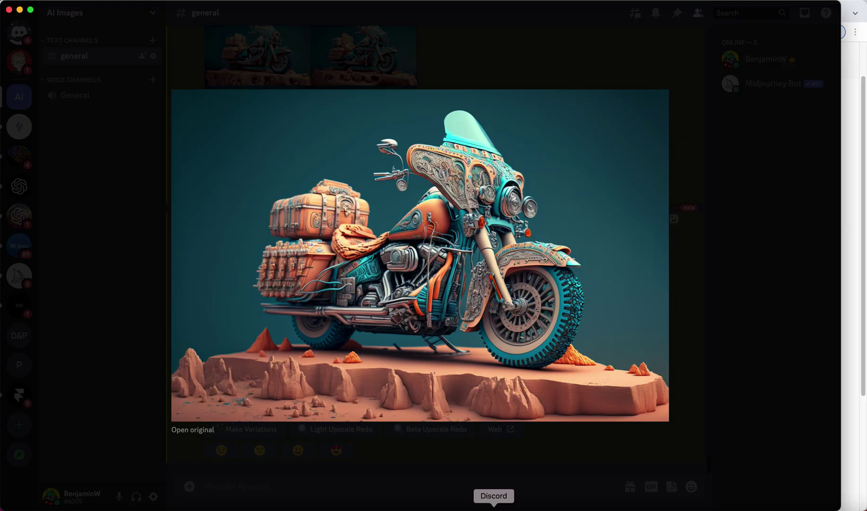
pyautogui.click(684, 309)
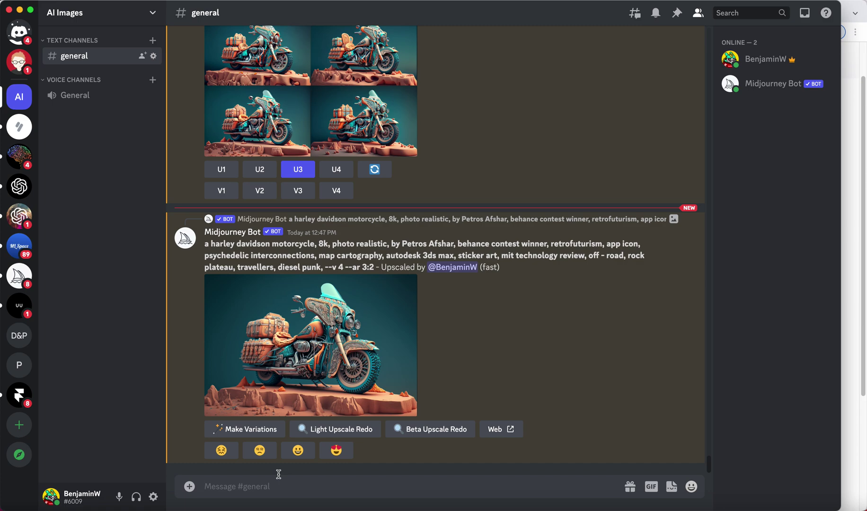
pyautogui.write('/imagine')
pyautogui.press('Tab')
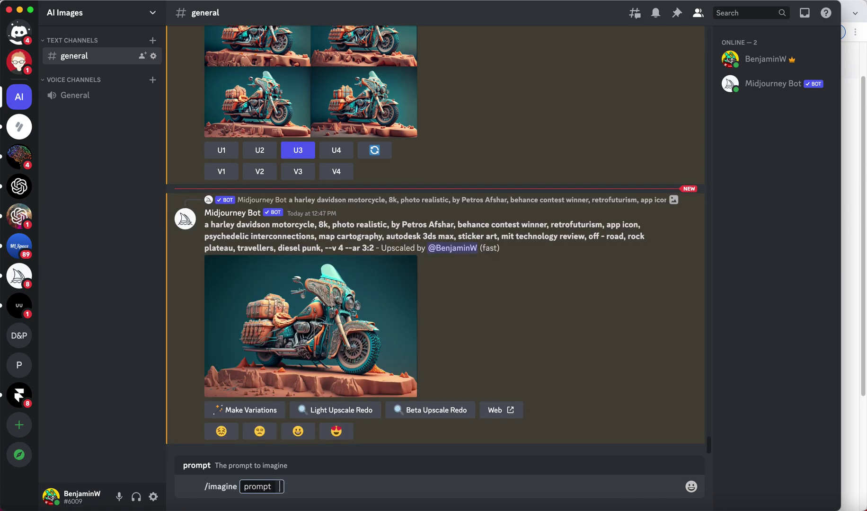
pyautogui.write('a pair of white sneakers on a black background, inspired by Mike Winkelmann, trending on Artstation, conceptual art, red!! sand, 🤬😫💞🎀 in the style jordan grimmer, cream, 4 5 mm. photorealistic, beeple artwork, good drop, rides, 5 4 s, range murata, happy birthday')
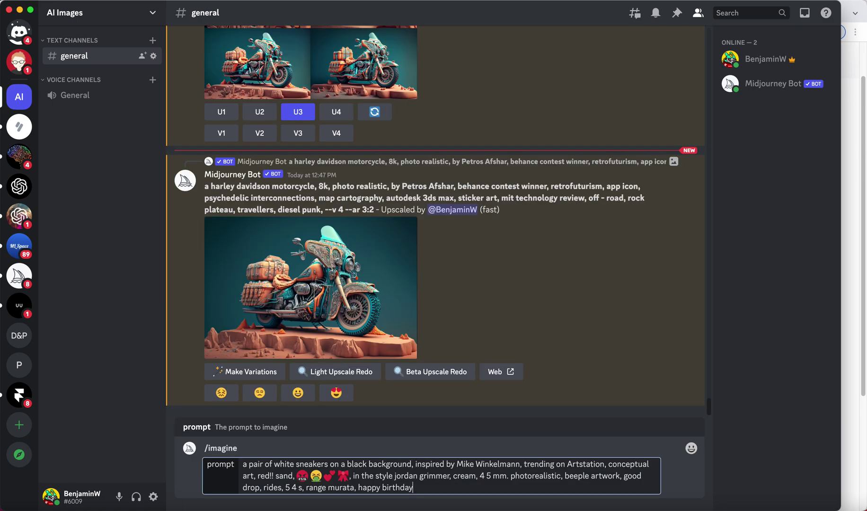
# Remove the emojis and edit the prompt to red sneakers on a white background
pyautogui.click(350, 479)
pyautogui.write(',')
pyautogui.press('BackSpace')
pyautogui.press('BackSpace')
pyautogui.press('BackSpace')
pyautogui.press('BackSpace')
pyautogui.press('BackSpace')
pyautogui.press('BackSpace')
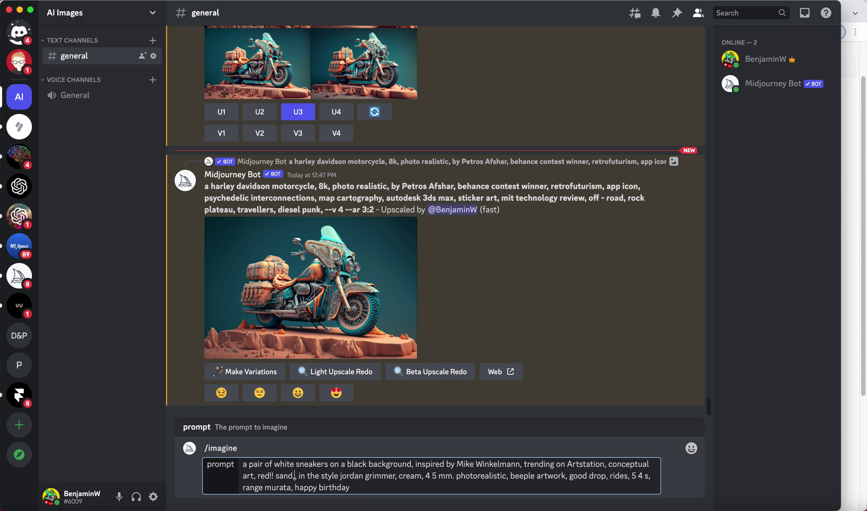
pyautogui.doubleClick(357, 464)
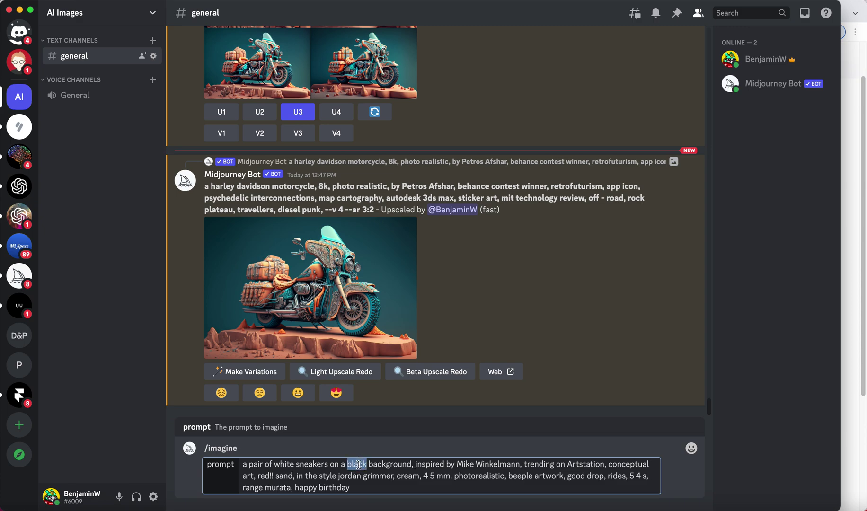
pyautogui.write('white')
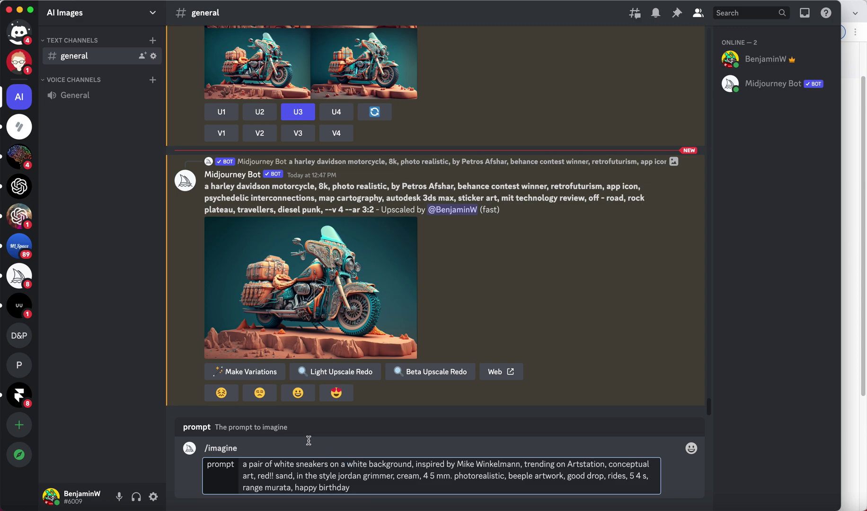
pyautogui.doubleClick(283, 465)
pyautogui.write('red')
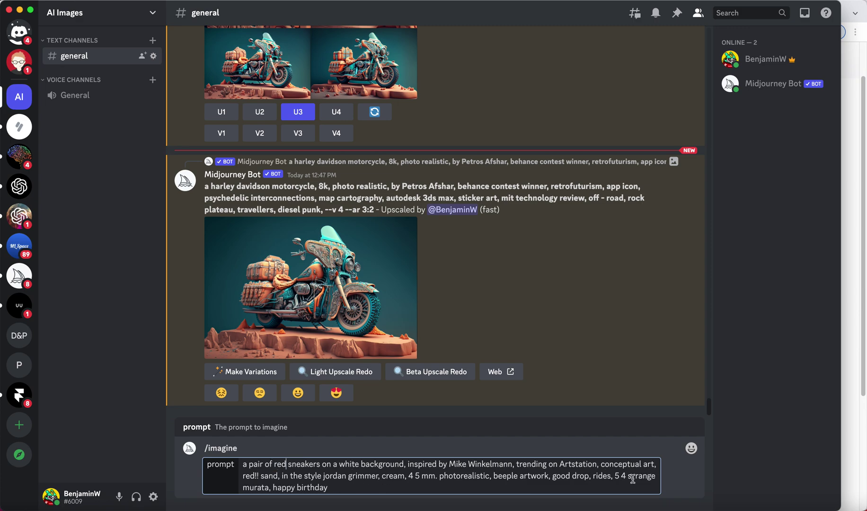
# Append --v 4 --ar 3:2 to the prompt and submit it
pyautogui.click(404, 482)
pyautogui.write(', --v 4 -- a:r 3:')
pyautogui.press('BackSpace')
pyautogui.press('BackSpace')
pyautogui.press('BackSpace')
pyautogui.press('BackSpace')
pyautogui.press('BackSpace')
pyautogui.press('BackSpace')
pyautogui.press('BackSpace')
pyautogui.write('ar 3:2')
pyautogui.press('Return')
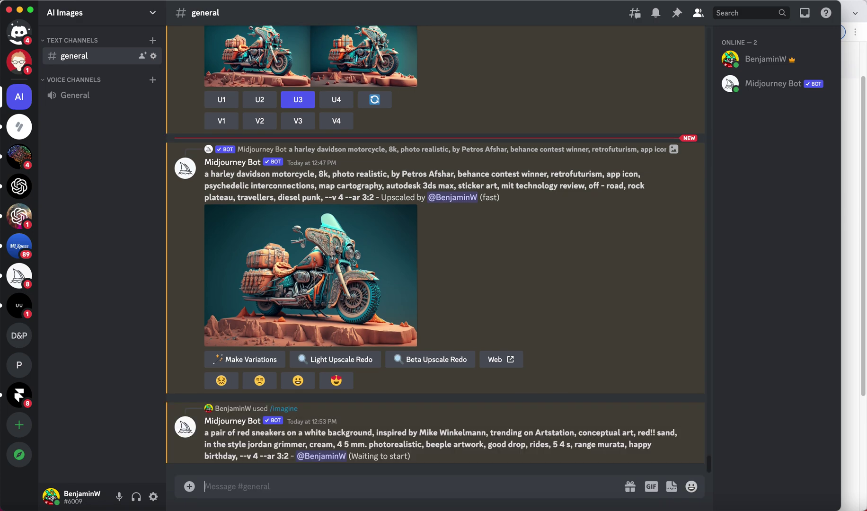
# Preview the four red-sneaker variations, then upscale image 3 and reroll the prompt
pyautogui.click(339, 388)
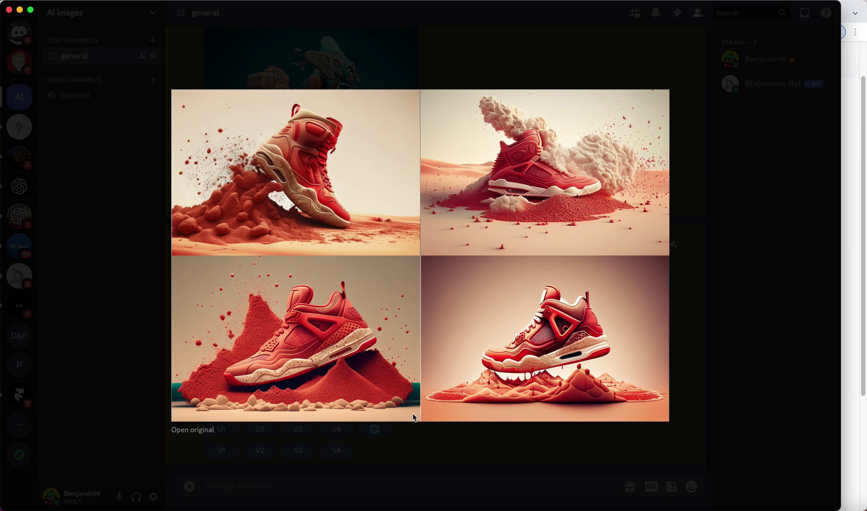
pyautogui.click(486, 459)
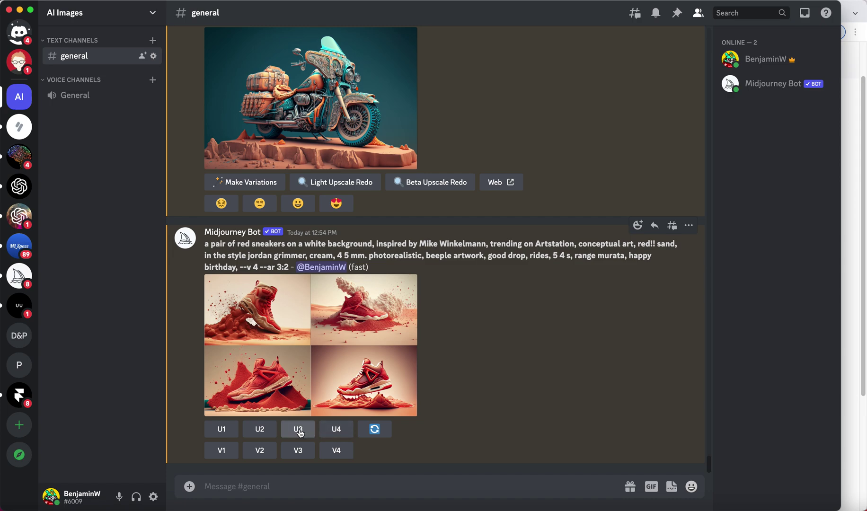
pyautogui.click(299, 427)
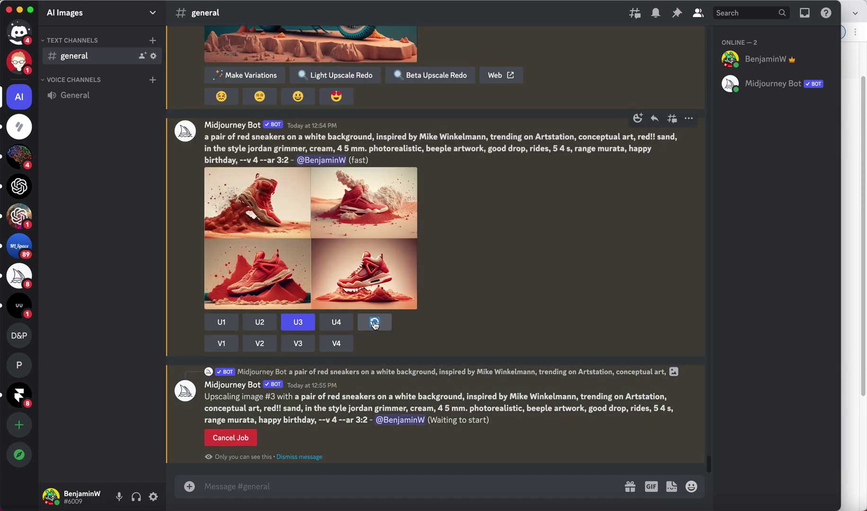
pyautogui.click(376, 322)
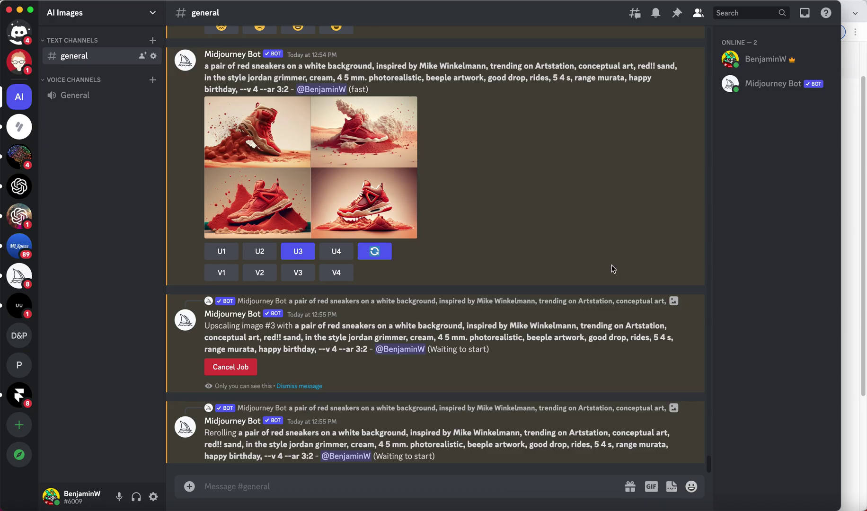
# Compare the upscaled sneaker with the rerolled grid, then open the upscale's original to save as PNG
pyautogui.click(539, 457)
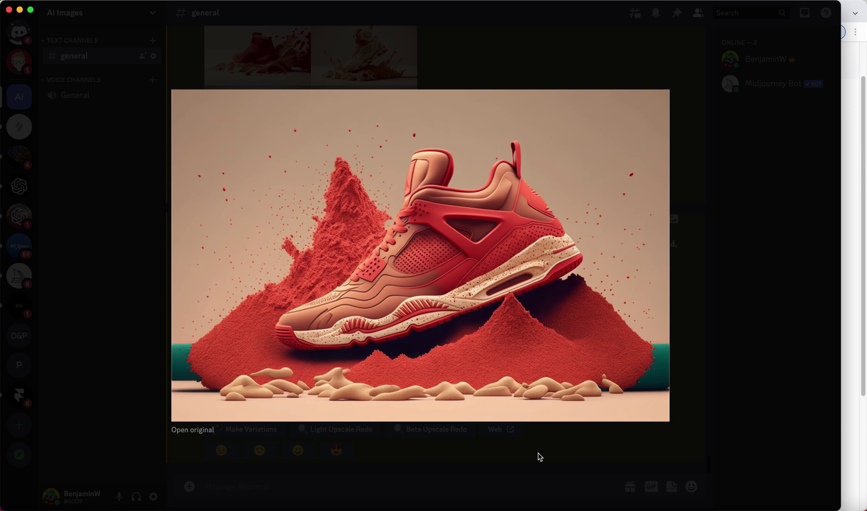
pyautogui.click(540, 457)
pyautogui.click(405, 115)
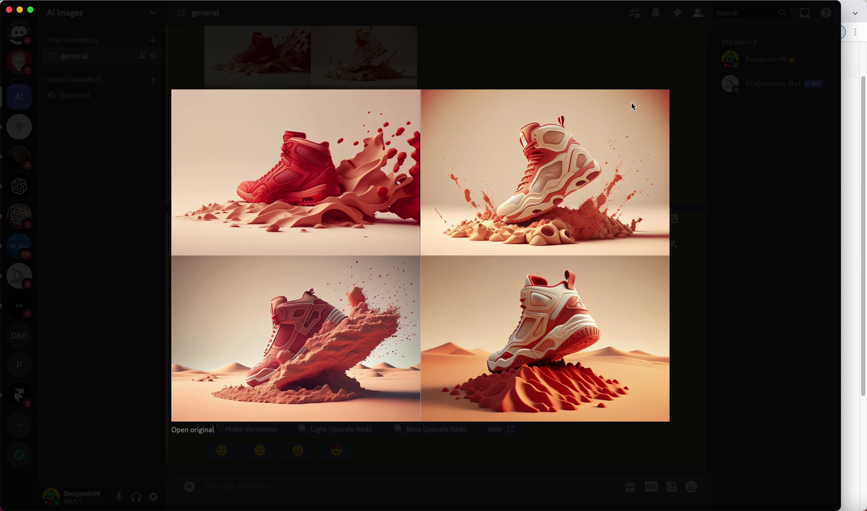
pyautogui.click(621, 71)
pyautogui.click(341, 339)
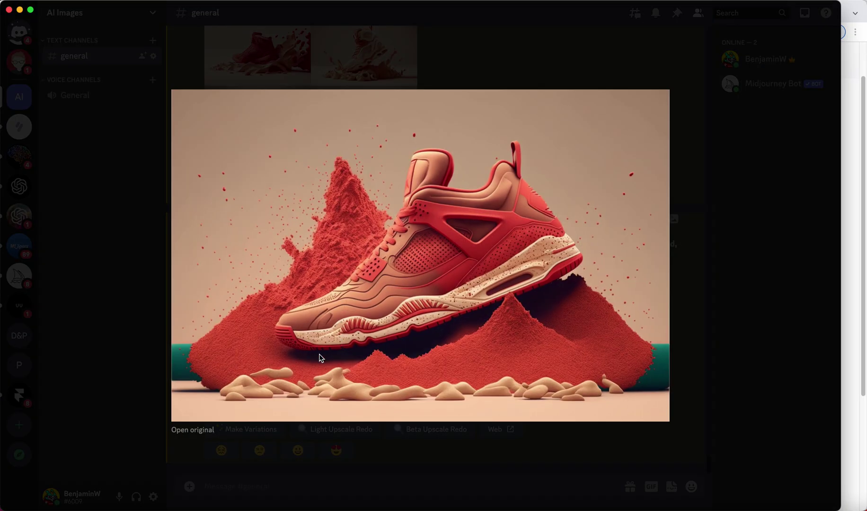
pyautogui.click(208, 433)
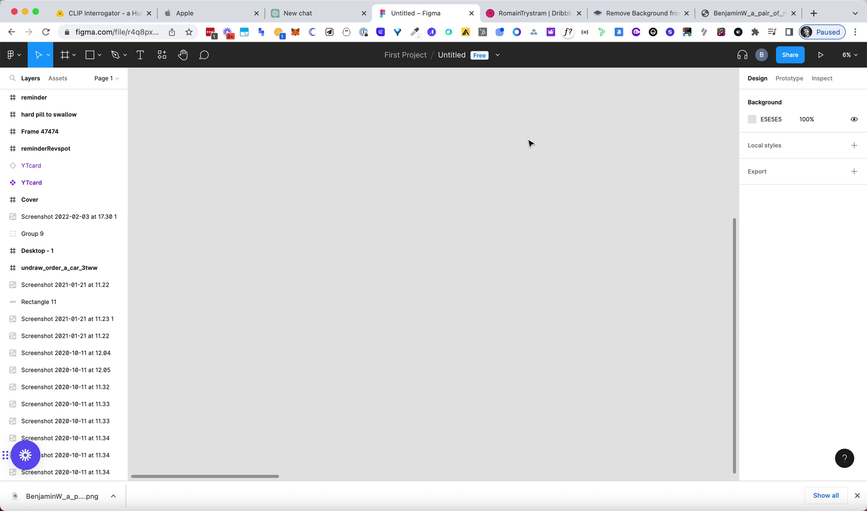
# Review the apple.com 'Now all you need is iPhone.' Fitness+ page layout
pyautogui.click(857, 495)
pyautogui.click(197, 18)
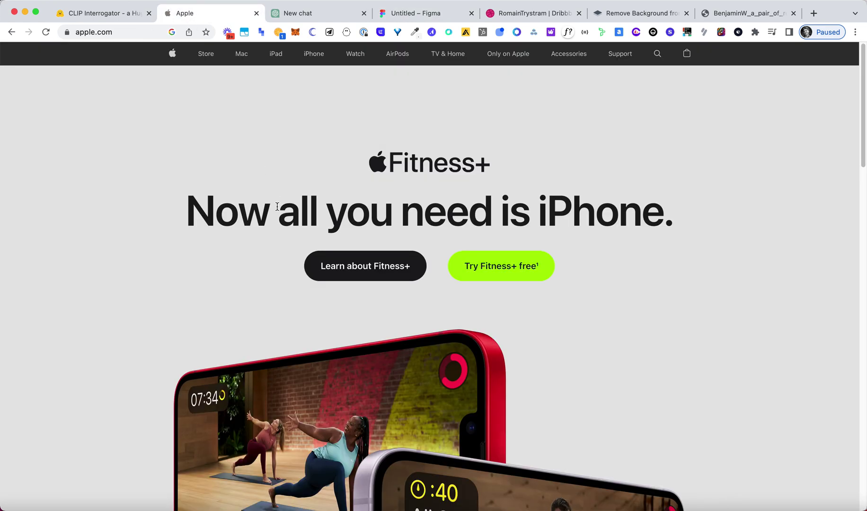
pyautogui.scroll(-4, 153, 243)
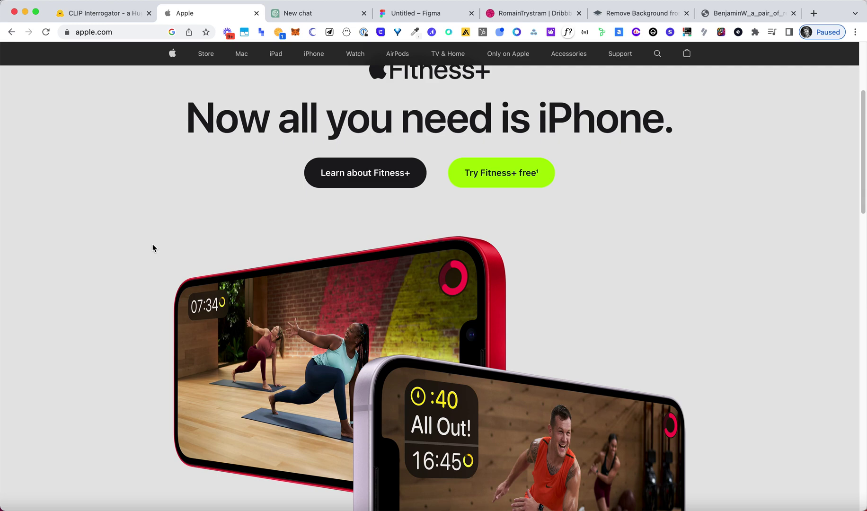
pyautogui.scroll(4, 264, 222)
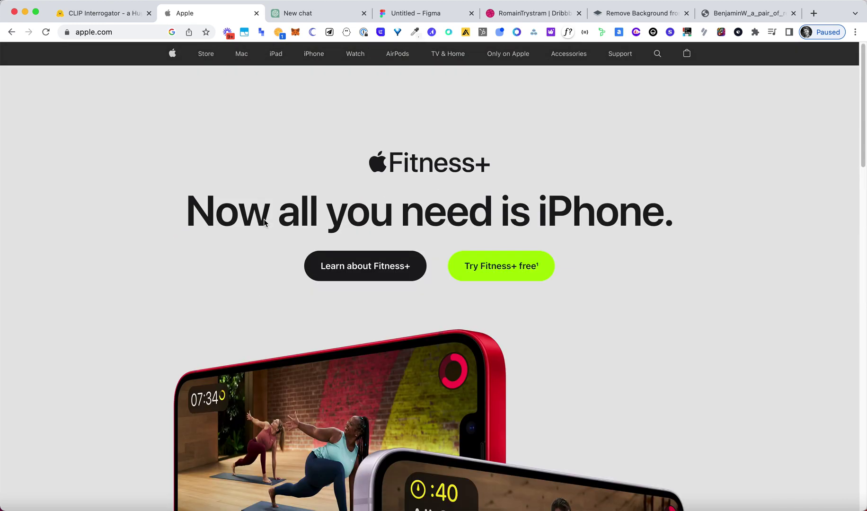
pyautogui.click(410, 12)
pyautogui.click(14, 56)
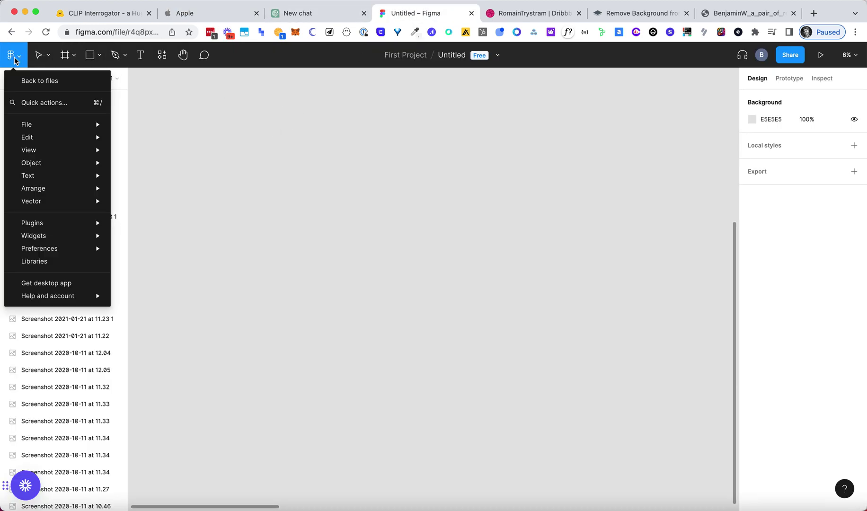
pyautogui.moveTo(60, 222)
pyautogui.click(139, 235)
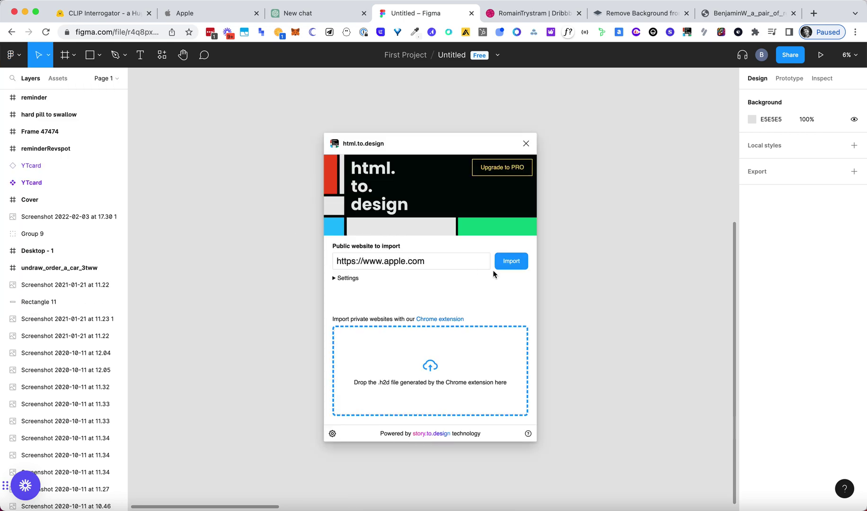
pyautogui.click(509, 263)
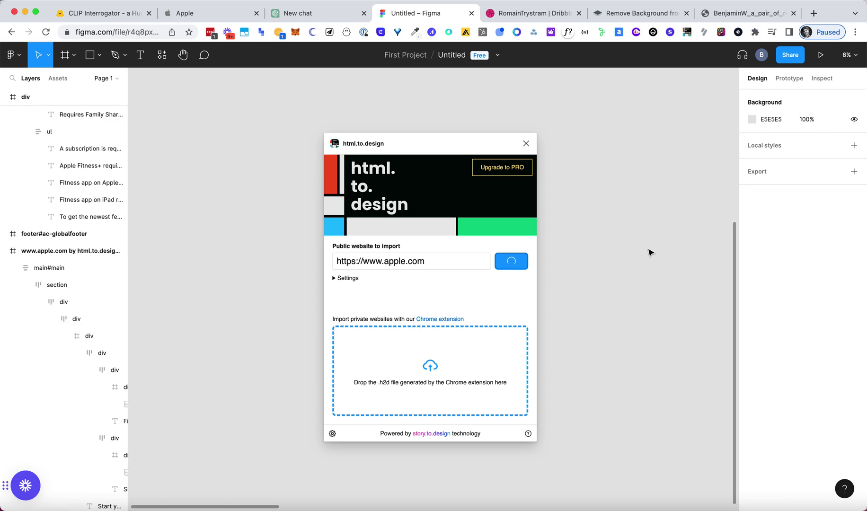
pyautogui.click(430, 352)
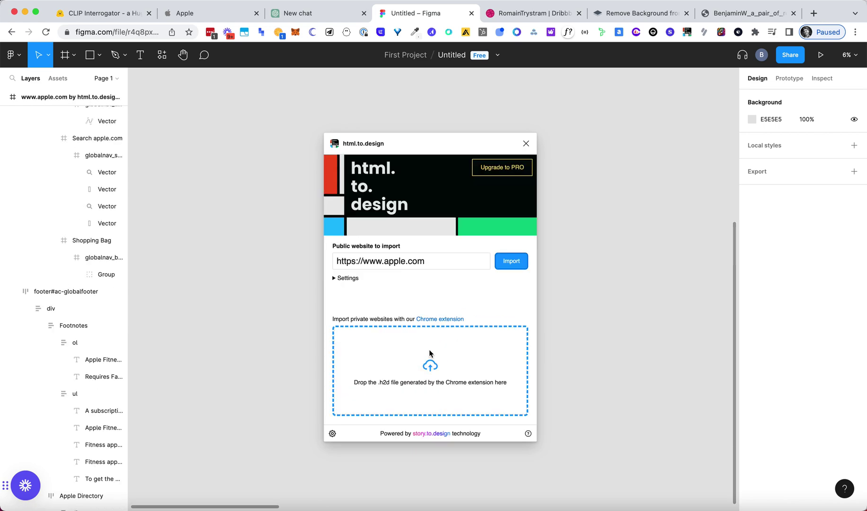
pyautogui.click(526, 144)
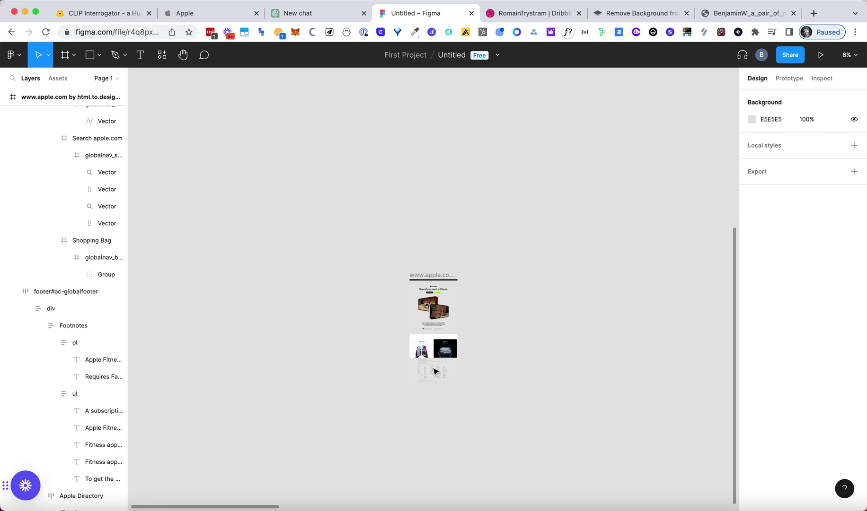
# Drill into the imported page's nested layers to select the iPhone hero image
pyautogui.scroll(3, 436, 374)
pyautogui.scroll(10, 436, 374)
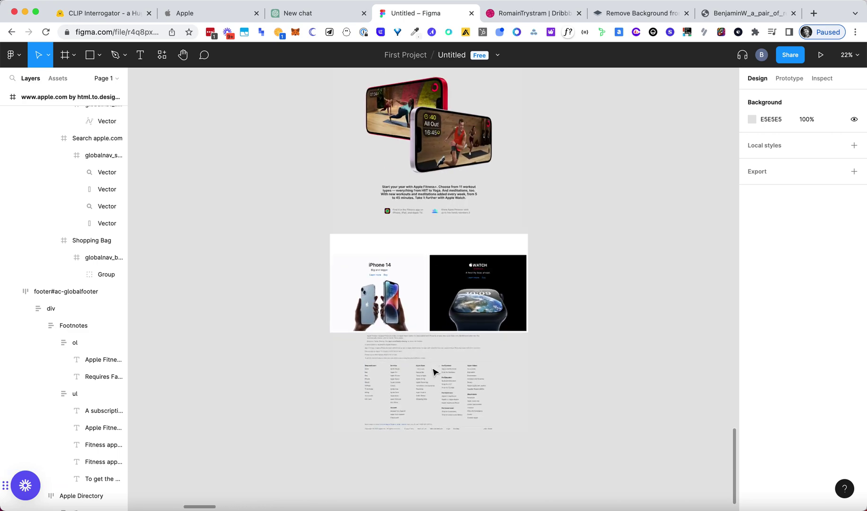
pyautogui.scroll(5, 408, 277)
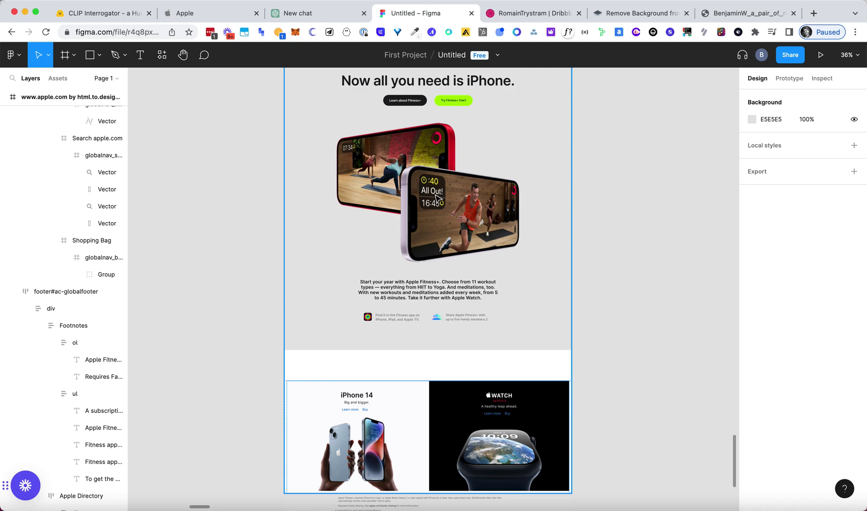
pyautogui.click(439, 176)
pyautogui.doubleClick(437, 177)
pyautogui.doubleClick(432, 184)
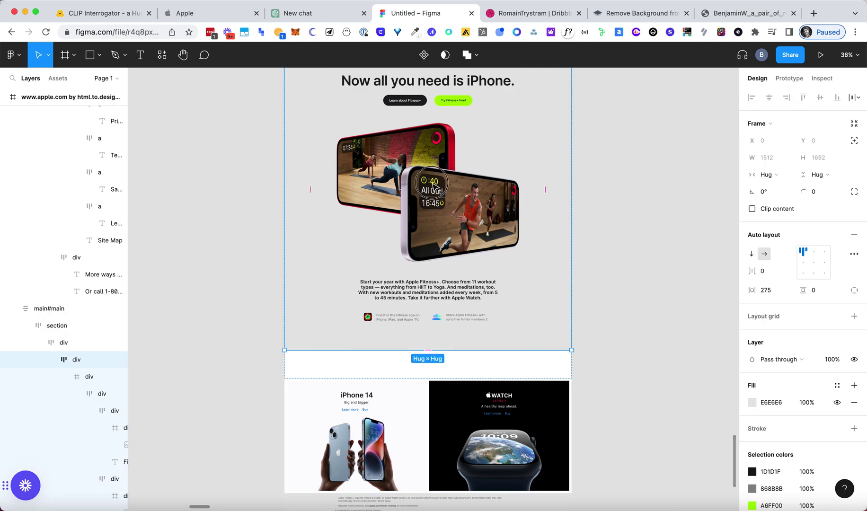
pyautogui.doubleClick(434, 187)
pyautogui.click(102, 325)
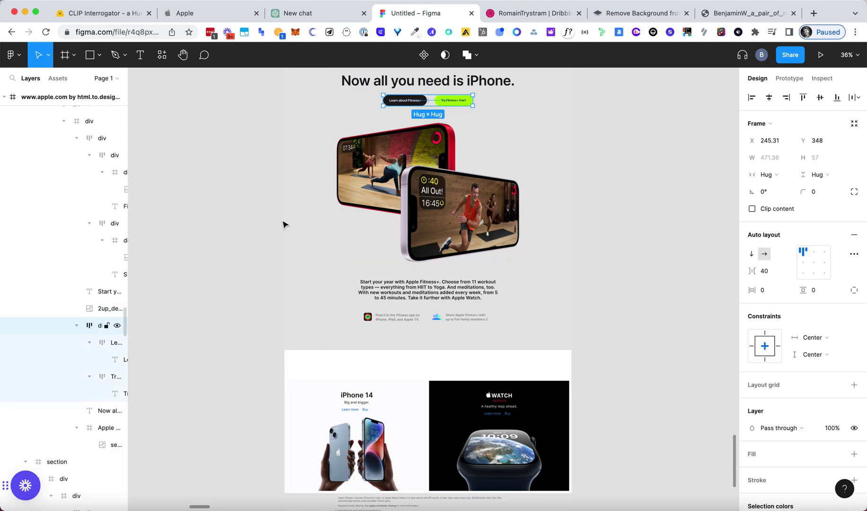
pyautogui.click(361, 177)
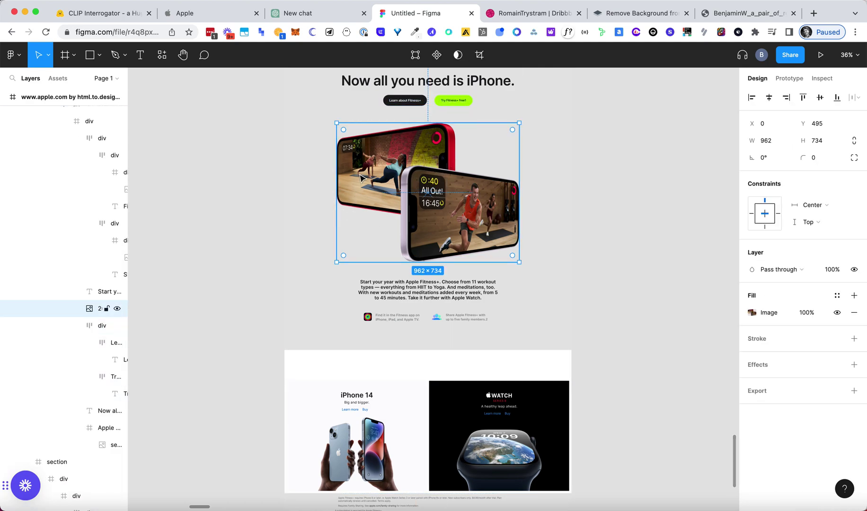
# Replace the hero image fill with the background-removed red sneaker PNG
pyautogui.click(769, 315)
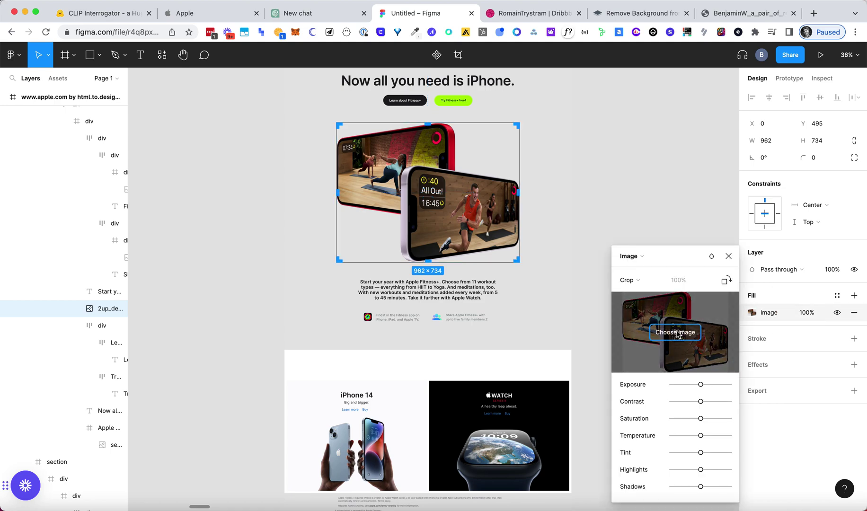
pyautogui.click(677, 334)
pyautogui.click(162, 97)
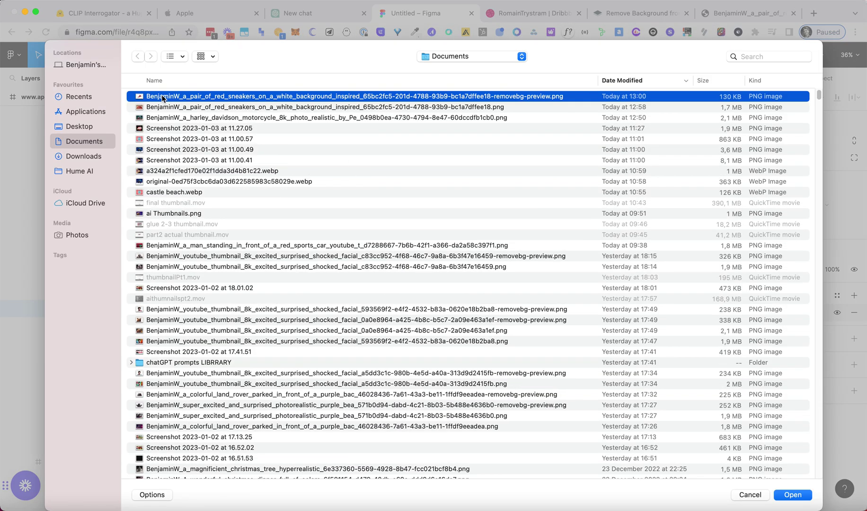
pyautogui.doubleClick(162, 98)
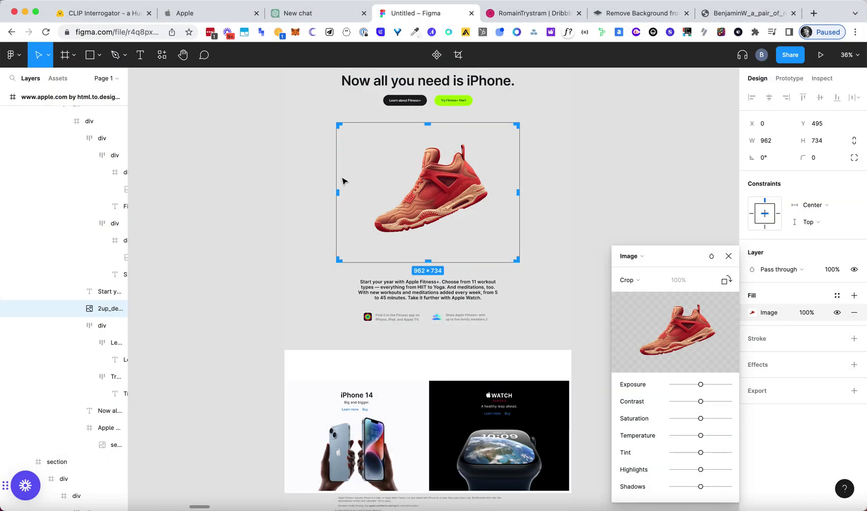
# Set the imported apple.com frame's fill colour to white (#fff)
pyautogui.scroll(3, 604, 200)
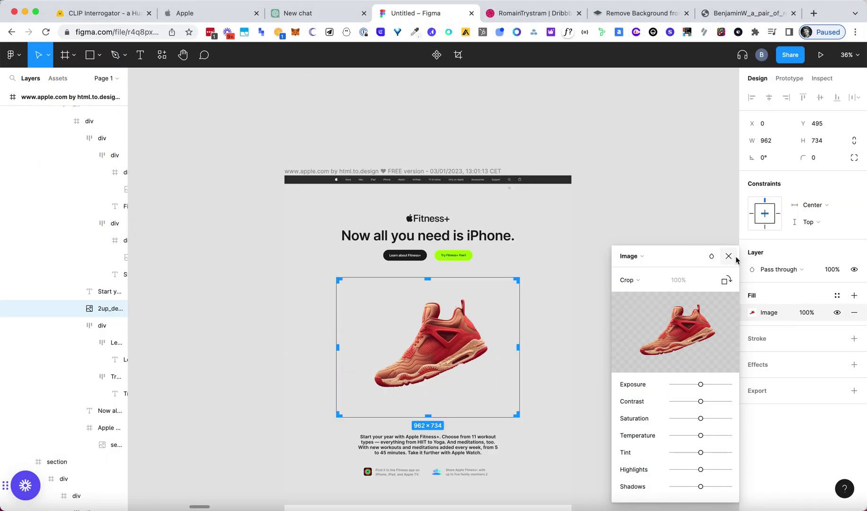
pyautogui.click(729, 256)
pyautogui.click(718, 256)
pyautogui.scroll(5, 413, 282)
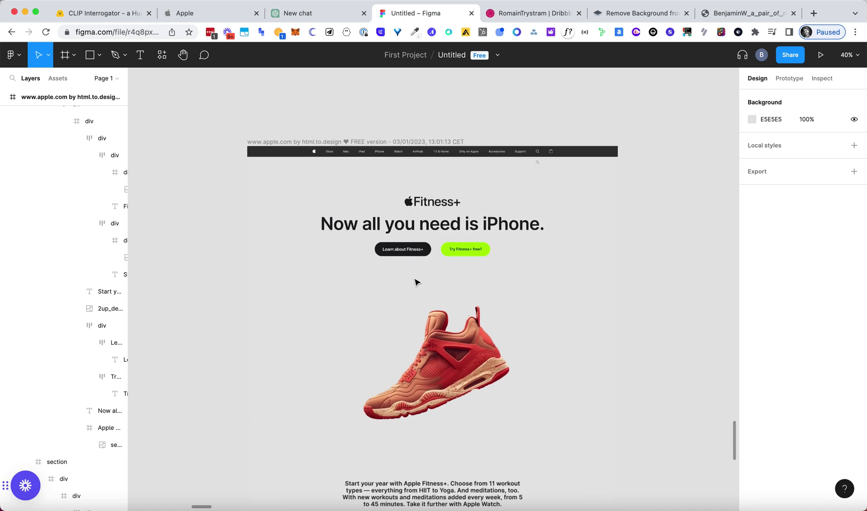
pyautogui.scroll(1, 397, 247)
pyautogui.scroll(1, 396, 247)
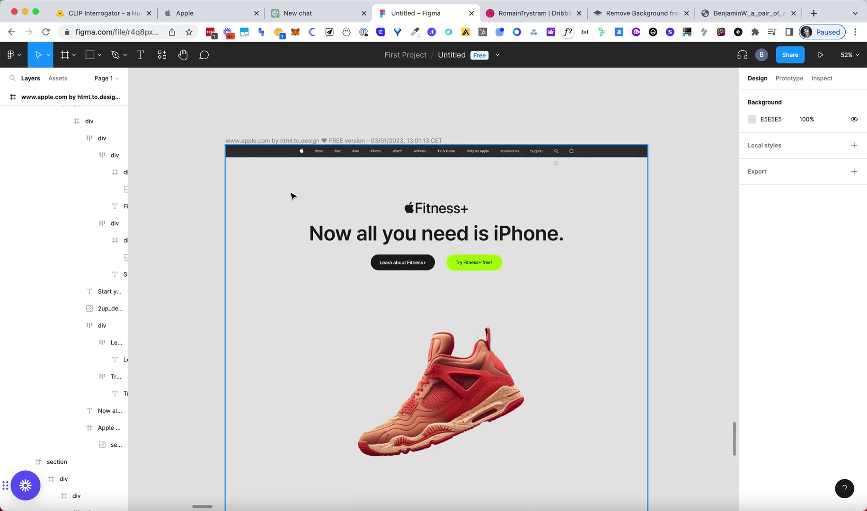
pyautogui.click(264, 142)
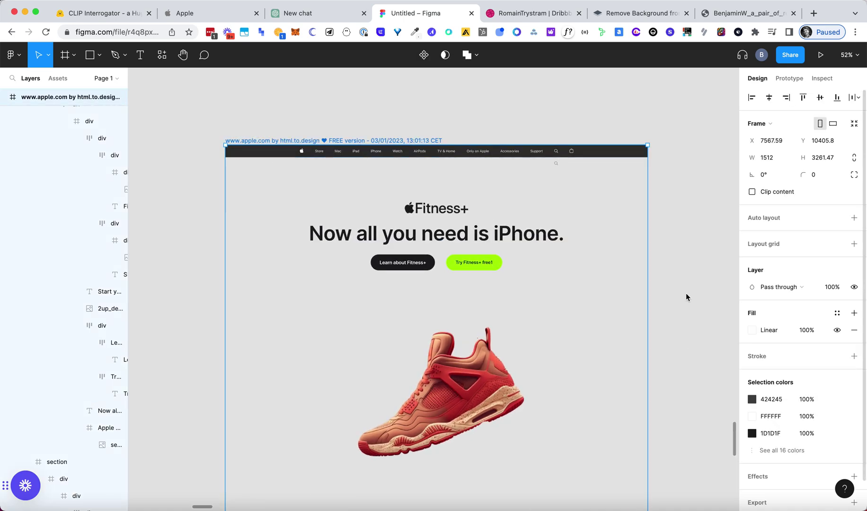
pyautogui.scroll(-2, 774, 309)
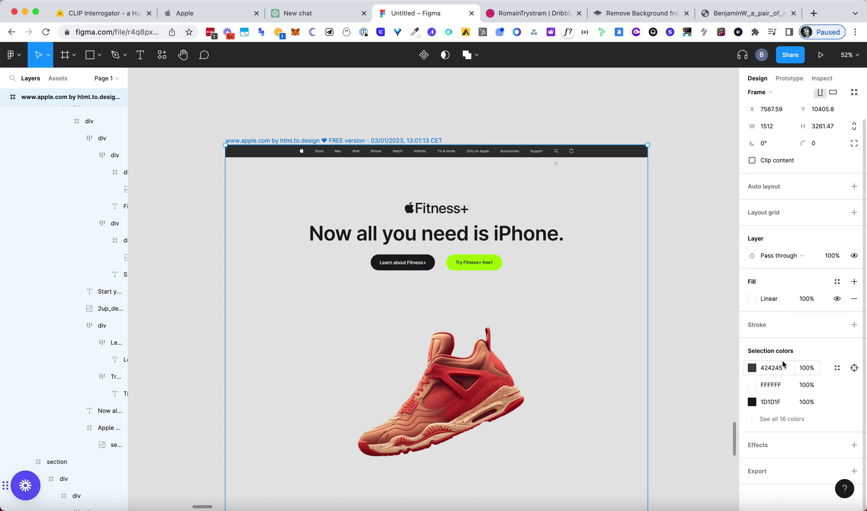
pyautogui.click(752, 300)
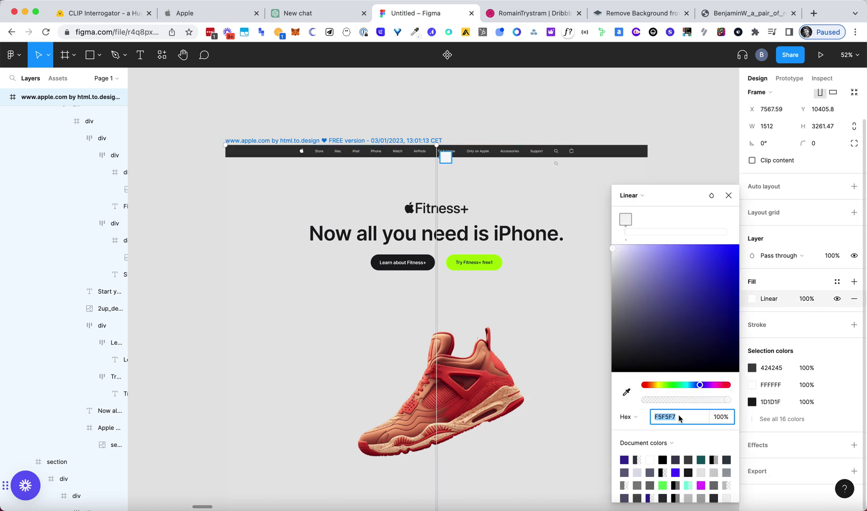
pyautogui.write('ffff')
pyautogui.press('Return')
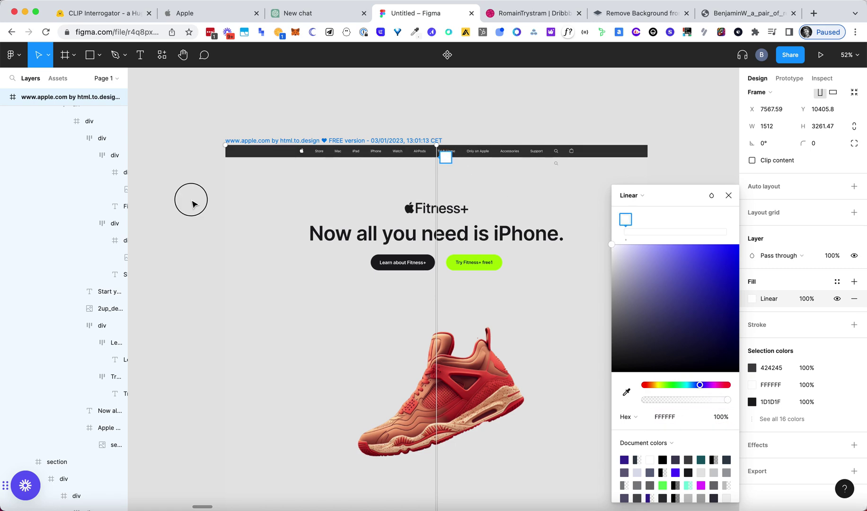
# Change the grey div inside main#main's section to white (#ffffff)
pyautogui.click(295, 192)
pyautogui.doubleClick(295, 193)
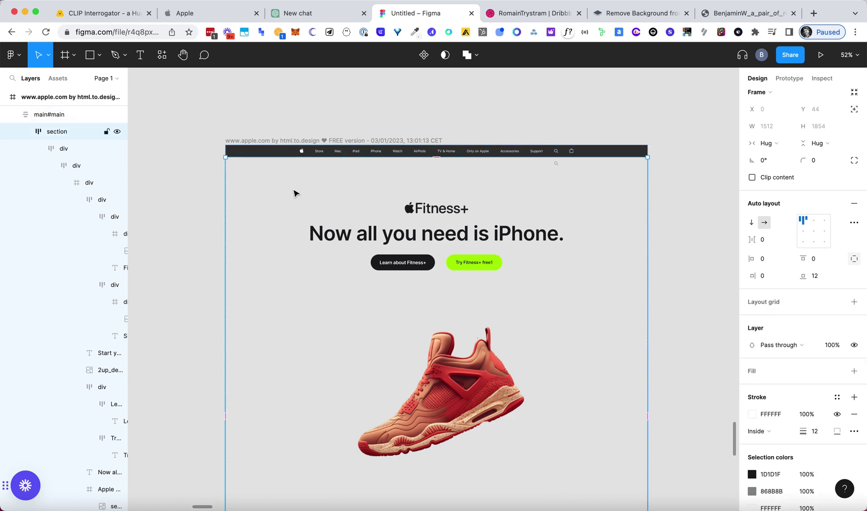
pyautogui.doubleClick(569, 293)
pyautogui.click(767, 372)
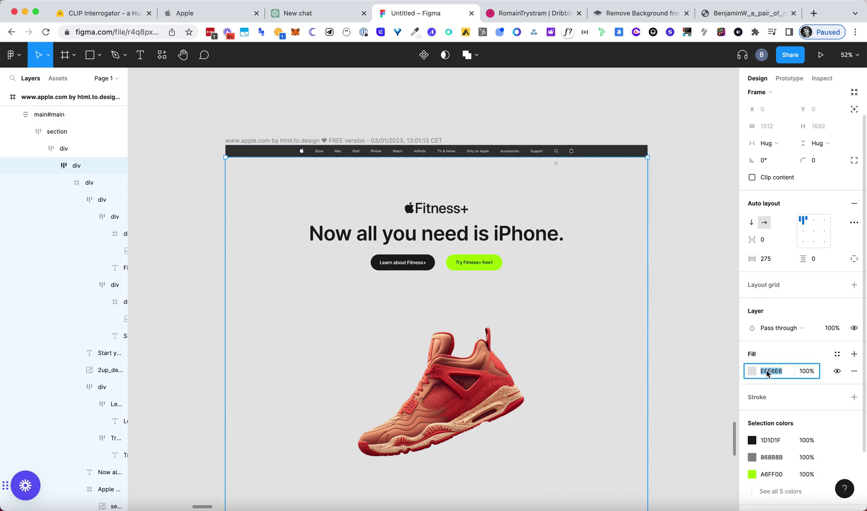
pyautogui.write('ffffff')
pyautogui.press('Return')
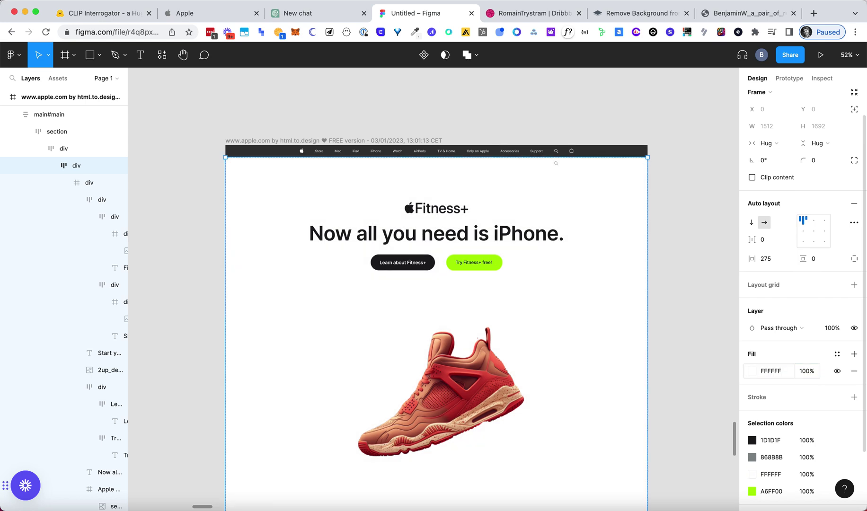
# Drill through main#main's nested layers to check the sneaker image layer, then deselect
pyautogui.click(711, 269)
pyautogui.click(456, 299)
pyautogui.click(465, 380)
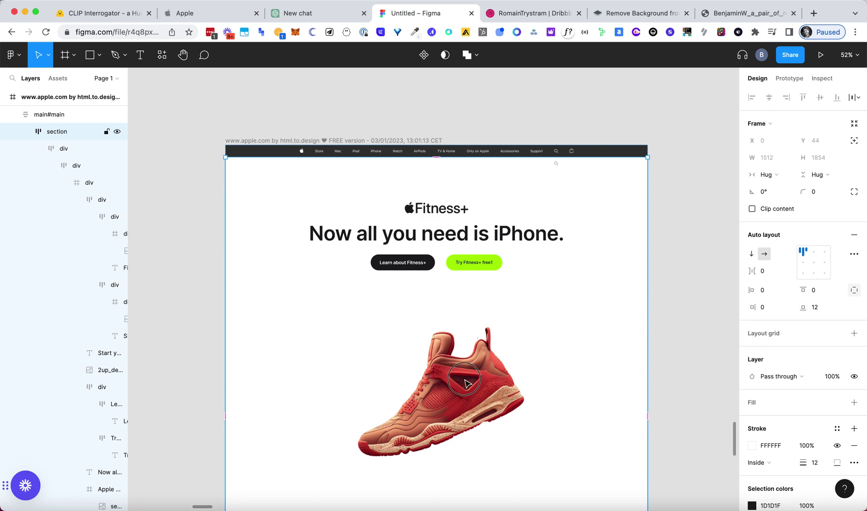
pyautogui.click(465, 380)
pyautogui.click(464, 380)
pyautogui.click(465, 382)
pyautogui.click(465, 382)
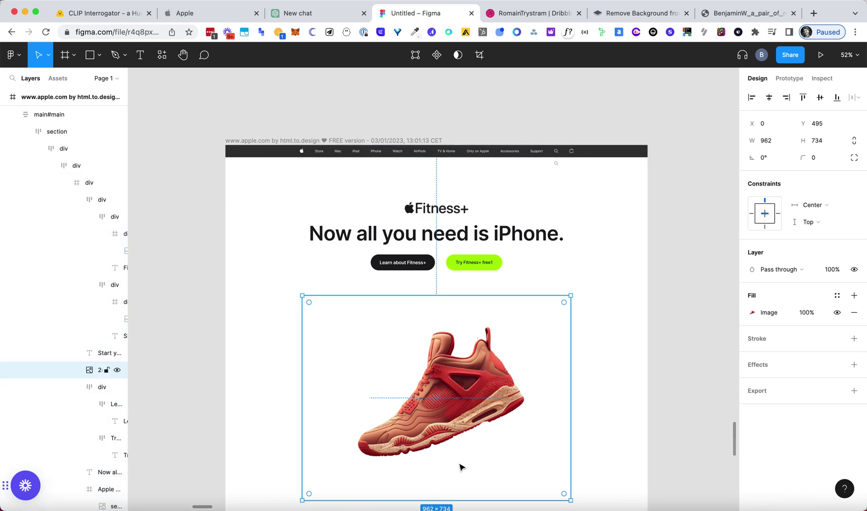
pyautogui.click(668, 282)
# Scroll the page from the sneaker hero down to the iPhone 14 and Apple Watch tiles
pyautogui.scroll(-3, 673, 279)
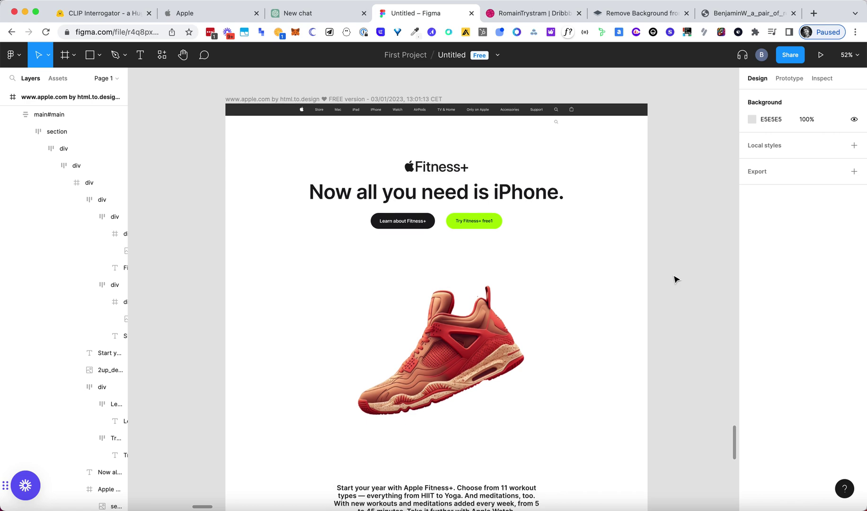
pyautogui.scroll(1, 673, 277)
pyautogui.click(441, 207)
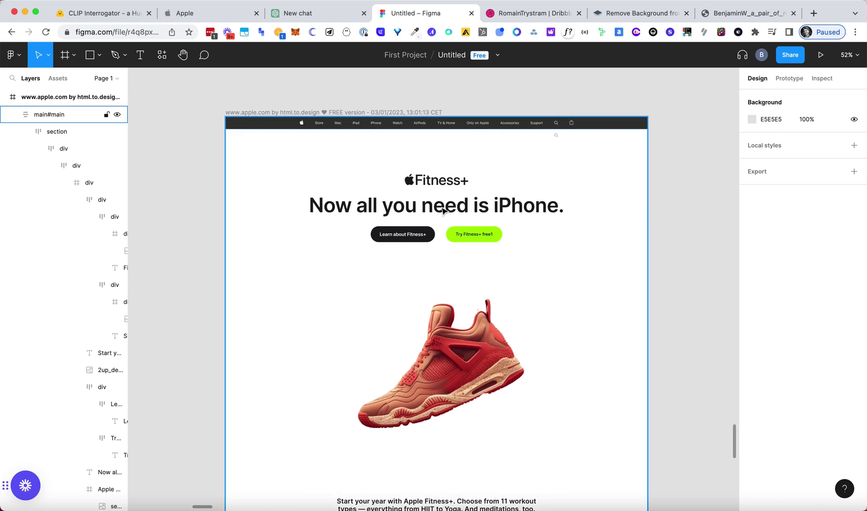
pyautogui.click(679, 246)
pyautogui.scroll(-1, 681, 260)
pyautogui.scroll(-5, 682, 265)
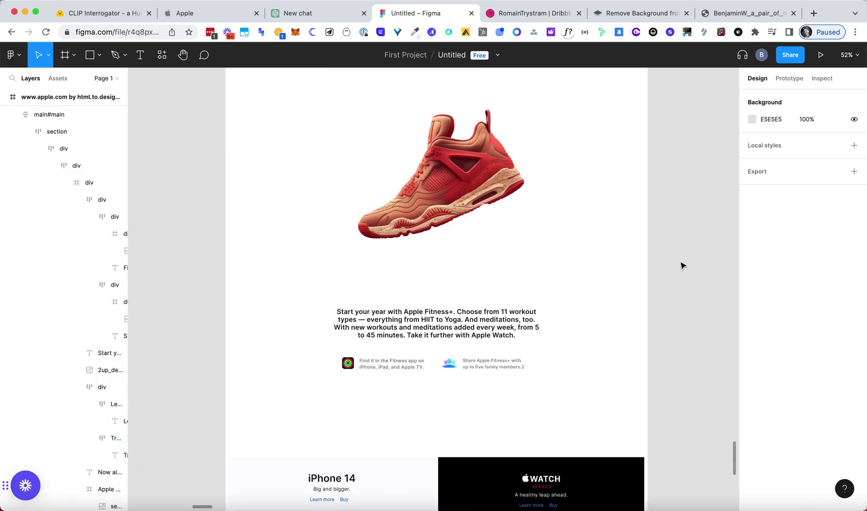
pyautogui.scroll(-3, 682, 265)
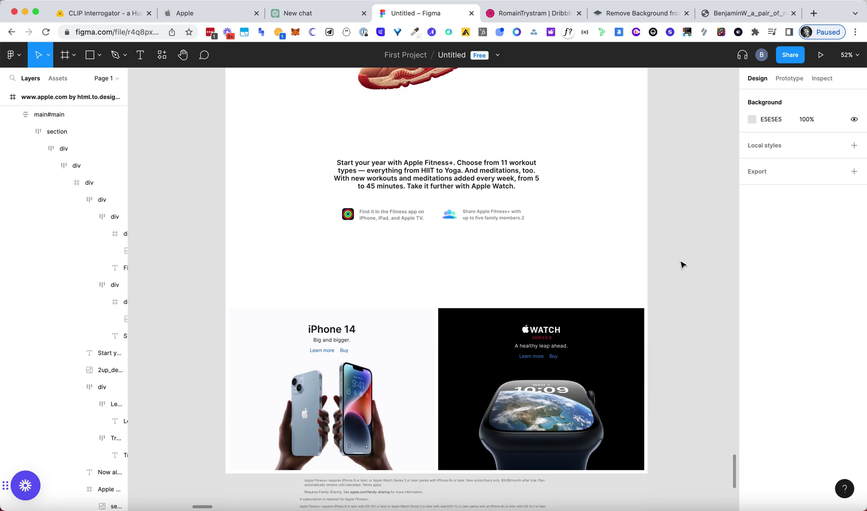
pyautogui.scroll(3, 682, 264)
pyautogui.scroll(-6, 681, 265)
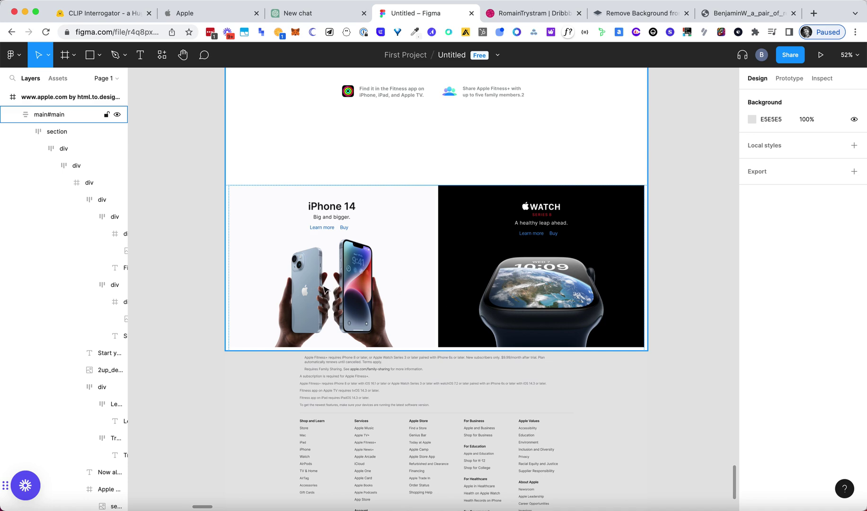
# Scroll through the Midjourney sneaker results in Discord, briefly glancing at the Figma design
pyautogui.click(473, 504)
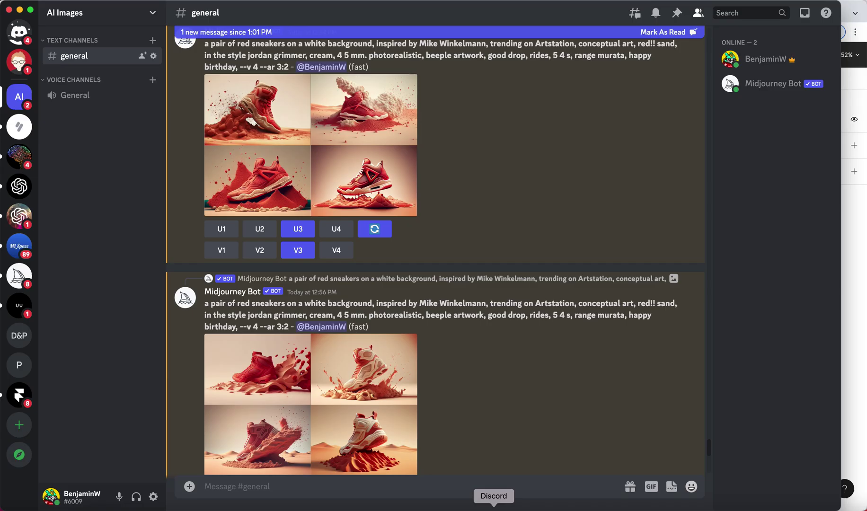
pyautogui.scroll(-8, 386, 394)
pyautogui.scroll(-4, 389, 394)
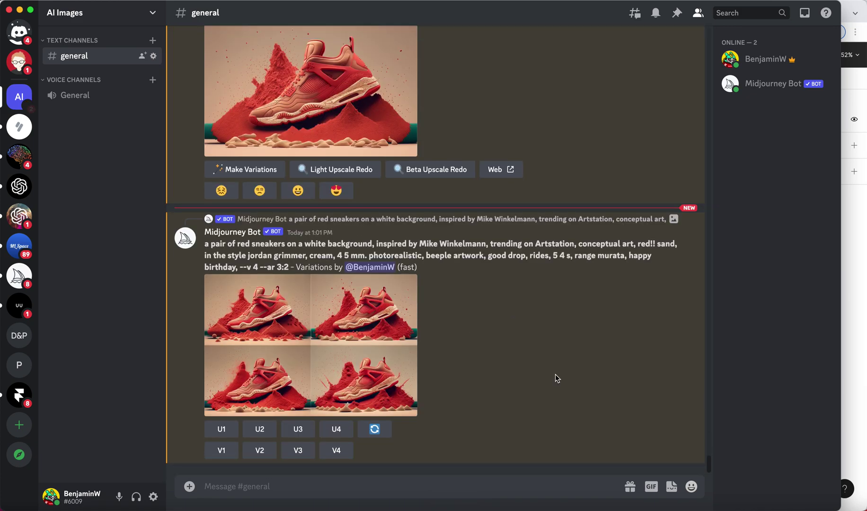
pyautogui.scroll(5, 490, 352)
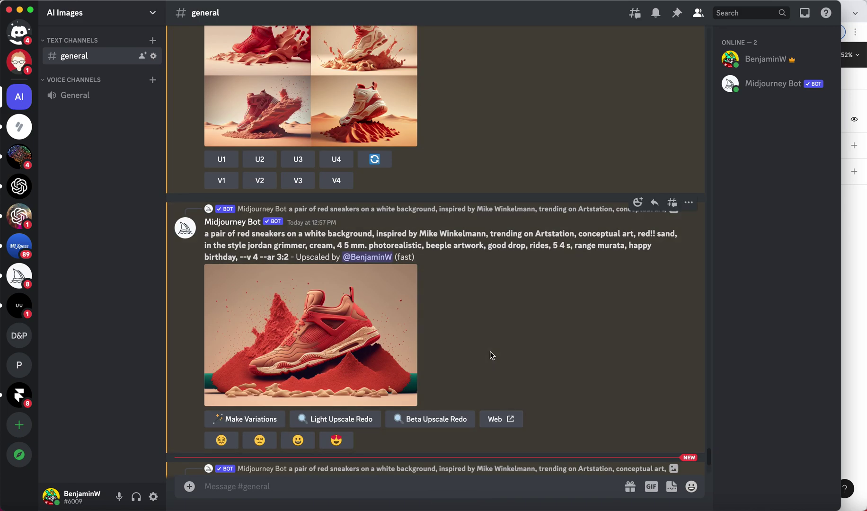
pyautogui.scroll(1, 503, 289)
pyautogui.scroll(5, 504, 289)
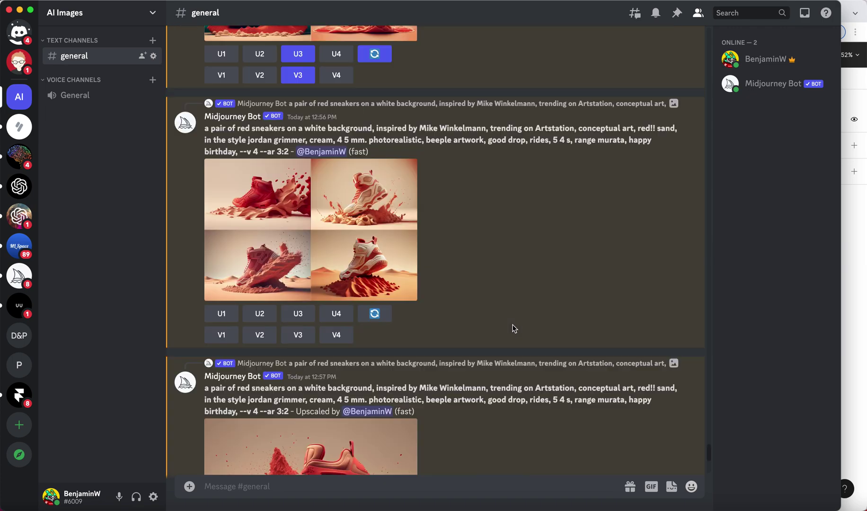
pyautogui.scroll(2, 513, 326)
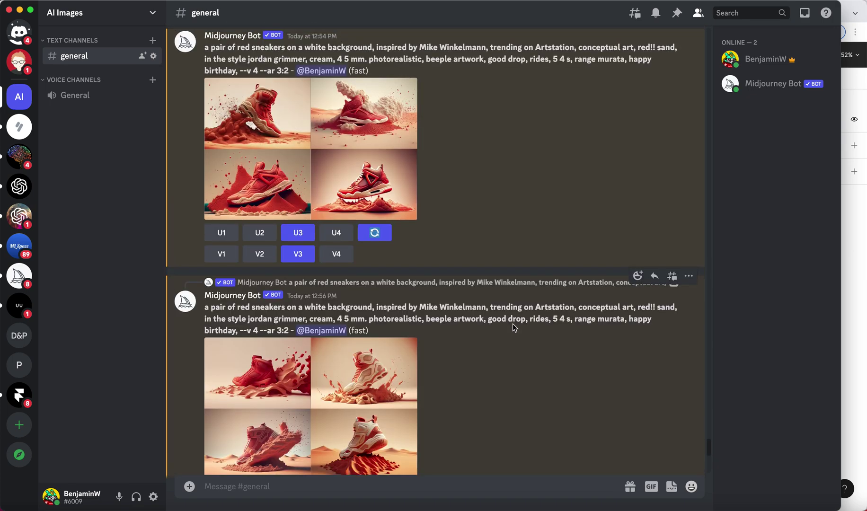
pyautogui.press('super+Tab')
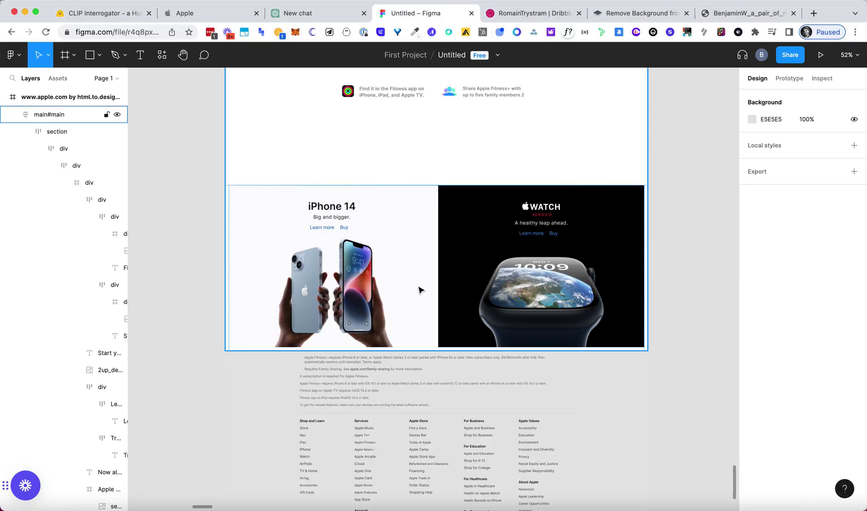
pyautogui.press('super+Tab')
pyautogui.scroll(-4, 377, 177)
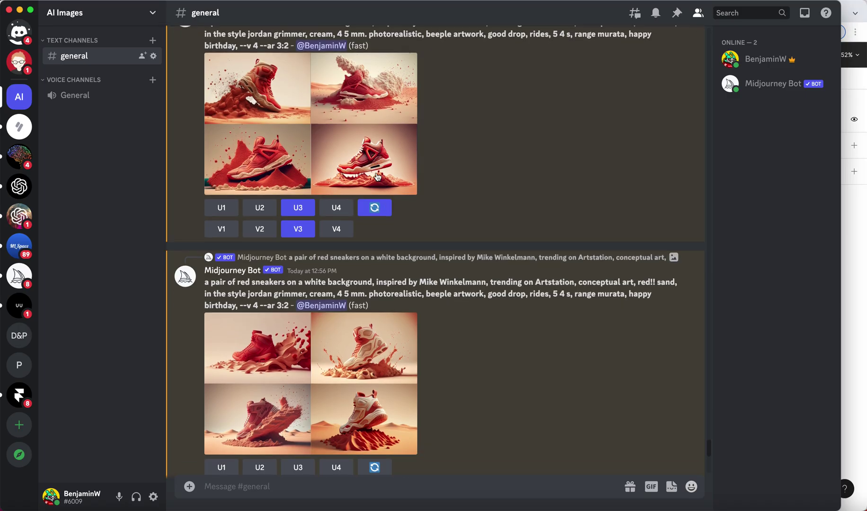
pyautogui.scroll(-1, 539, 306)
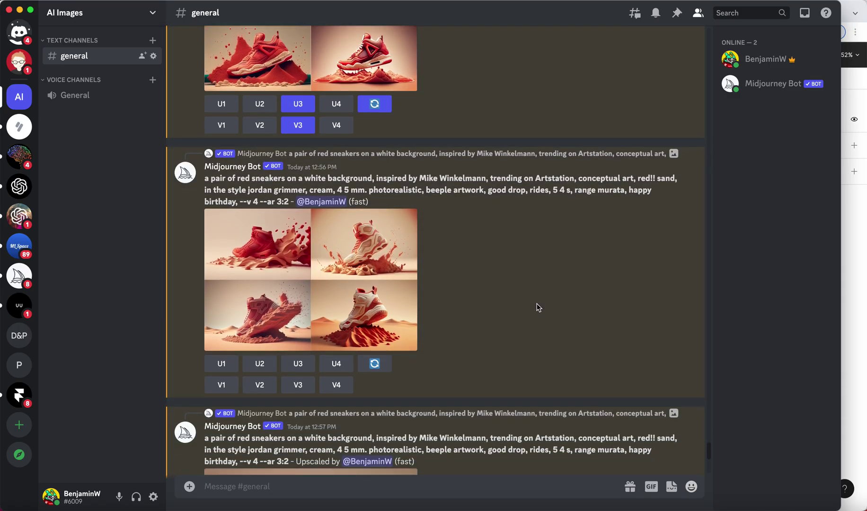
# Upscale image #2 from the 12:56 PM sneaker grid and preview the newest variations
pyautogui.click(258, 237)
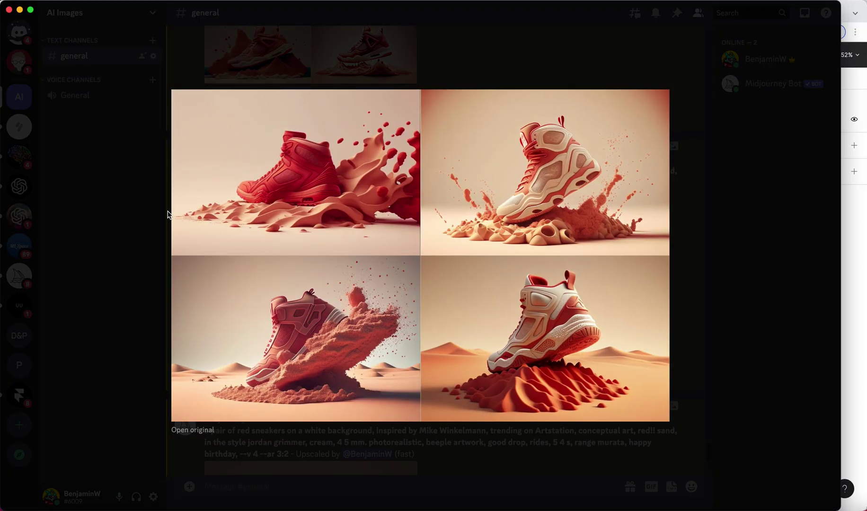
pyautogui.click(125, 192)
pyautogui.click(259, 357)
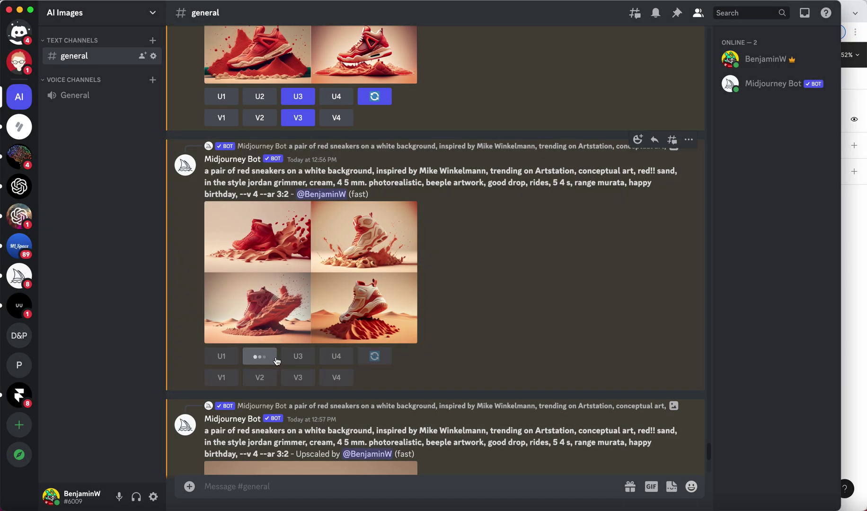
pyautogui.scroll(-5, 511, 358)
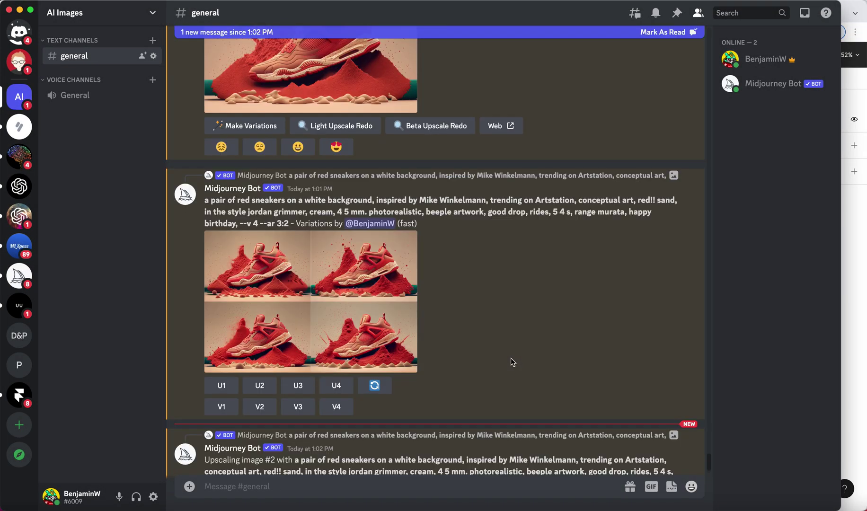
pyautogui.click(343, 337)
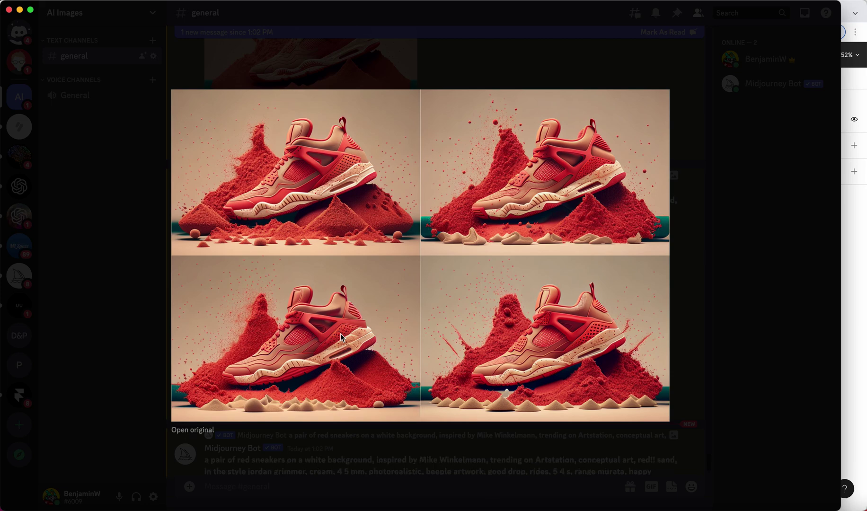
pyautogui.click(694, 296)
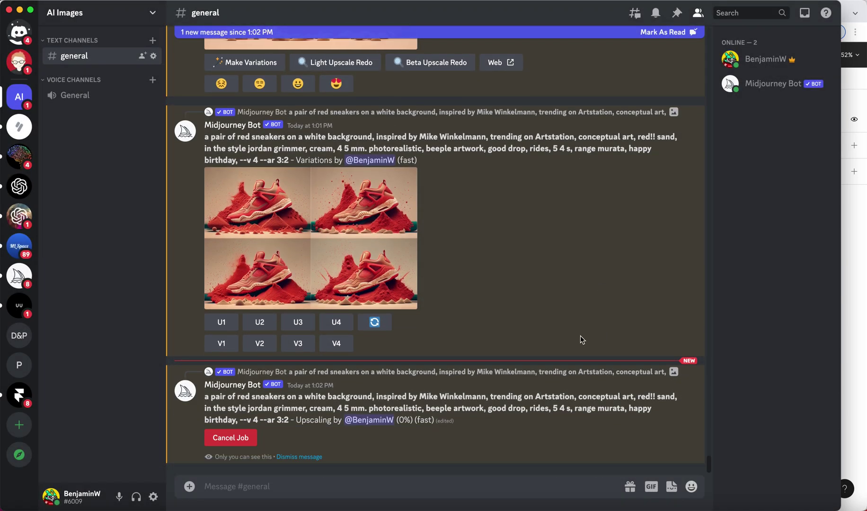
pyautogui.press('super+Tab')
# Find the 'Now all you need is iPhone.' headline in Figma, then bring up the new ChatGPT chat
pyautogui.scroll(10, 674, 296)
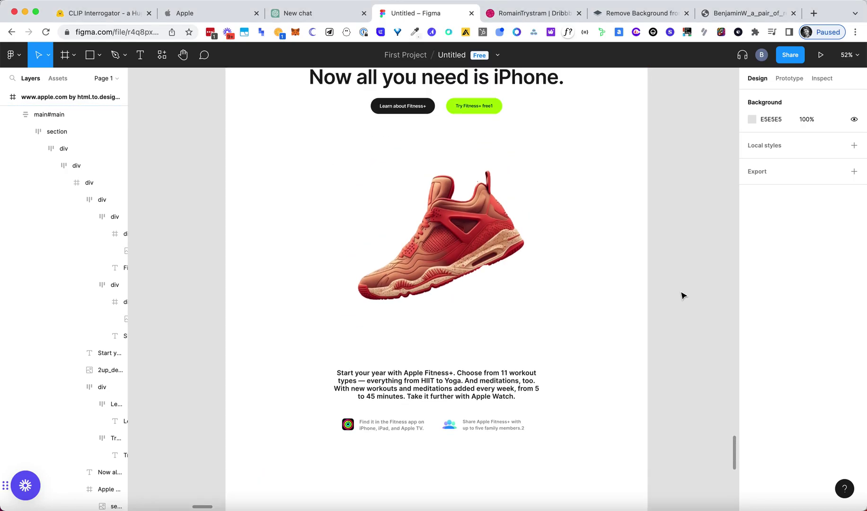
pyautogui.scroll(3, 683, 296)
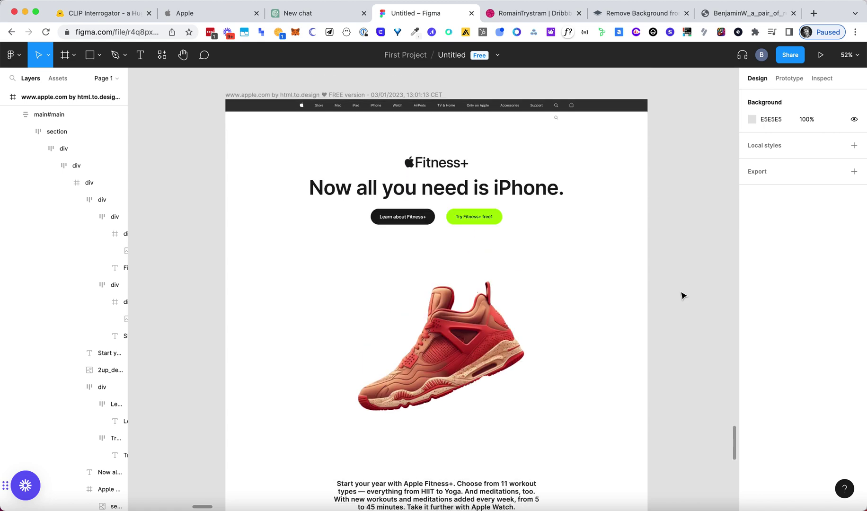
pyautogui.click(497, 189)
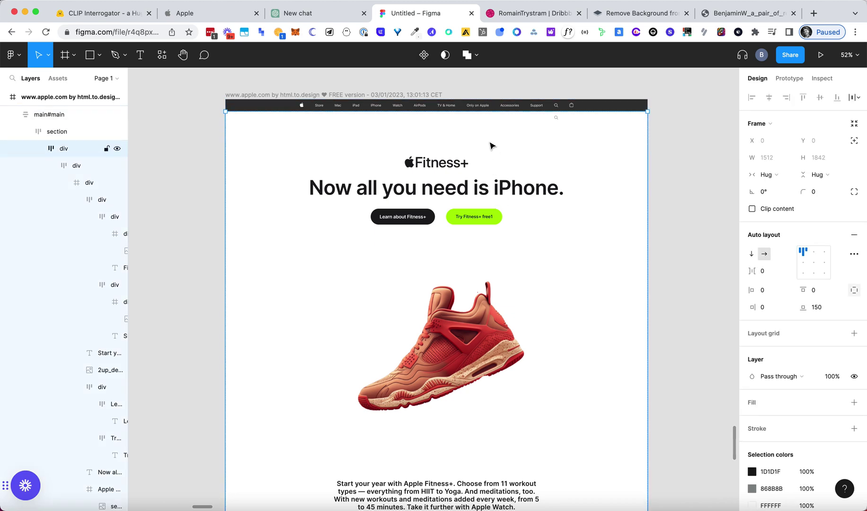
pyautogui.click(472, 195)
pyautogui.click(474, 199)
pyautogui.click(475, 198)
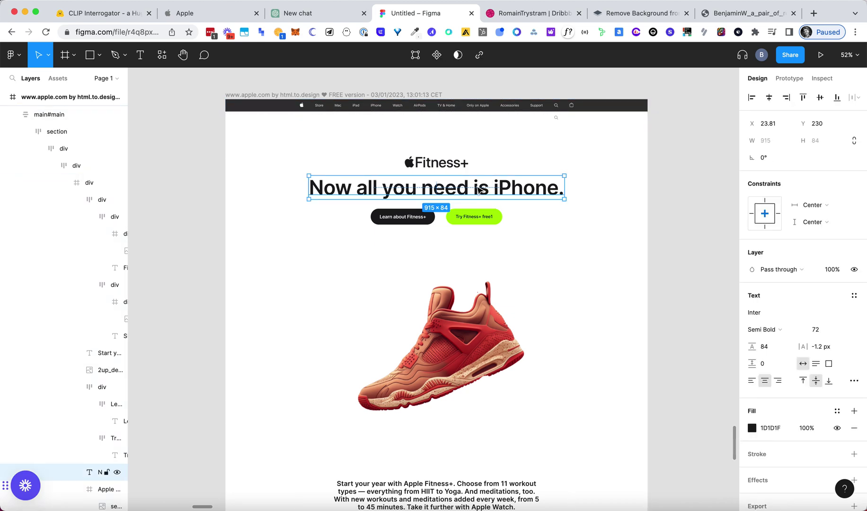
pyautogui.press('Escape')
pyautogui.click(679, 197)
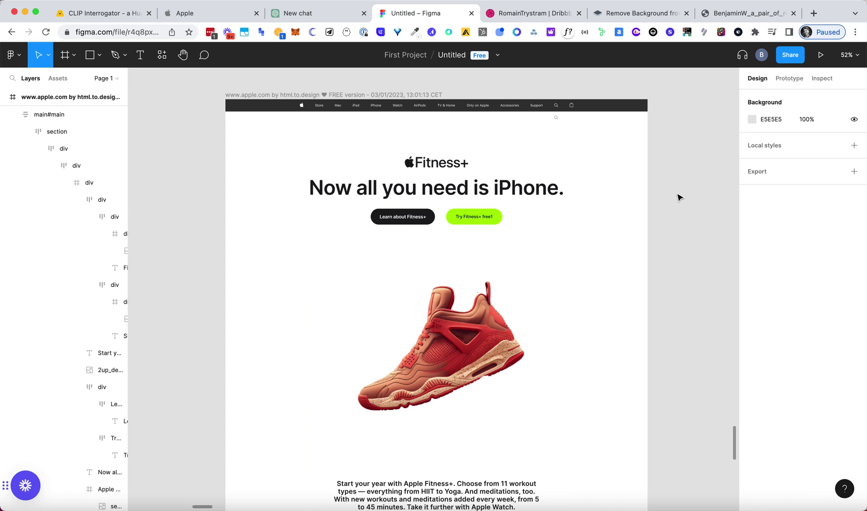
pyautogui.scroll(-1, 679, 197)
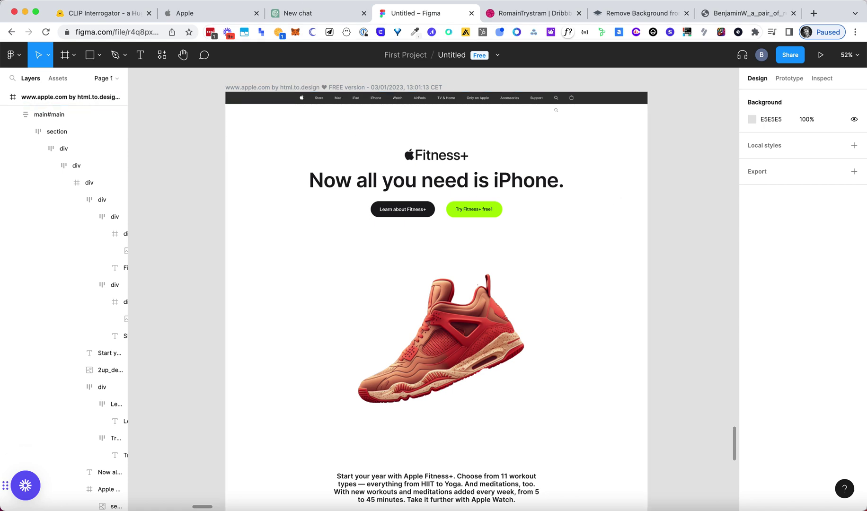
pyautogui.click(298, 13)
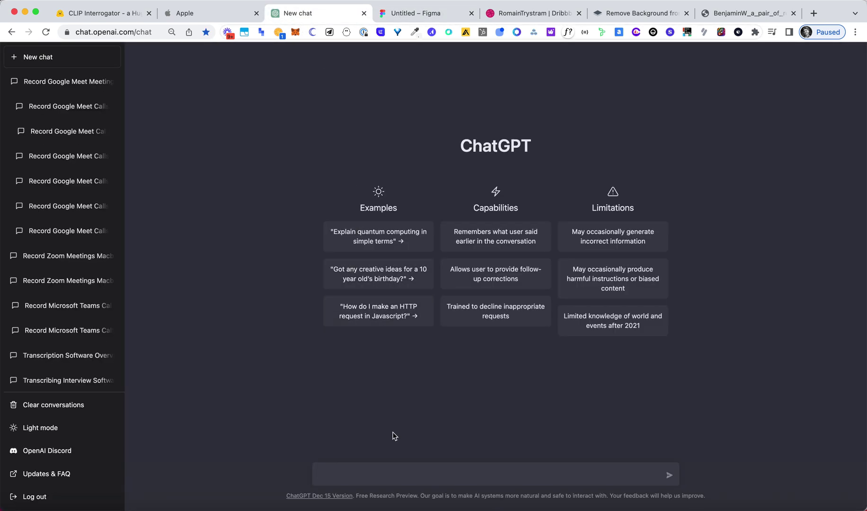
# Ask ChatGPT for website title, subtitle and slogan copy for a red Gen-Z sneaker brand
pyautogui.write('Hello! I have just launched a new shoe br')
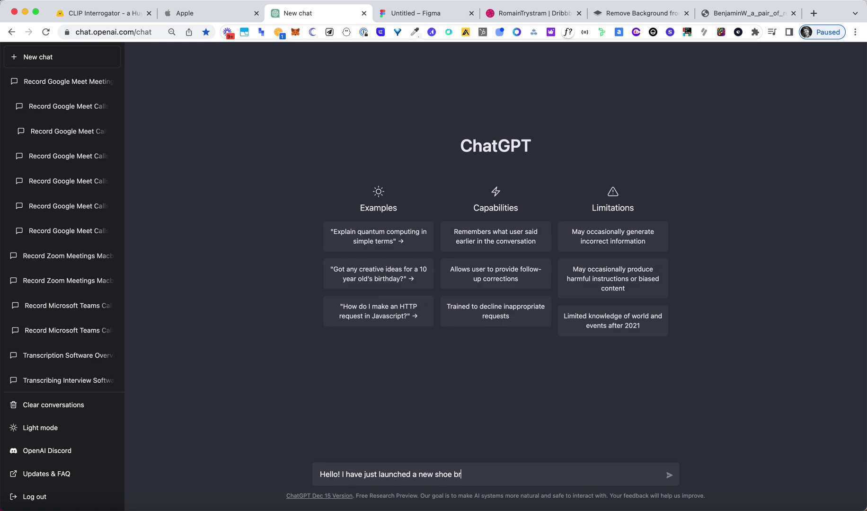
pyautogui.write('and,  sneakers. They are mostly red in co')
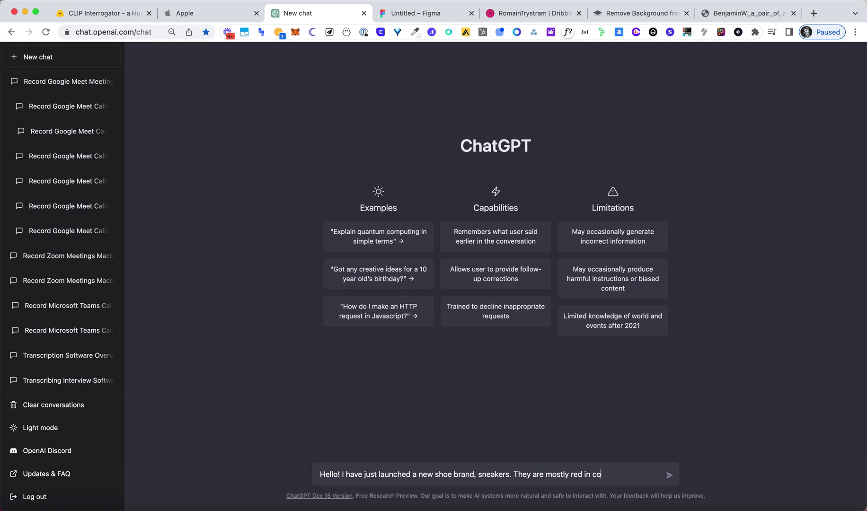
pyautogui.write('lor and ')
pyautogui.write('the audience')
pyautogui.write(' is')
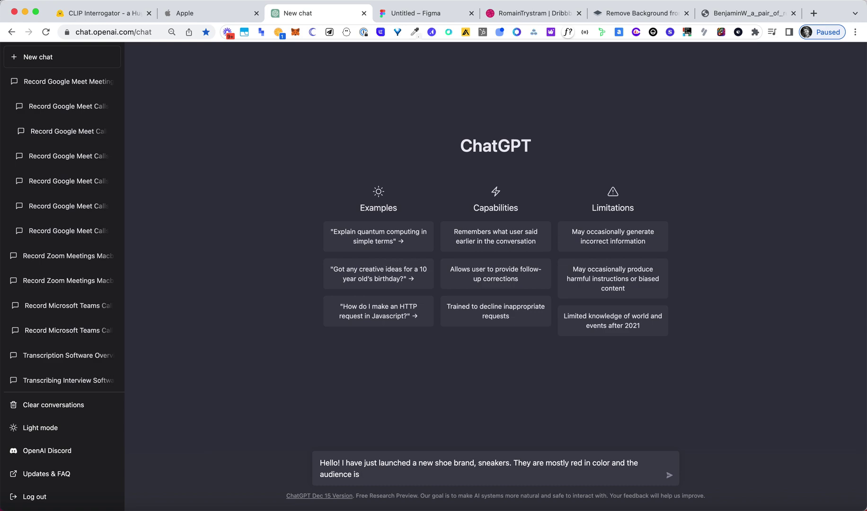
pyautogui.write(' generation Z. Help me write some co')
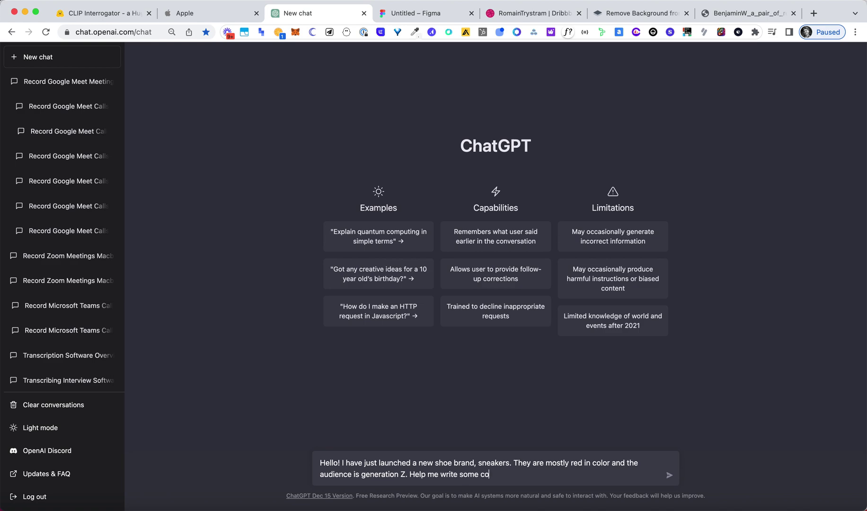
pyautogui.write('py for the website. I need a title and subittl')
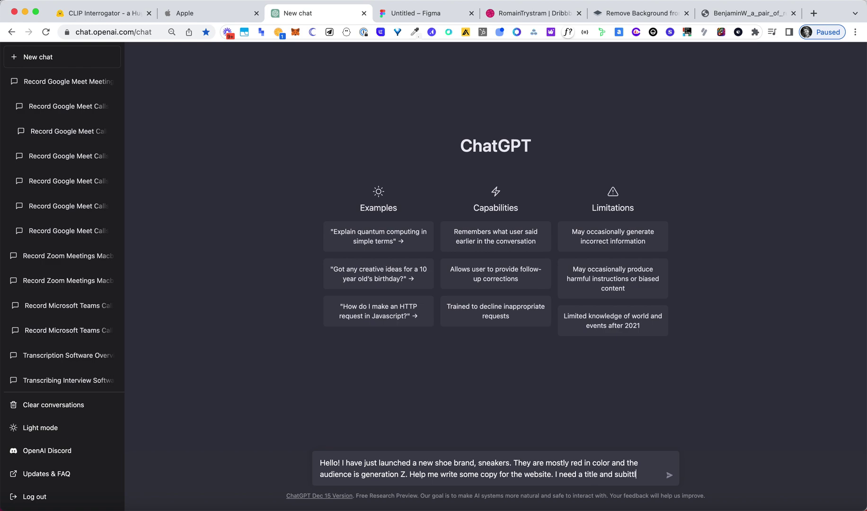
pyautogui.write('for this ama')
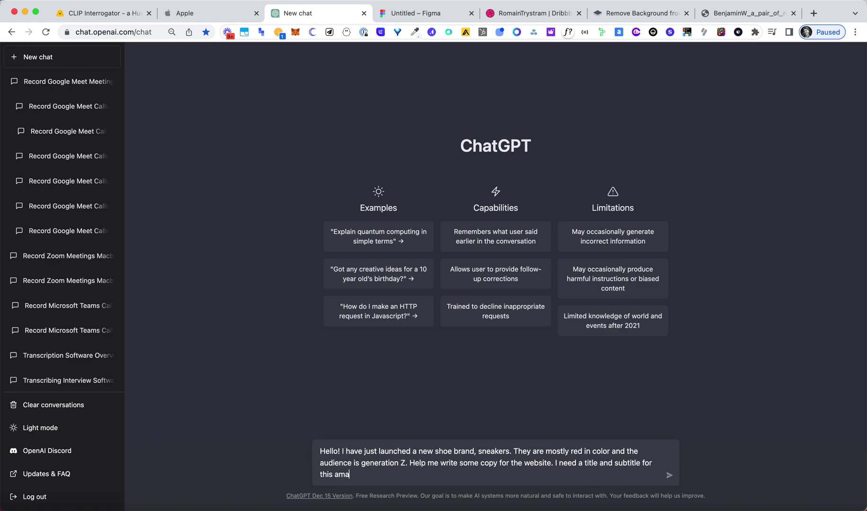
pyautogui.write('zing shoe (for the se')
pyautogui.press('BackSpace')
pyautogui.press('BackSpace')
pyautogui.write('website)')
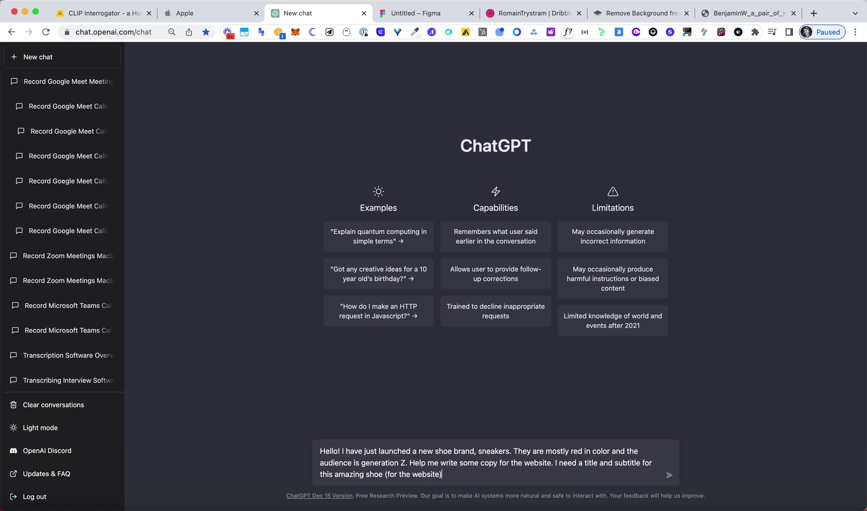
pyautogui.write(' as well as a slogan')
pyautogui.press('Return')
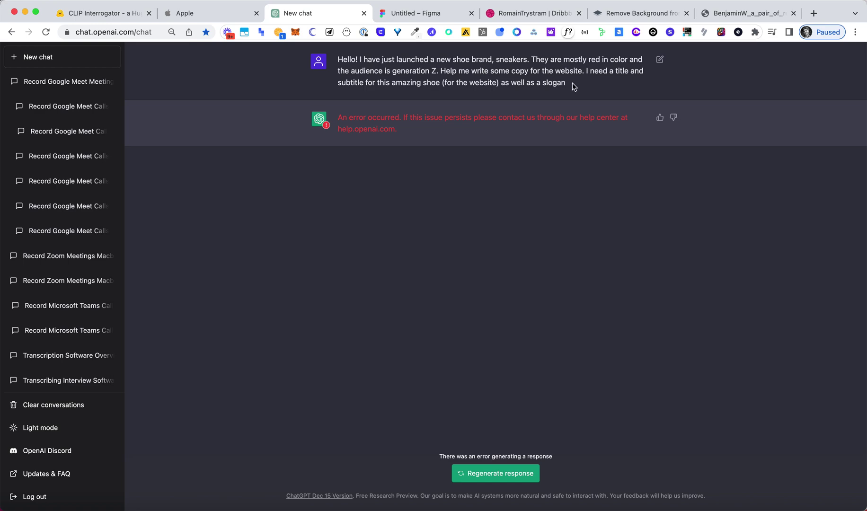
# Regenerate the answer for fresh ideas like Red Hot Sneakers and Fiery Footwear
pyautogui.moveTo(572, 83); pyautogui.dragTo(337, 58)
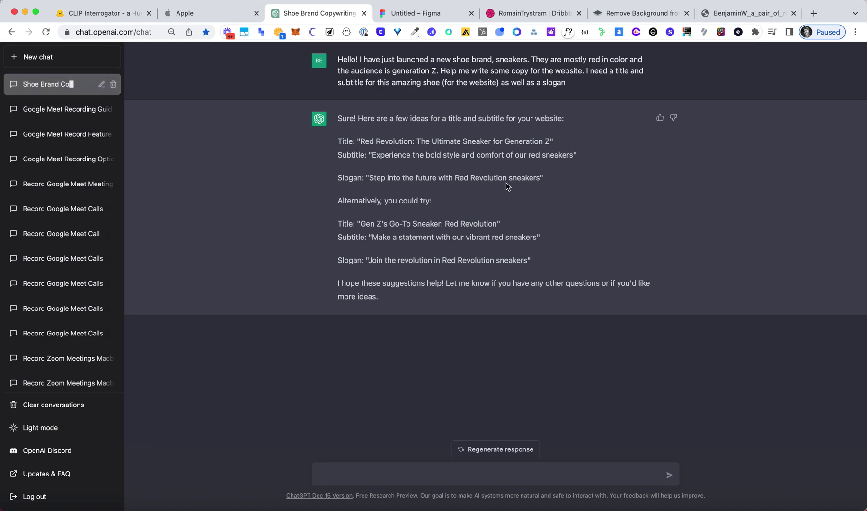
pyautogui.click(507, 445)
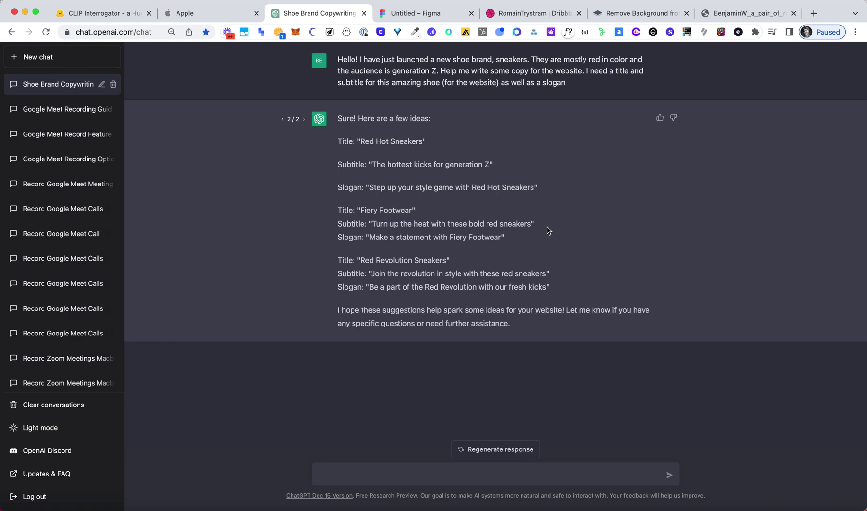
pyautogui.click(387, 474)
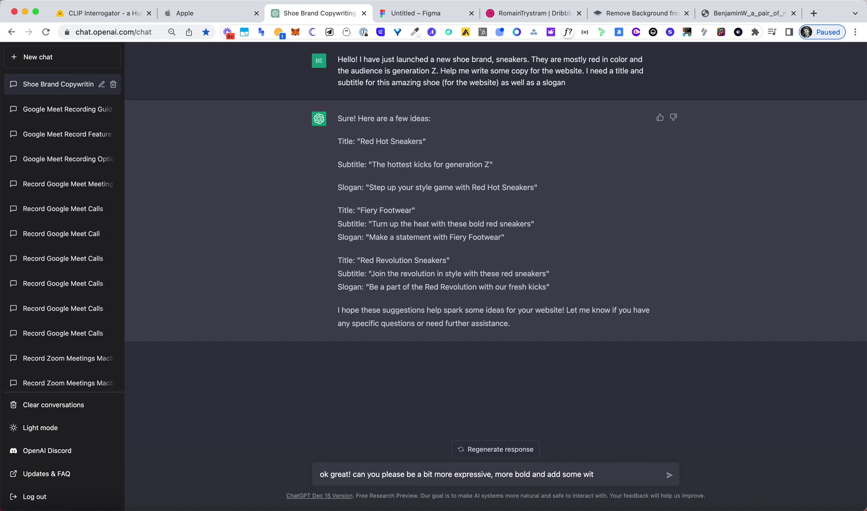
# Send the request for bolder, wittier copy and copy the Red Reign slogan
pyautogui.press('Return')
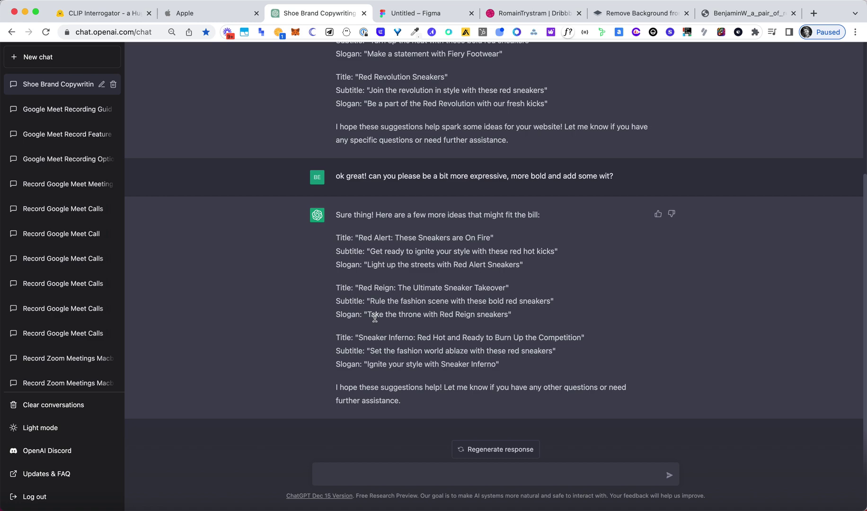
pyautogui.moveTo(369, 314); pyautogui.dragTo(506, 317)
pyautogui.press('super+c')
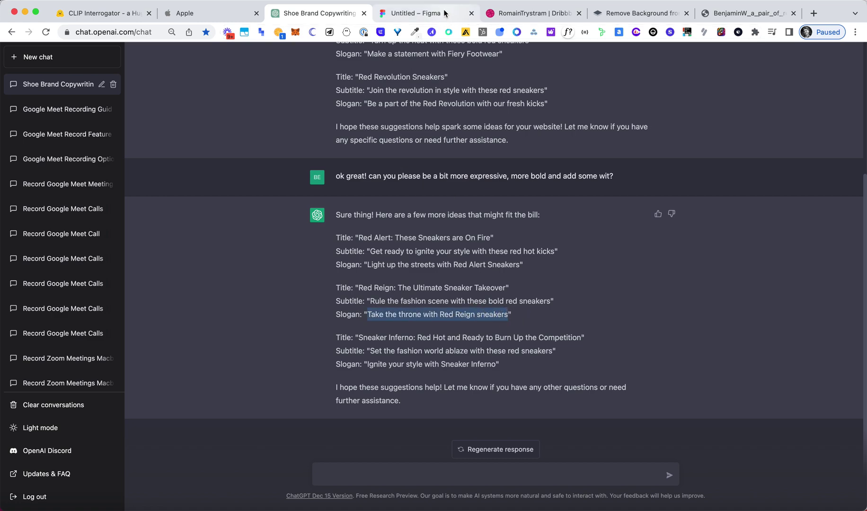
pyautogui.click(416, 13)
# Replace the hero headline with 'Take the throne with Red Reign sneakers' at font size 62
pyautogui.click(410, 180)
pyautogui.click(410, 180)
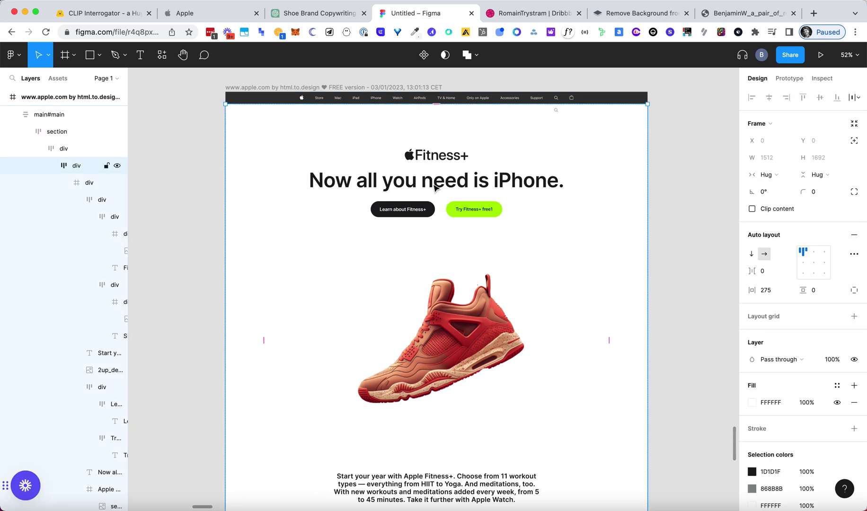
pyautogui.click(433, 184)
pyautogui.press('super+a')
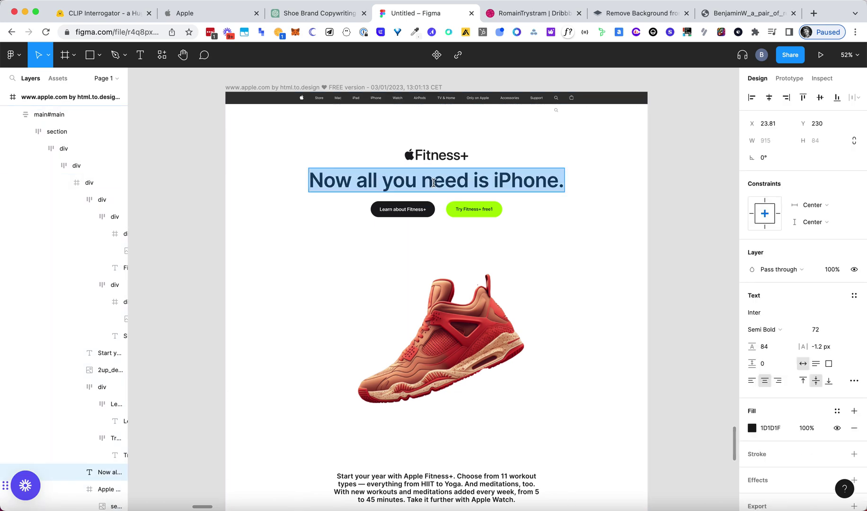
pyautogui.press('super+v')
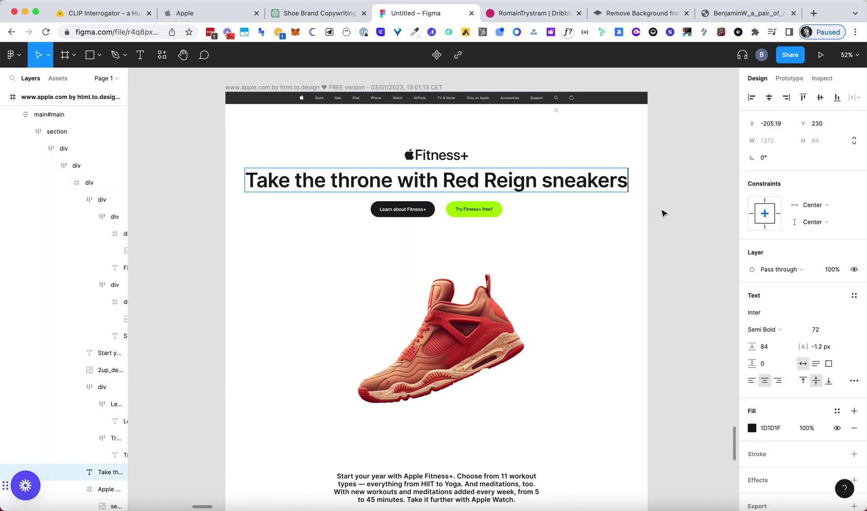
pyautogui.press('Escape')
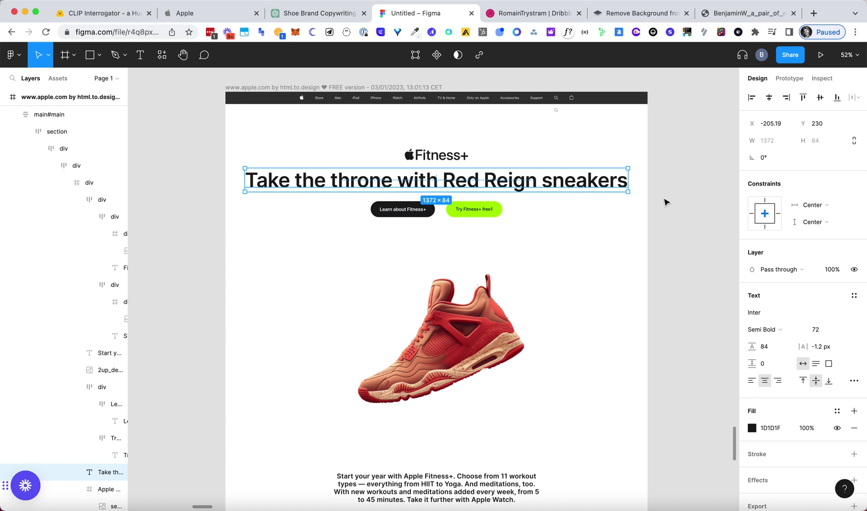
pyautogui.click(817, 329)
pyautogui.write('62')
pyautogui.press('Return')
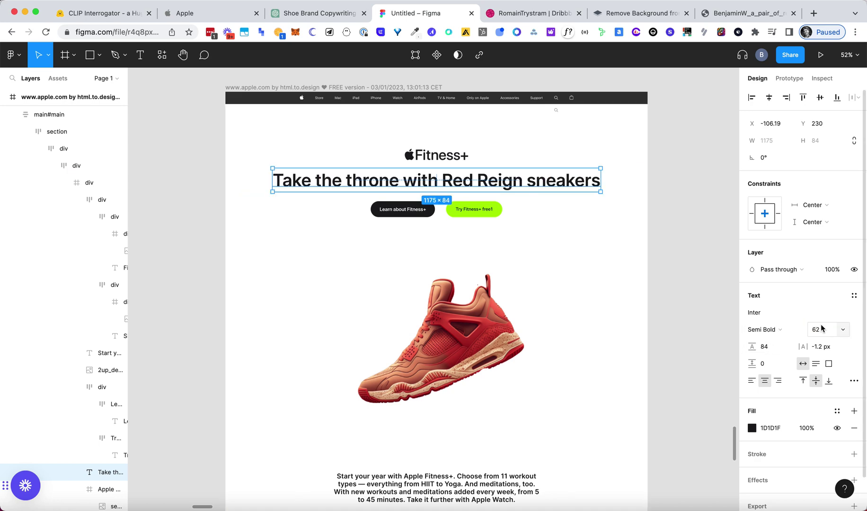
pyautogui.click(671, 232)
# Drill into the hero's nested frames to reach the Fitness+ logo frame
pyautogui.doubleClick(442, 156)
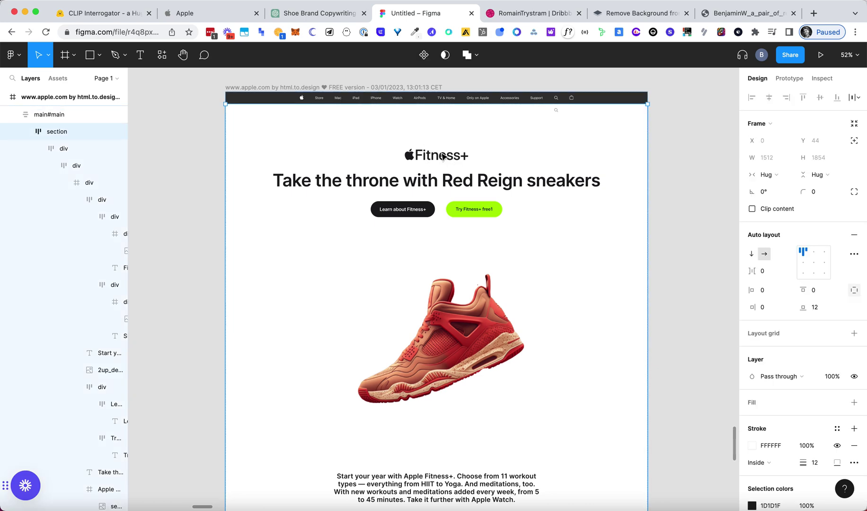
pyautogui.doubleClick(442, 157)
pyautogui.doubleClick(442, 157)
pyautogui.doubleClick(442, 157)
# Ask ChatGPT for brand name ideas and copy 'Sizzle Soles' from the list
pyautogui.click(308, 14)
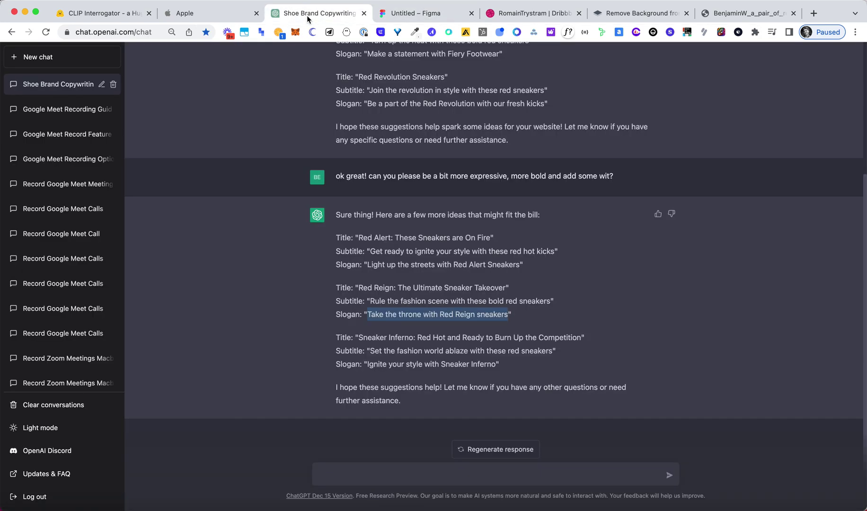
pyautogui.click(451, 472)
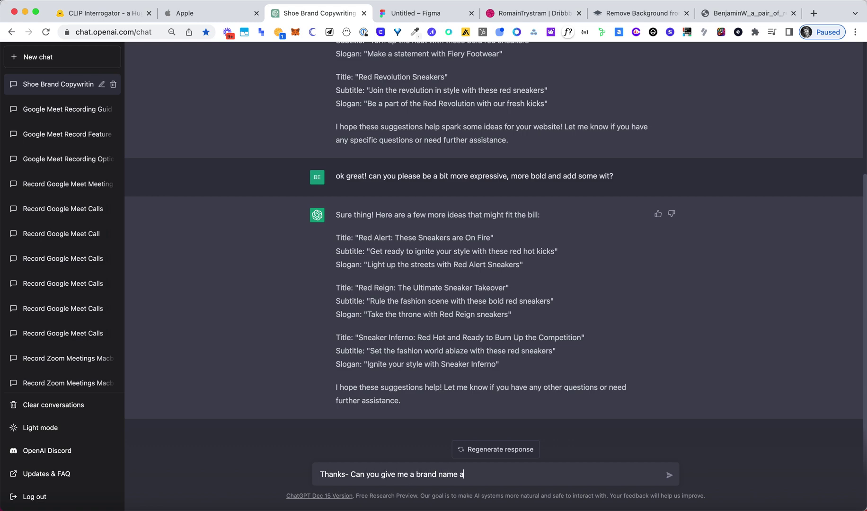
pyautogui.press('Return')
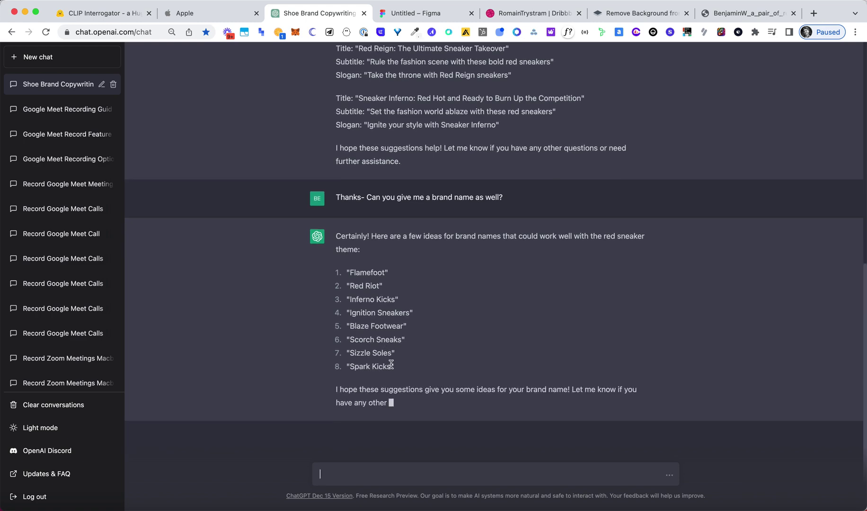
pyautogui.moveTo(390, 363)
pyautogui.mouseDown()
pyautogui.moveTo(351, 352)
pyautogui.moveTo(394, 355)
pyautogui.mouseUp()
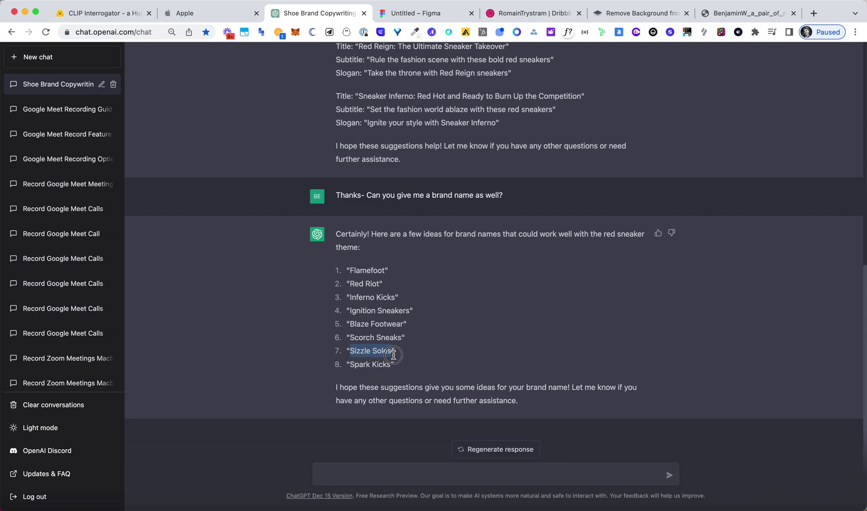
pyautogui.click(417, 13)
# Delete the Fitness+ logo image above the headline
pyautogui.doubleClick(436, 160)
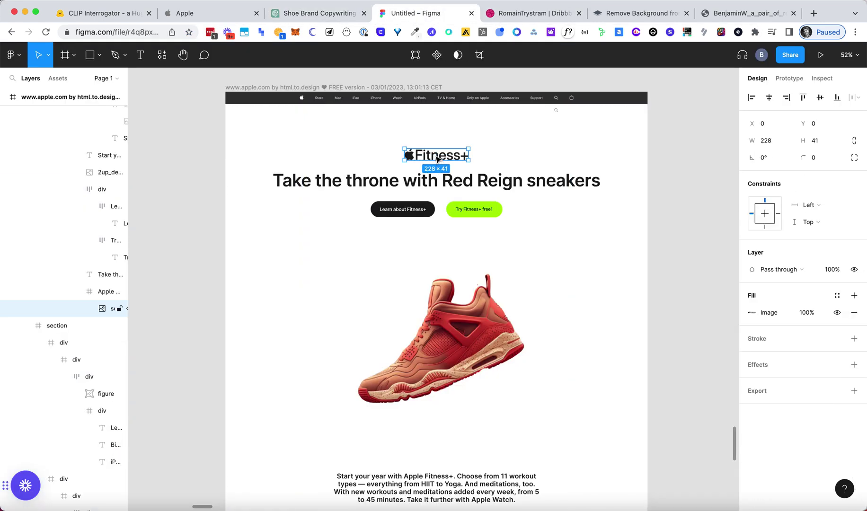
pyautogui.doubleClick(435, 156)
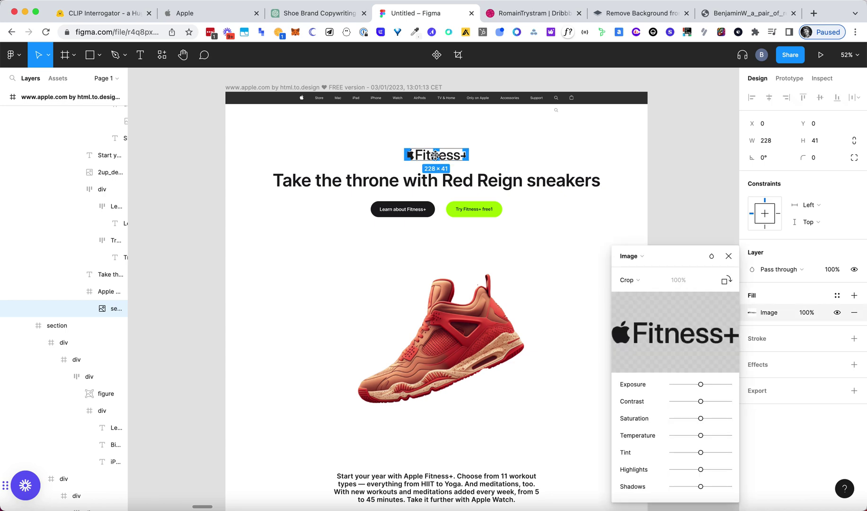
pyautogui.press('Delete')
pyautogui.press('Escape')
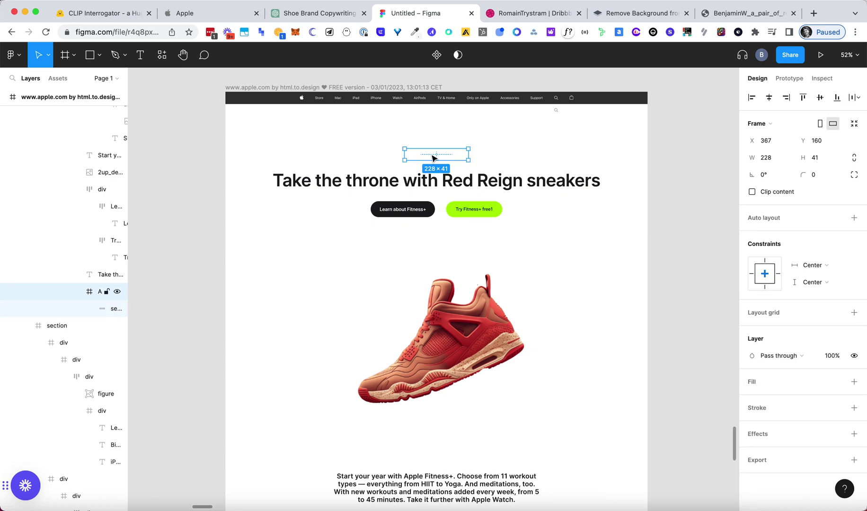
pyautogui.click(438, 187)
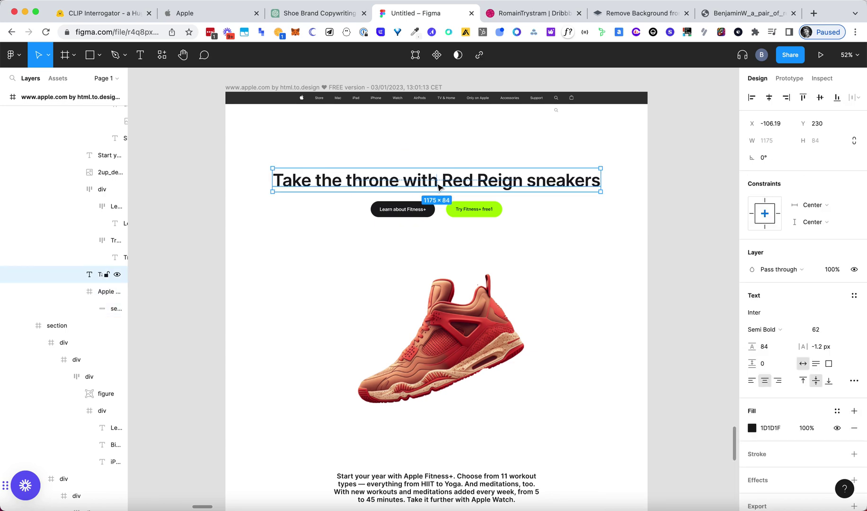
pyautogui.click(436, 154)
pyautogui.hotkey('ctrl', 'v')
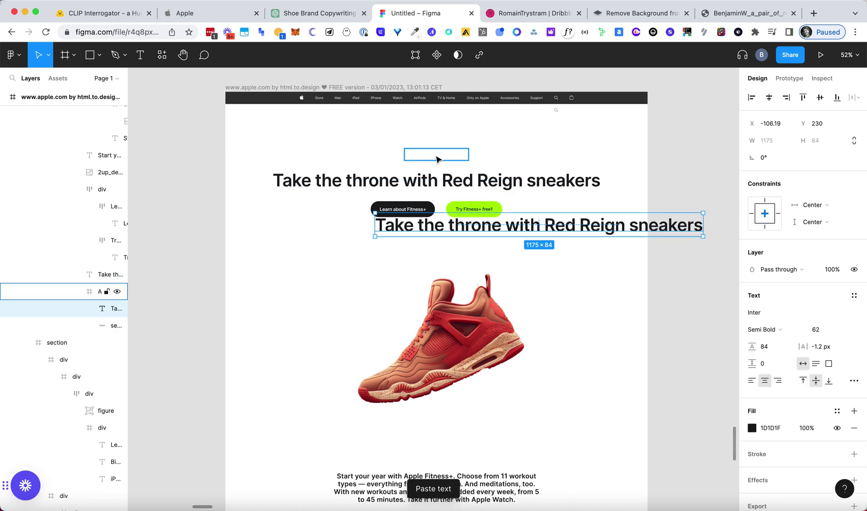
pyautogui.hotkey('ctrl', 'z')
# Duplicate the 'Take the throne' headline and move the copy above the original
pyautogui.click(446, 184)
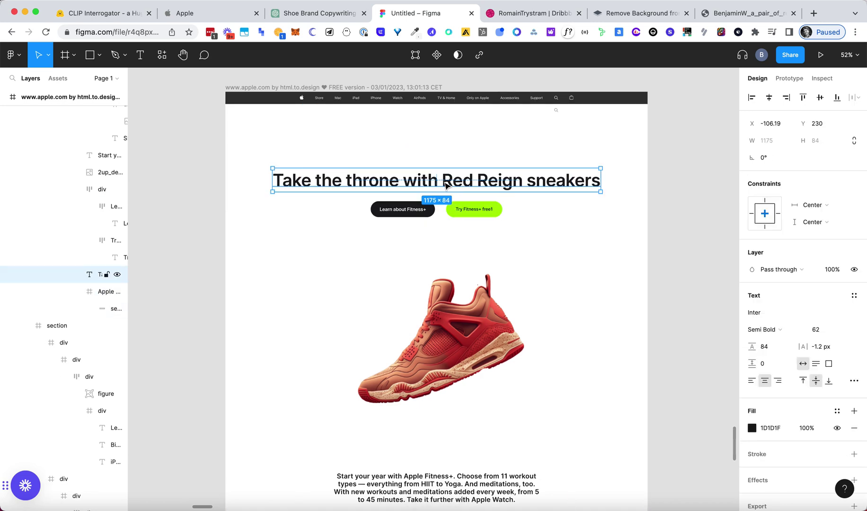
pyautogui.hotkey('ctrl', 'd')
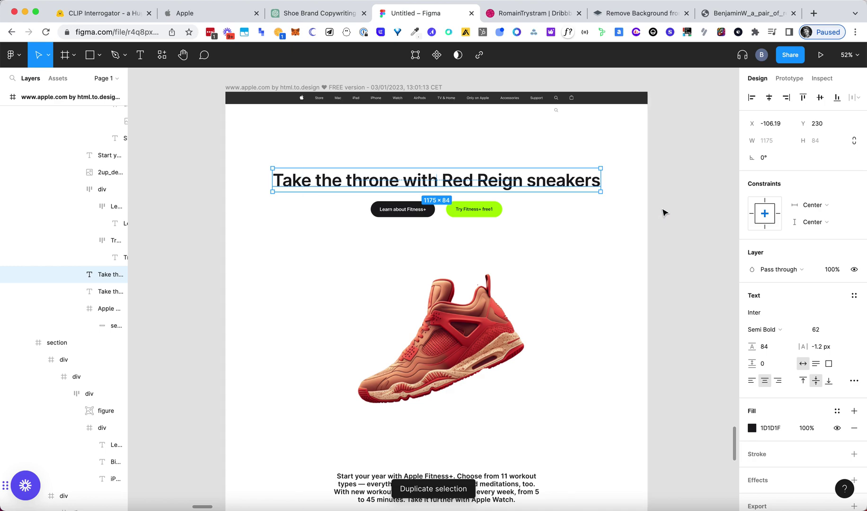
pyautogui.click(664, 212)
pyautogui.click(501, 182)
pyautogui.scroll(-10, 517, 215)
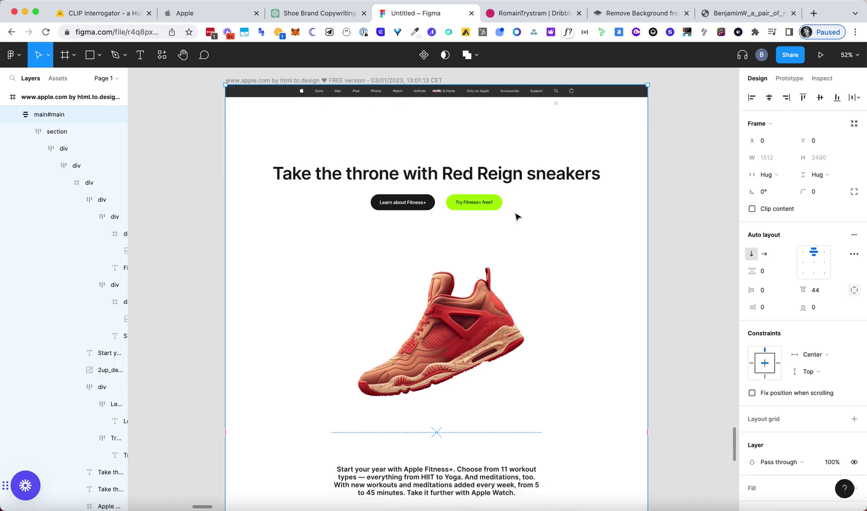
pyautogui.scroll(-8, 536, 302)
pyautogui.scroll(20, 533, 305)
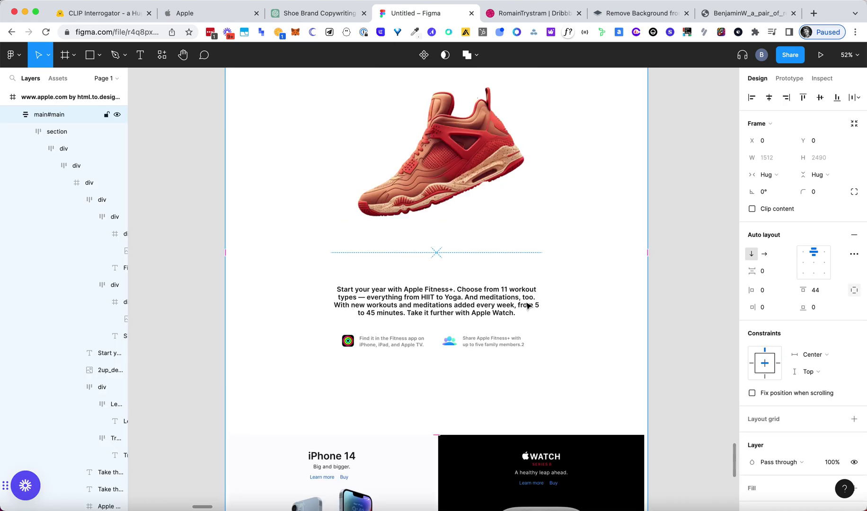
pyautogui.click(456, 210)
pyautogui.click(447, 221)
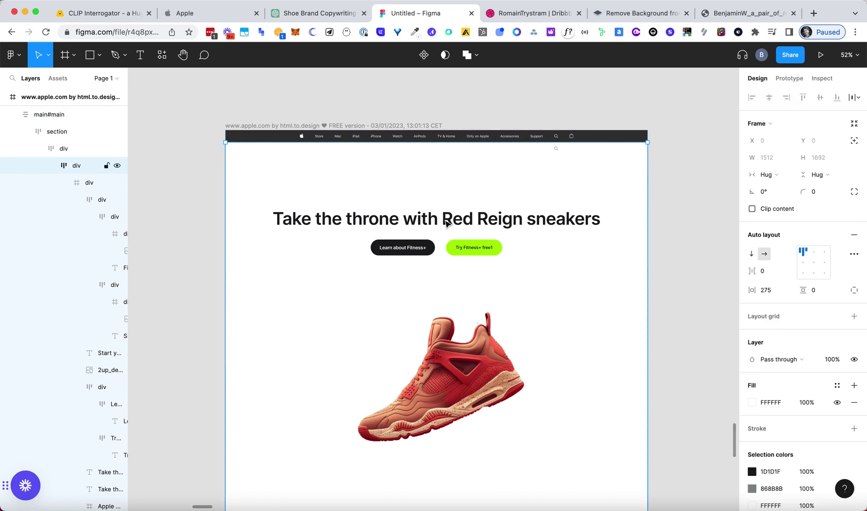
pyautogui.doubleClick(447, 222)
pyautogui.press('Escape')
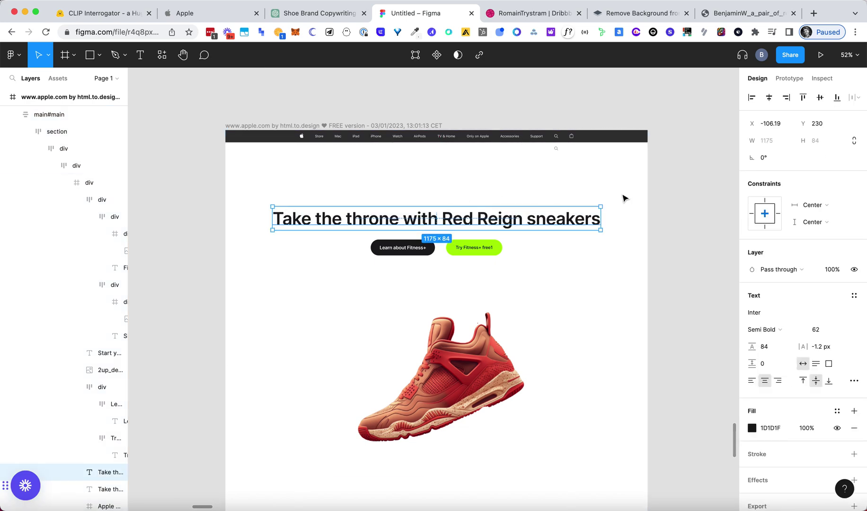
pyautogui.press('super+v')
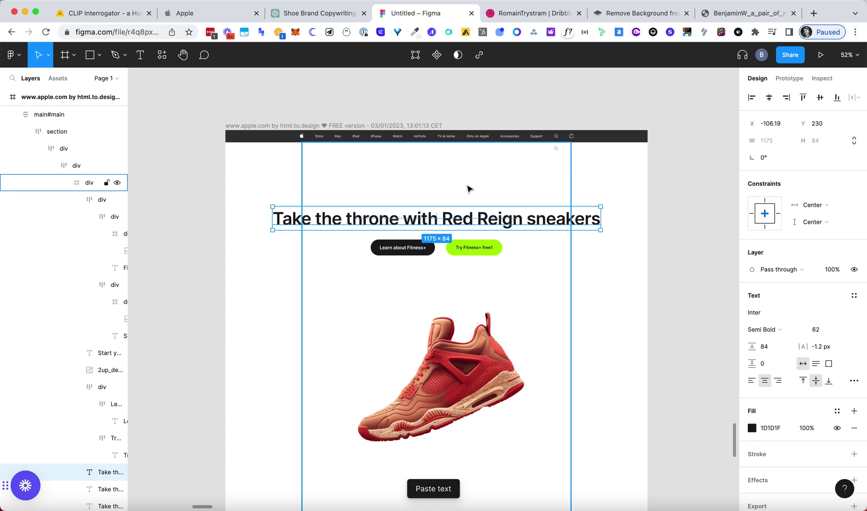
pyautogui.moveTo(465, 219); pyautogui.dragTo(467, 193)
# Set the headline copy to size 32 and rewrite it as 'Sizzle Soles'
pyautogui.click(813, 330)
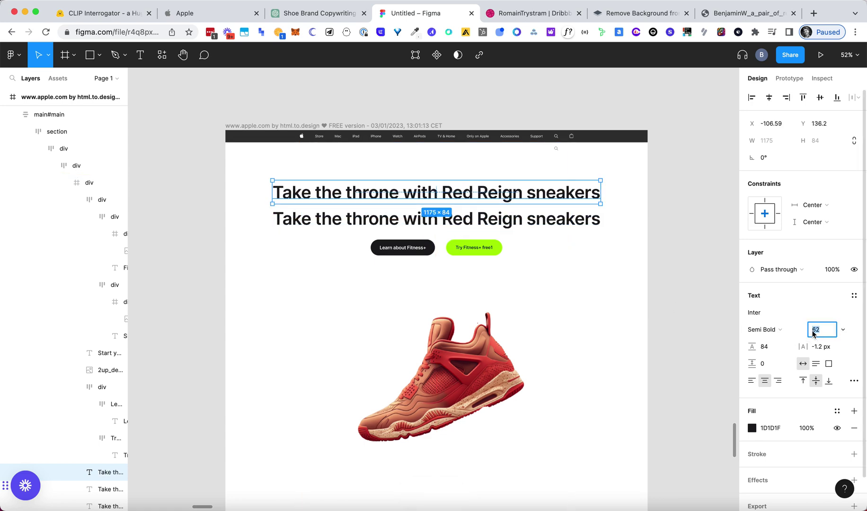
pyautogui.write('32')
pyautogui.press('Return')
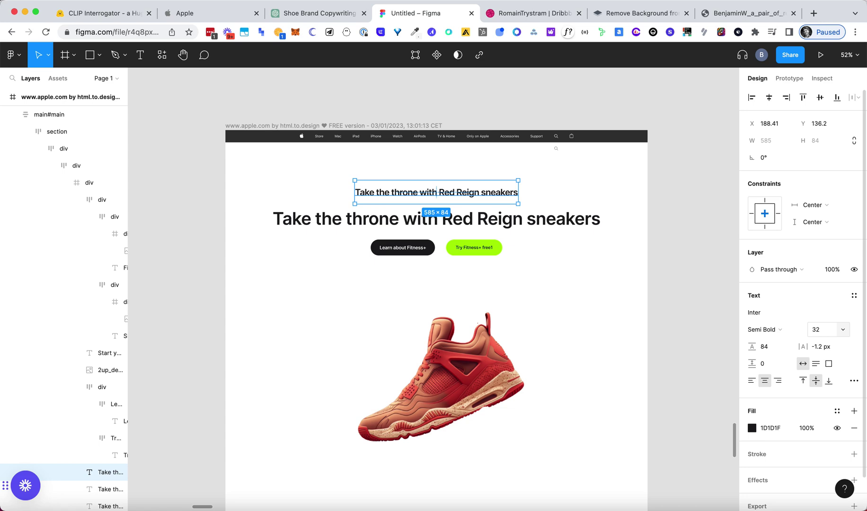
pyautogui.click(490, 194)
pyautogui.doubleClick(489, 194)
pyautogui.press('super+c')
pyautogui.write('Sizzle Soles')
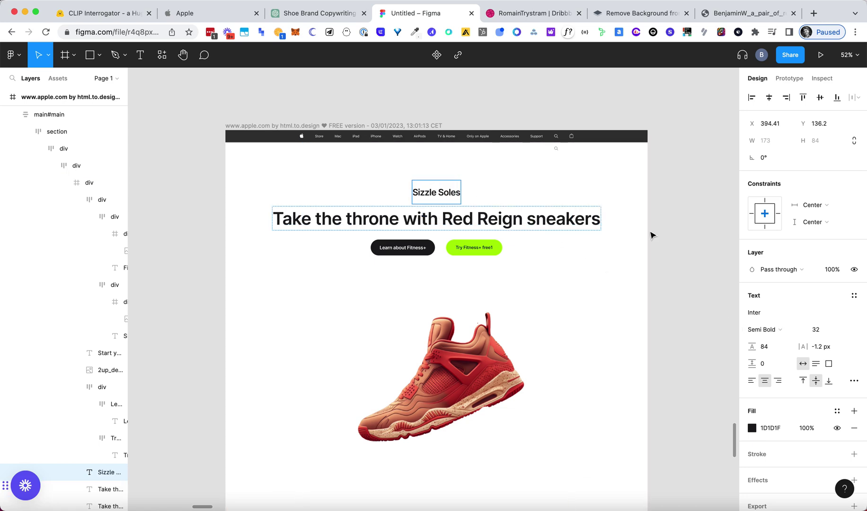
pyautogui.press('Escape')
# Colour the Sizzle Soles text a muted brownish grey (796965)
pyautogui.scroll(-1, 771, 398)
pyautogui.click(752, 414)
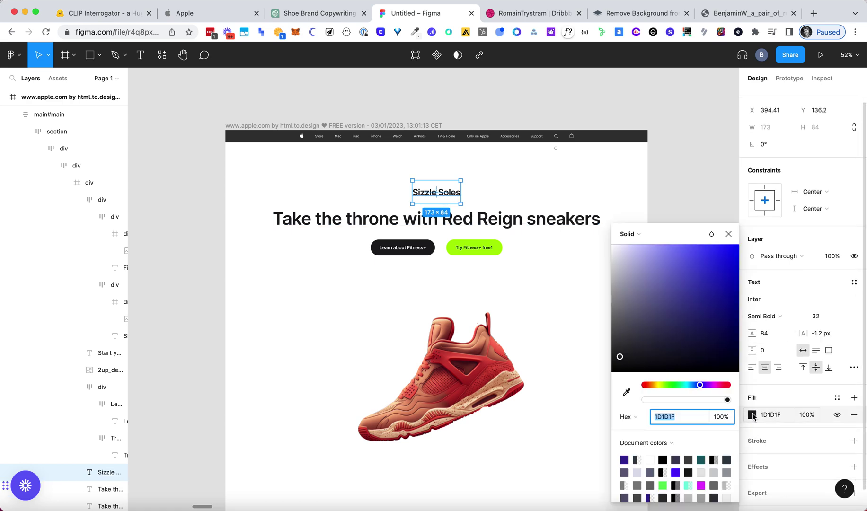
pyautogui.click(648, 386)
pyautogui.moveTo(686, 269); pyautogui.dragTo(631, 310)
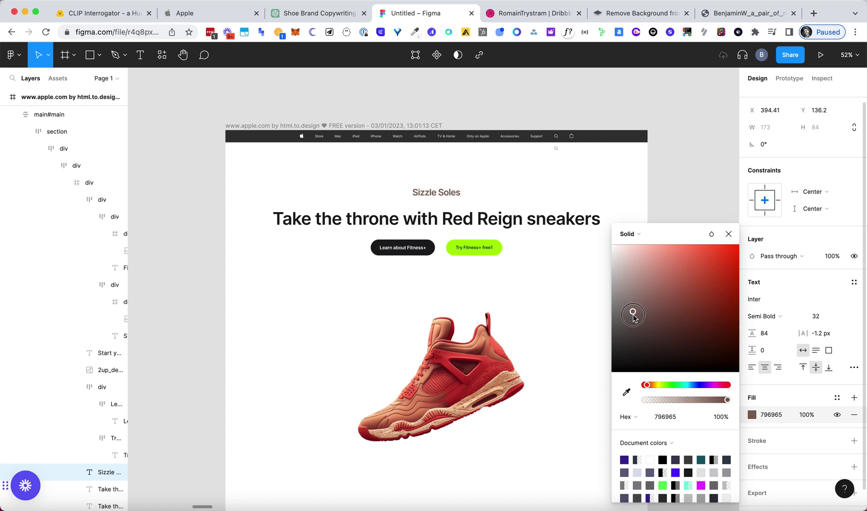
pyautogui.click(693, 180)
# Clear the canvas selection and start a new message in the copywriting chat
pyautogui.scroll(-2, 717, 204)
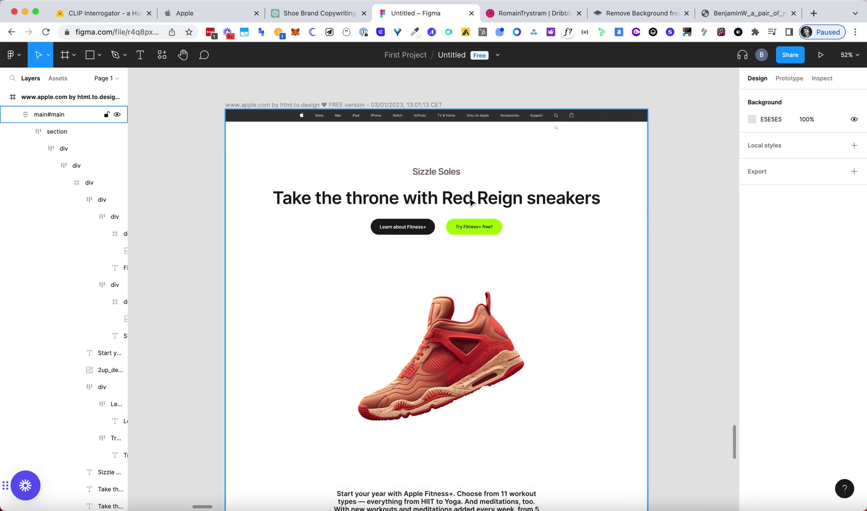
pyautogui.click(492, 199)
pyautogui.click(712, 230)
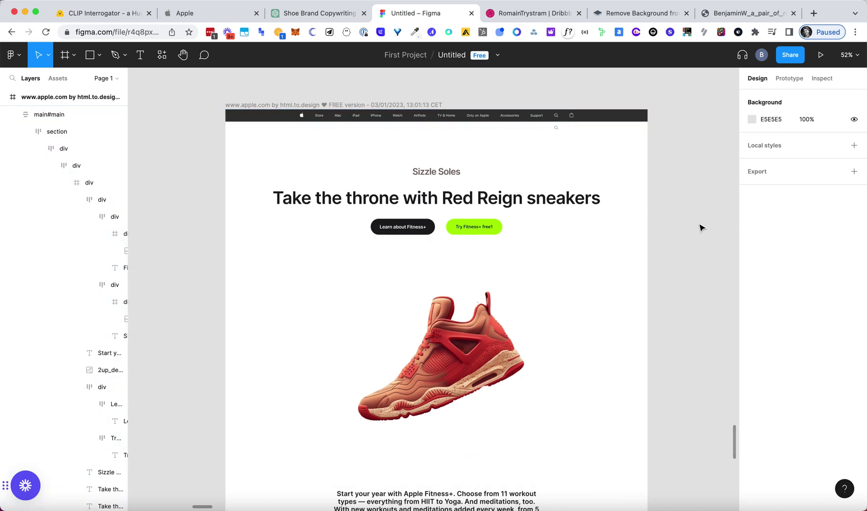
pyautogui.scroll(-3, 701, 228)
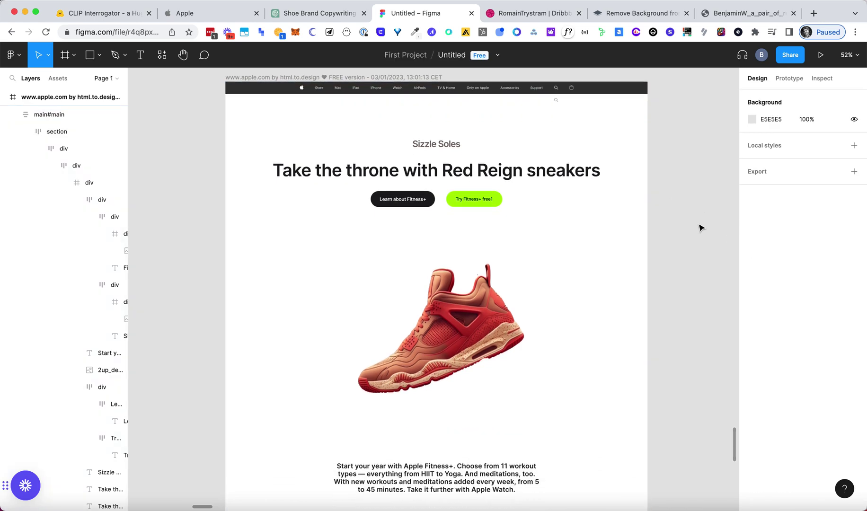
pyautogui.click(300, 15)
pyautogui.click(419, 473)
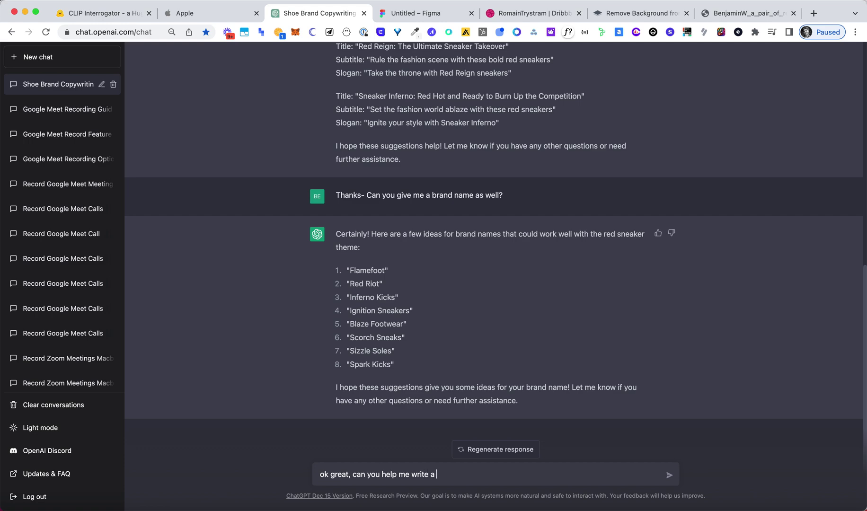
# Request subheading ideas, then longer pain-gain-claim versions, and select the first answer
pyautogui.press('Return')
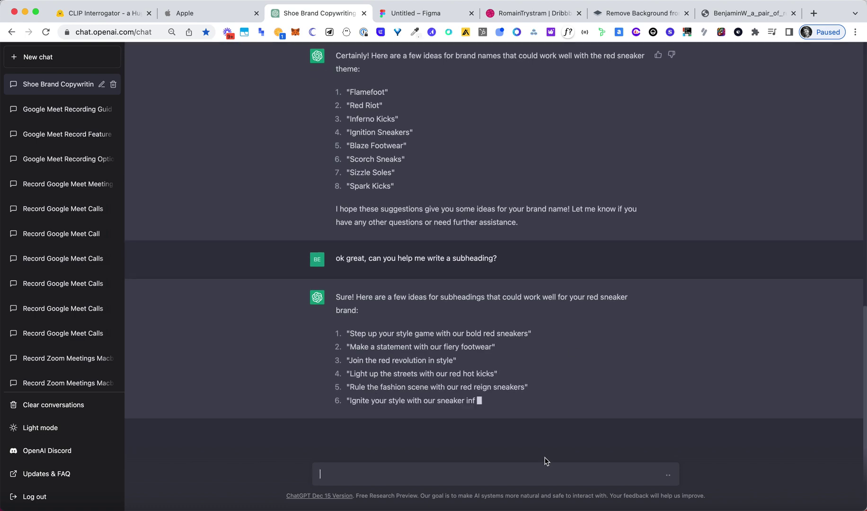
pyautogui.write('ok ')
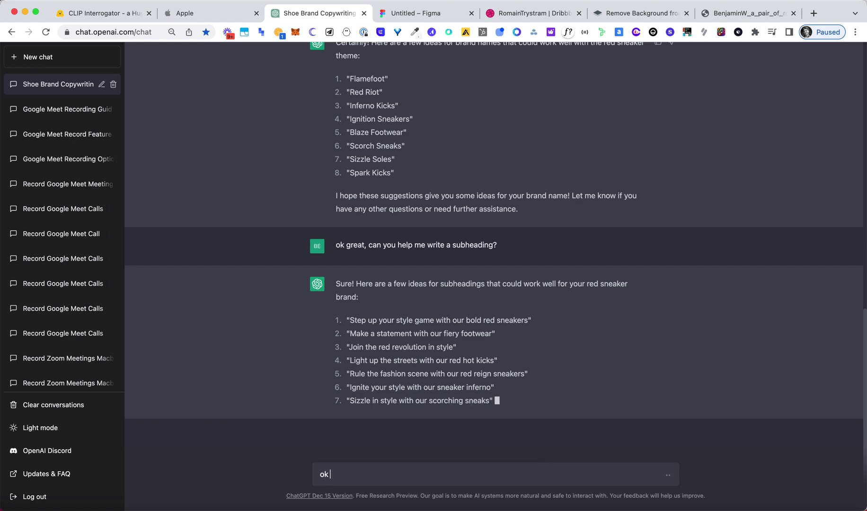
pyautogui.write('but please make i')
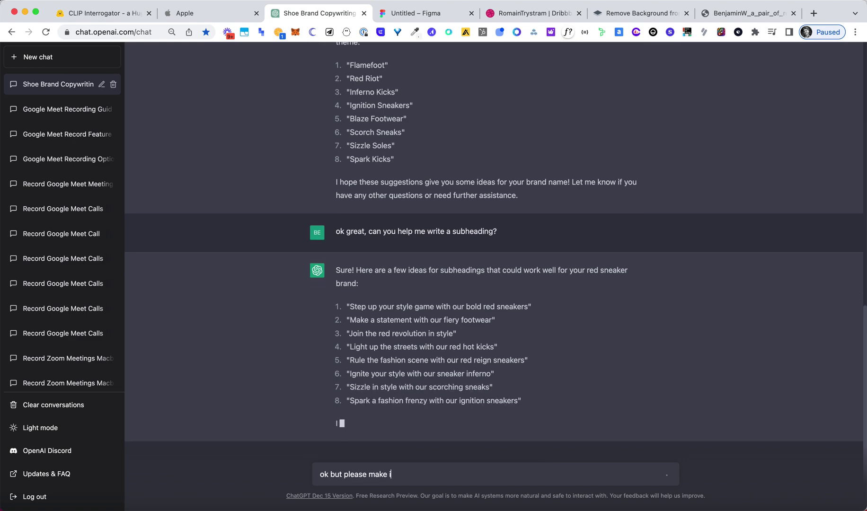
pyautogui.write('t longer and format it in the pain gain claim copywriting formula')
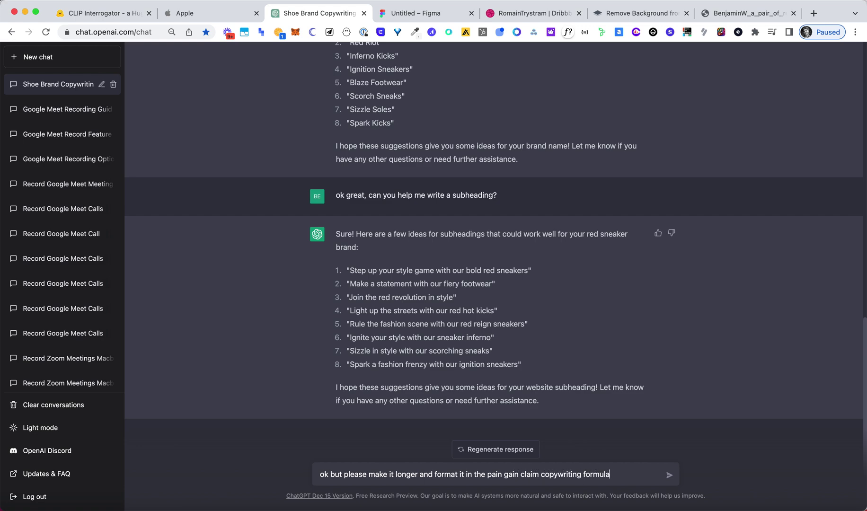
pyautogui.press('Return')
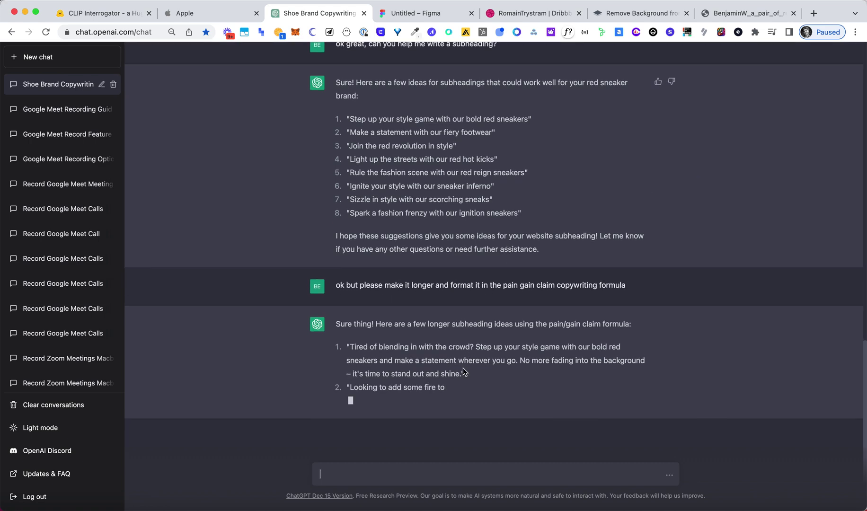
pyautogui.moveTo(463, 372); pyautogui.dragTo(350, 334)
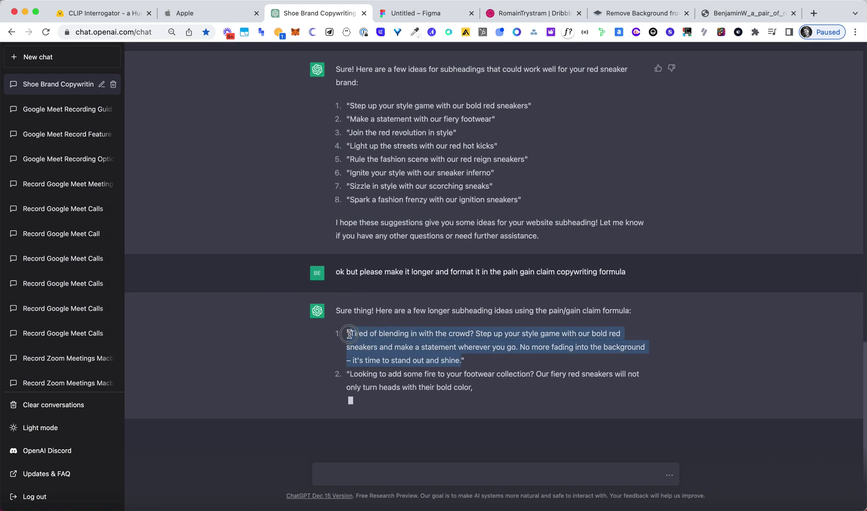
# Enter the paragraph below the sneaker in Figma and select its placeholder text
pyautogui.click(447, 13)
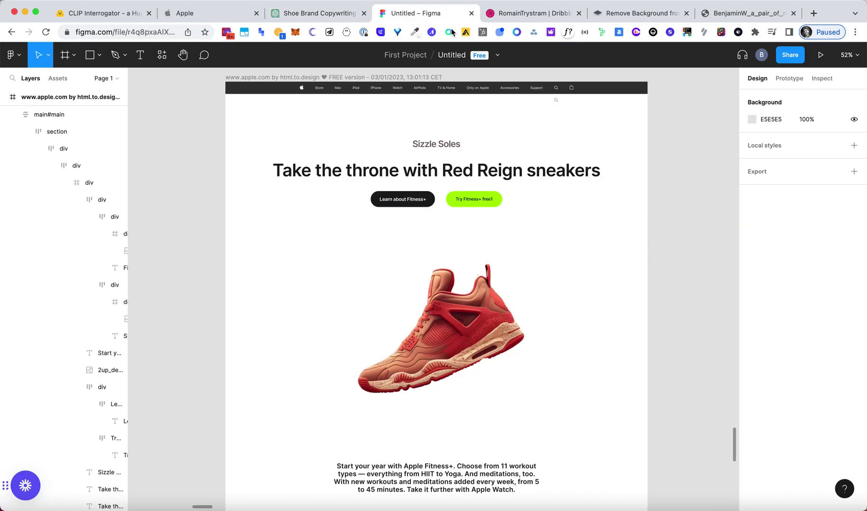
pyautogui.scroll(-3, 424, 407)
pyautogui.click(423, 410)
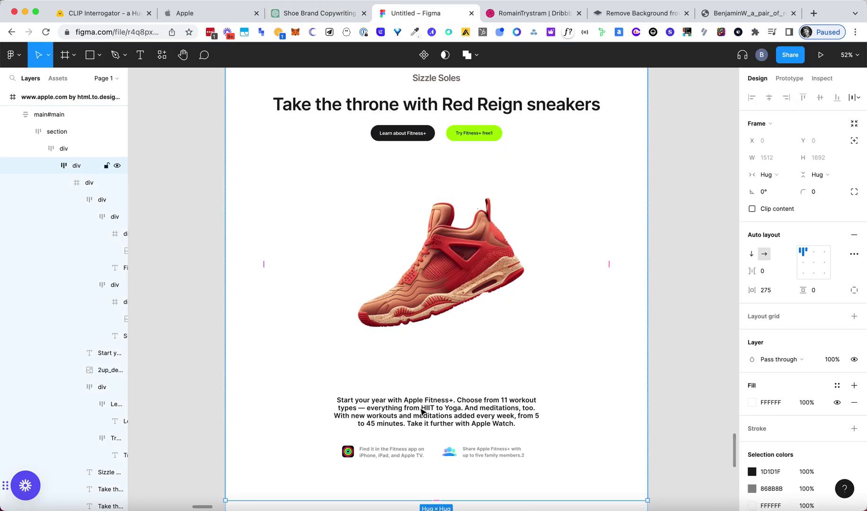
pyautogui.doubleClick(422, 411)
pyautogui.press('Return')
pyautogui.press('super+v')
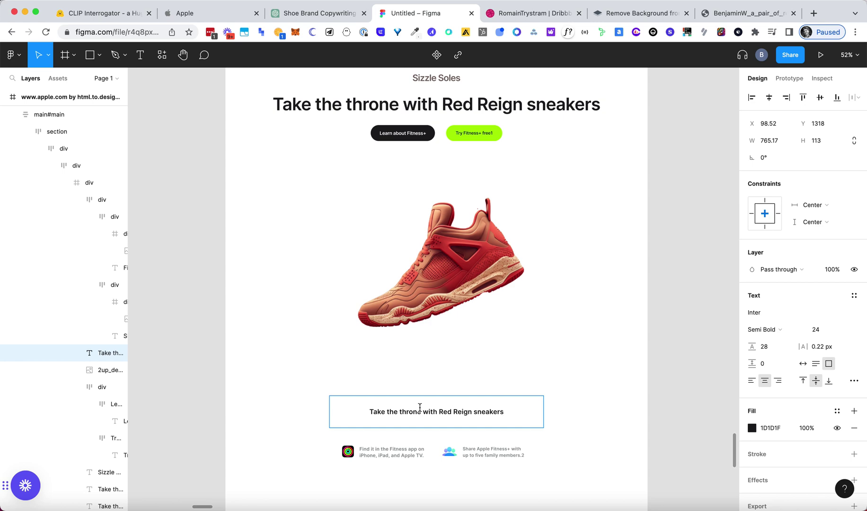
pyautogui.click(306, 14)
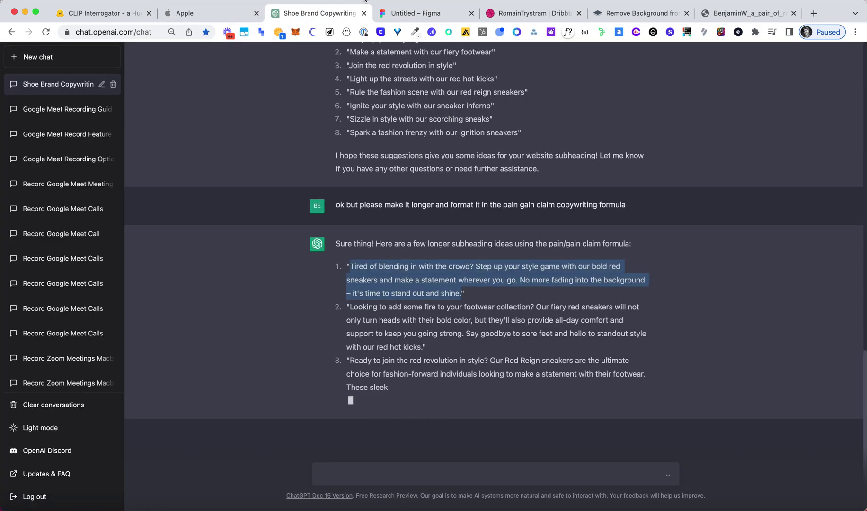
pyautogui.click(392, 21)
pyautogui.press('super+a')
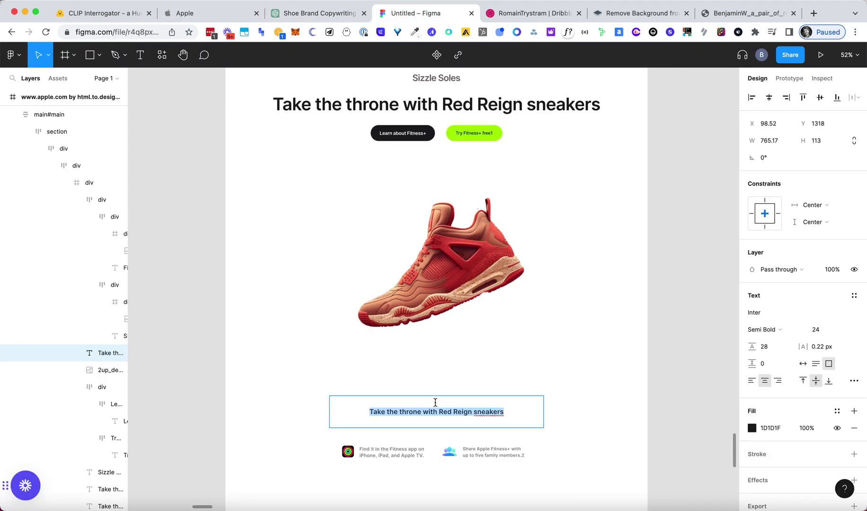
pyautogui.press('Right')
# Paste the 'Tired of blending in with the crowd?…' subheading and widen its box to 781 px
pyautogui.click(315, 21)
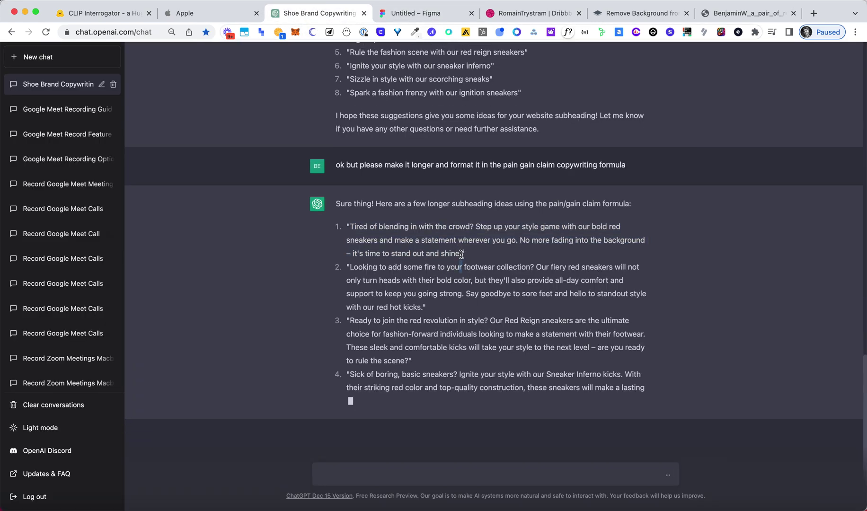
pyautogui.moveTo(461, 254); pyautogui.dragTo(351, 214)
pyautogui.press('super+c')
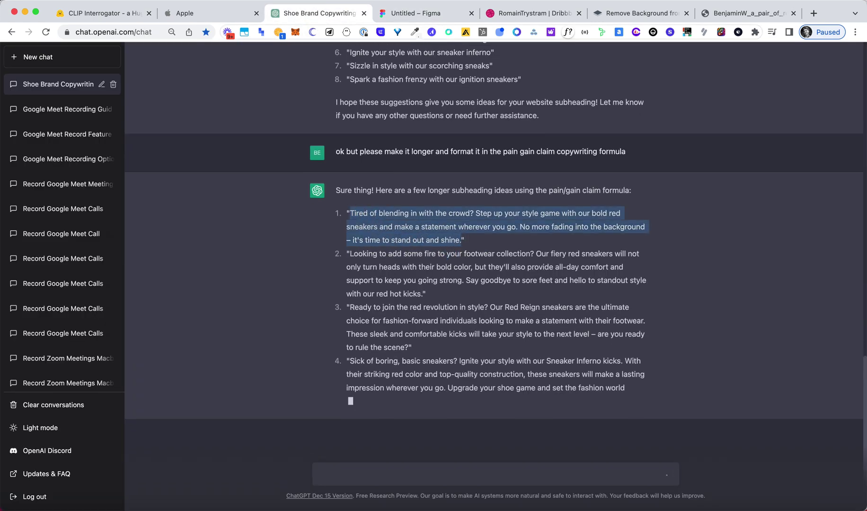
pyautogui.click(416, 13)
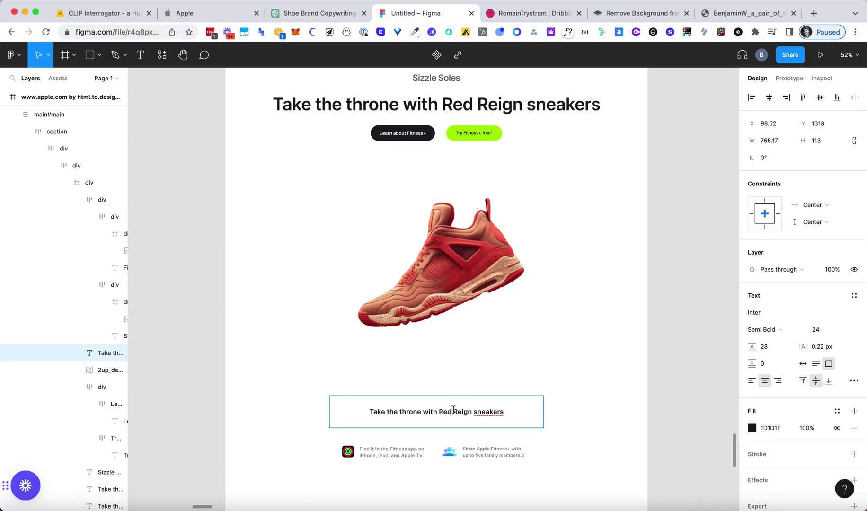
pyautogui.press('super+a')
pyautogui.press('super+v')
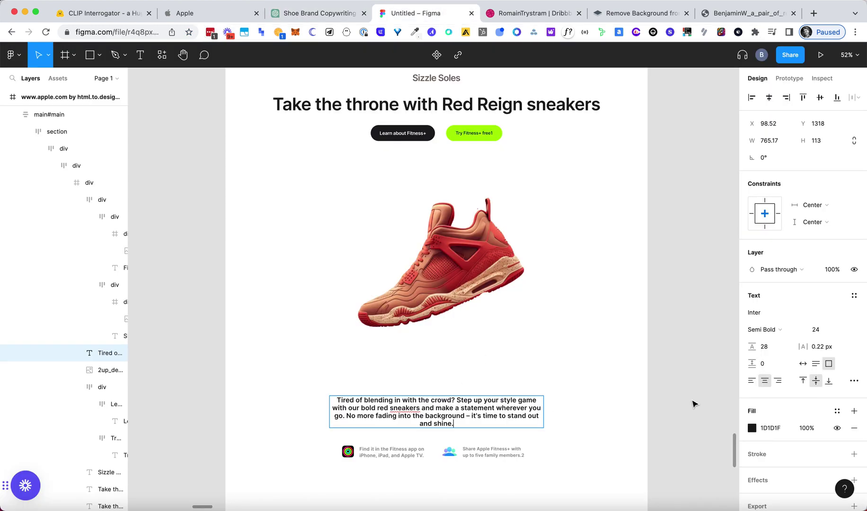
pyautogui.press('Escape')
pyautogui.moveTo(544, 413); pyautogui.dragTo(550, 413)
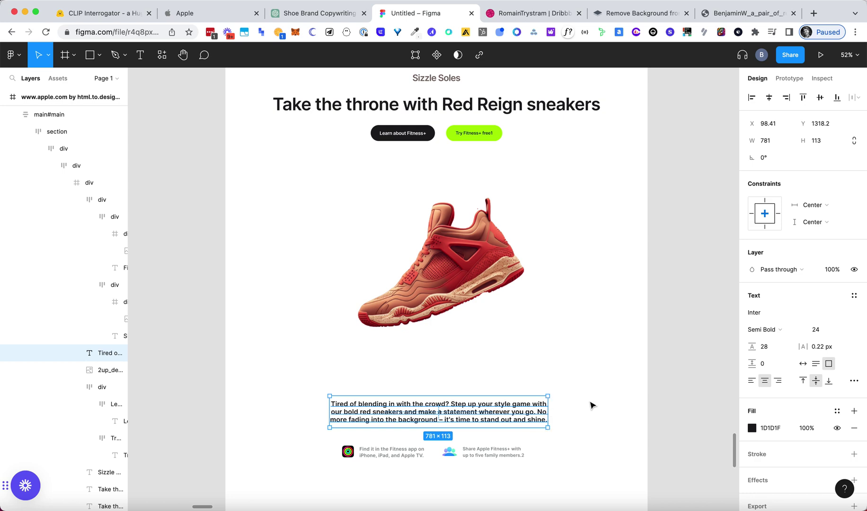
pyautogui.click(710, 397)
# Delete the green 'Try Fitness+ free' button from the hero
pyautogui.scroll(3, 488, 180)
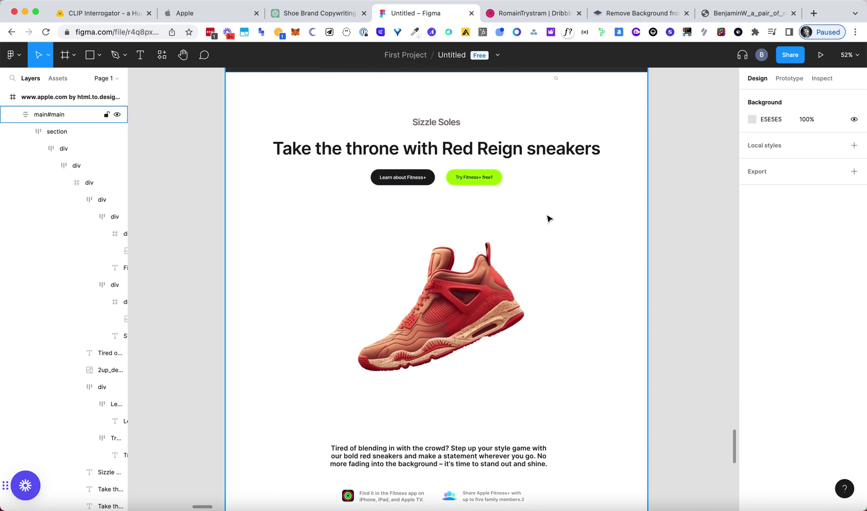
pyautogui.scroll(2, 507, 211)
pyautogui.click(404, 201)
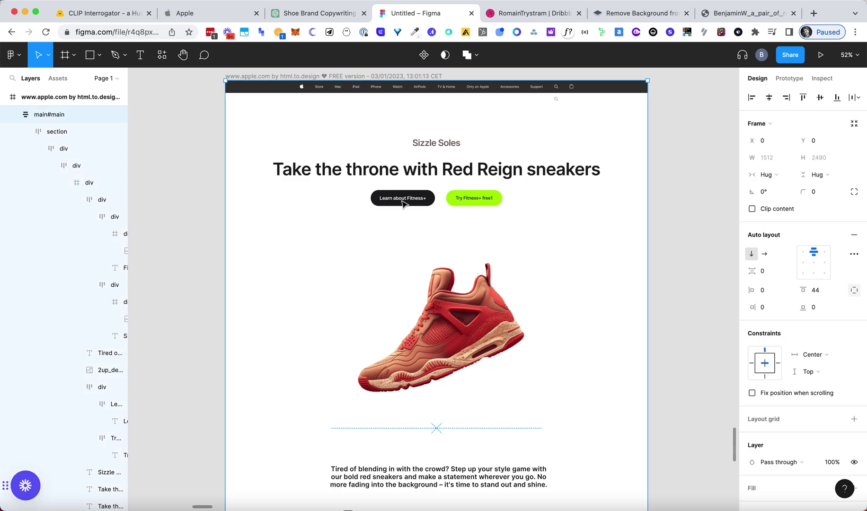
pyautogui.click(470, 201)
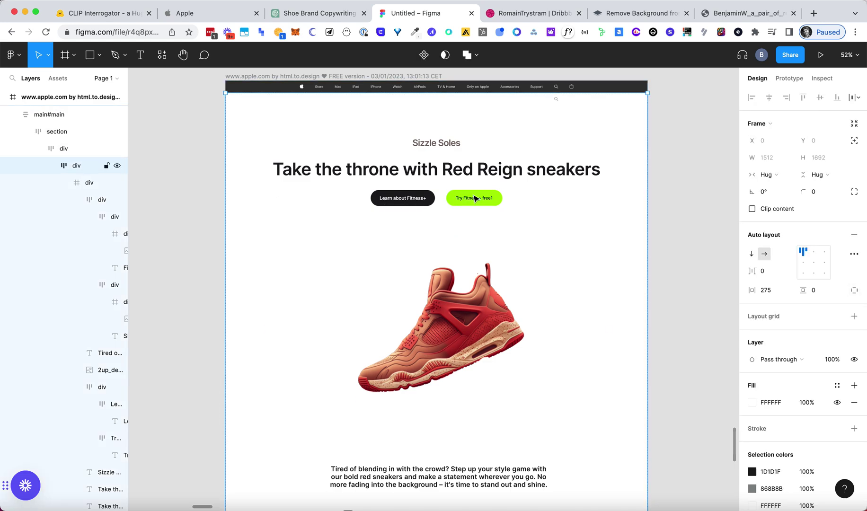
pyautogui.click(406, 198)
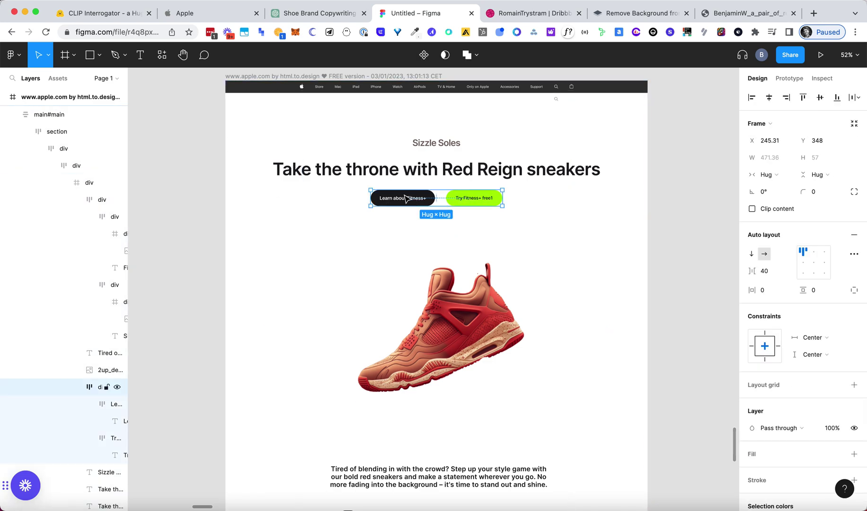
pyautogui.click(460, 199)
pyautogui.press('Delete')
# Change the remaining button label to 'Learn about Sizzle Soles'
pyautogui.click(458, 194)
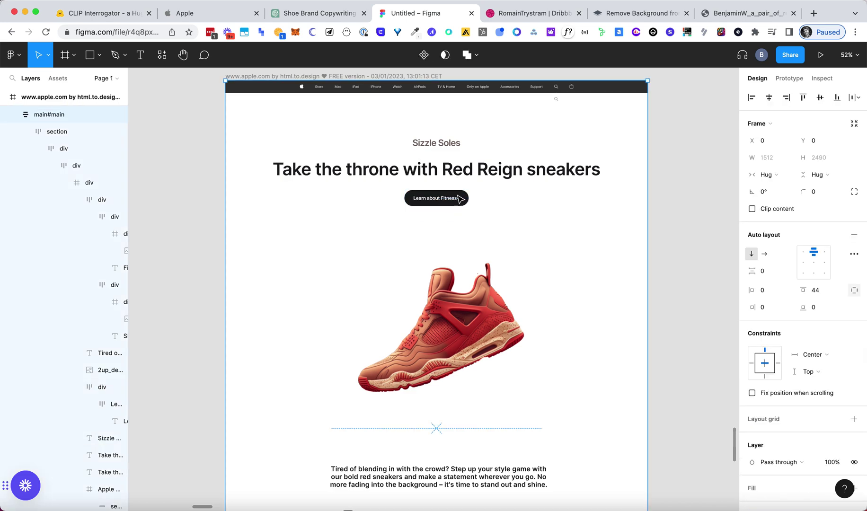
pyautogui.click(431, 201)
pyautogui.click(435, 196)
pyautogui.click(436, 201)
pyautogui.click(445, 201)
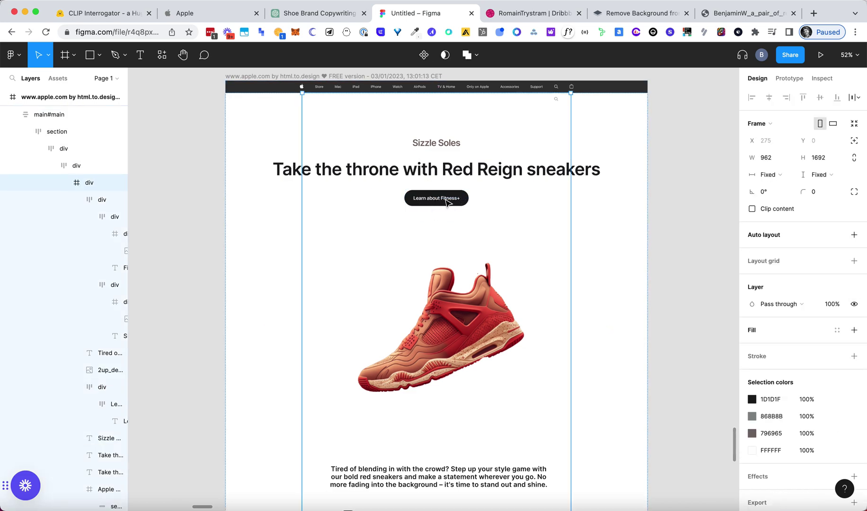
pyautogui.click(448, 199)
pyautogui.click(450, 201)
pyautogui.doubleClick(452, 198)
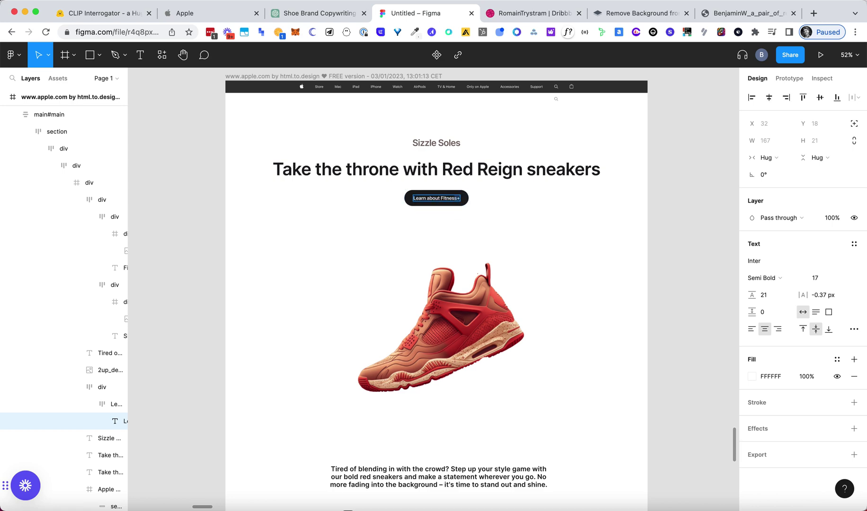
pyautogui.write('Sizzle Soles')
pyautogui.press('Escape')
pyautogui.press('Escape')
# Scroll through the finished Sizzle Soles hero section to review it
pyautogui.scroll(-3, 691, 278)
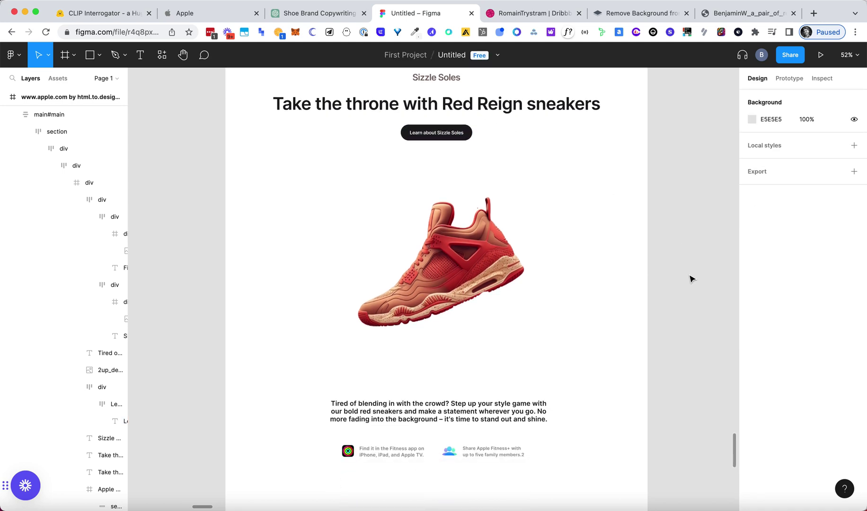
pyautogui.scroll(-5, 690, 278)
pyautogui.scroll(4, 691, 278)
pyautogui.scroll(-1, 691, 278)
pyautogui.scroll(4, 691, 278)
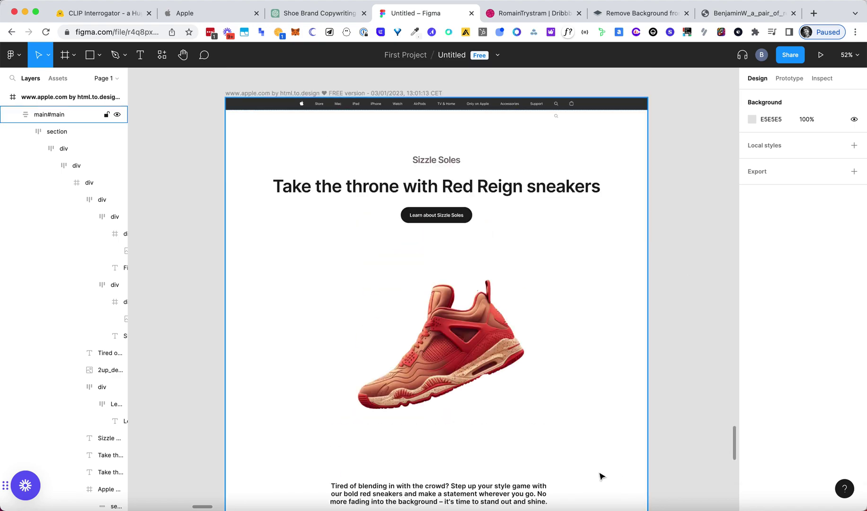
pyautogui.scroll(-6, 600, 475)
# Save the upscaled sneaker image from the Midjourney channel to Downloads
pyautogui.press('super+Tab')
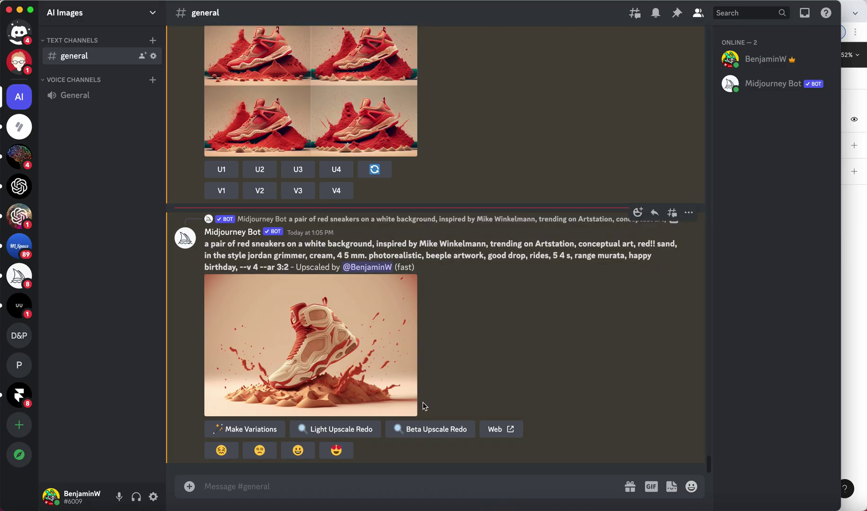
pyautogui.click(291, 351)
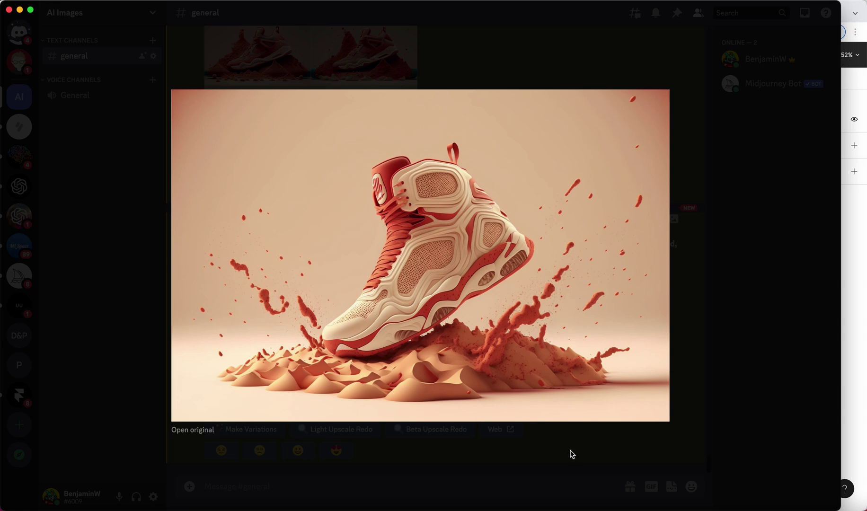
pyautogui.rightClick(540, 272)
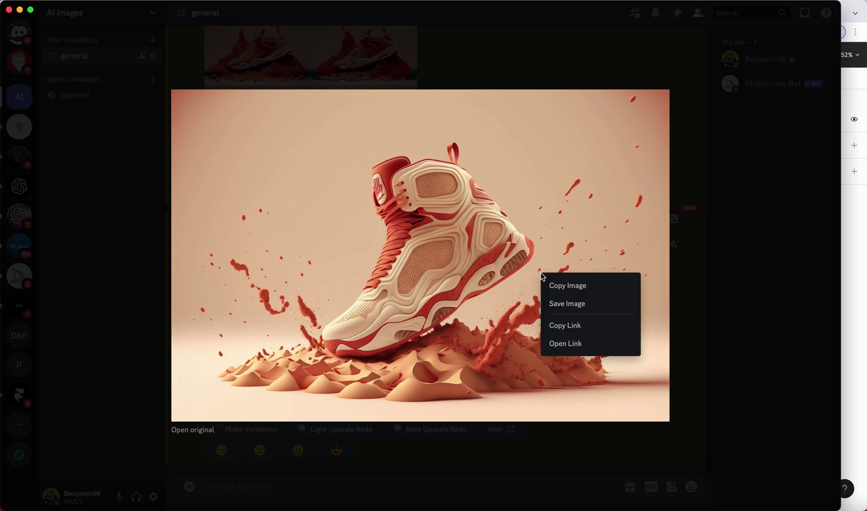
pyautogui.click(604, 325)
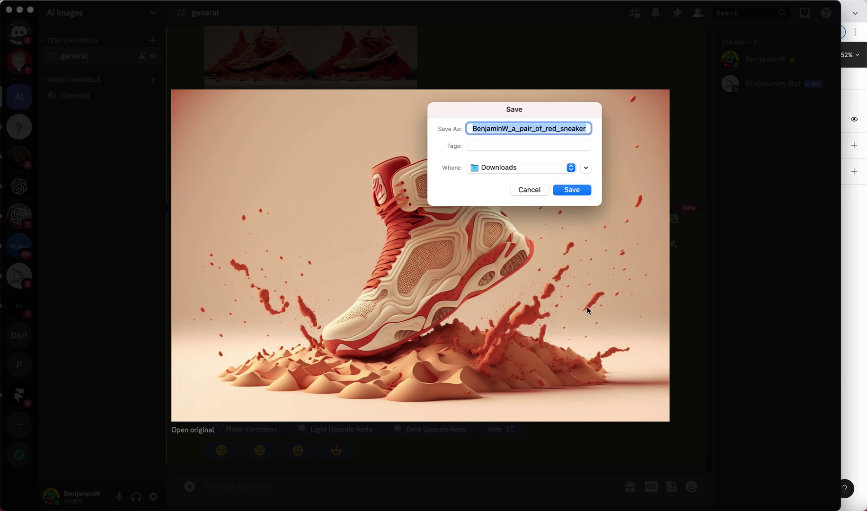
pyautogui.press('Return')
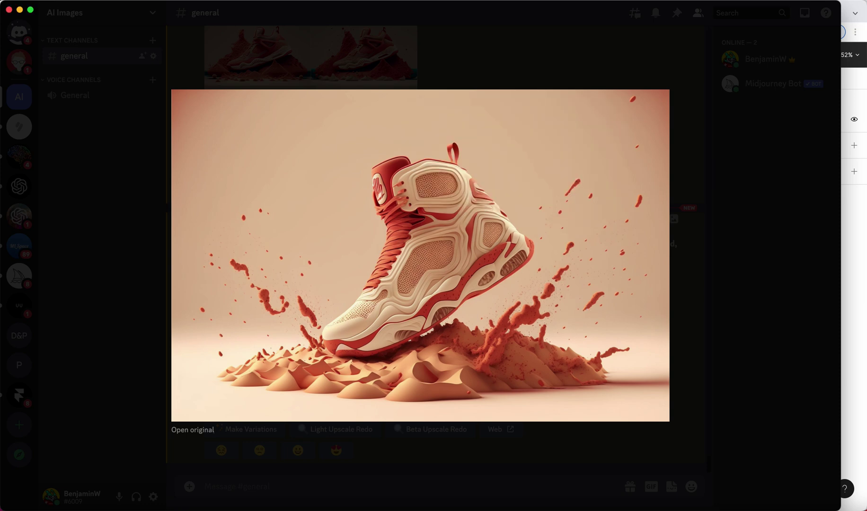
pyautogui.click(554, 85)
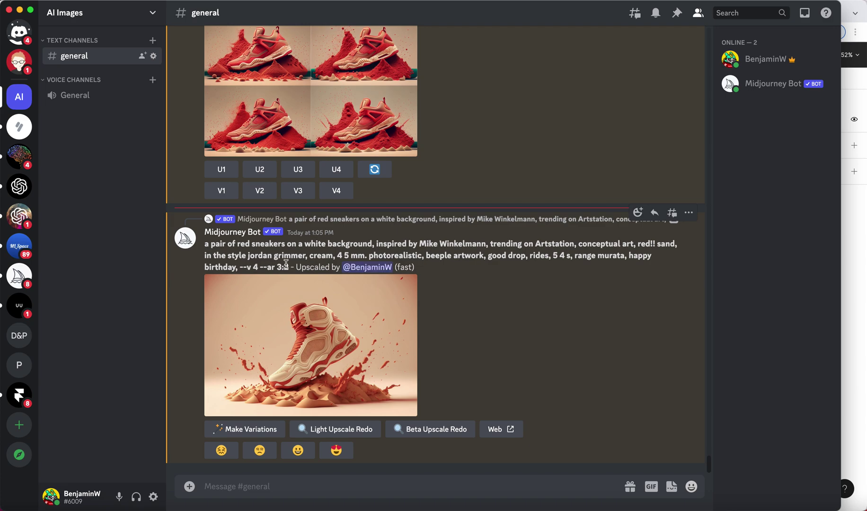
# Queue a new /imagine job reusing the prompt, changed to neon red sneakers on black
pyautogui.moveTo(287, 267); pyautogui.dragTo(204, 252)
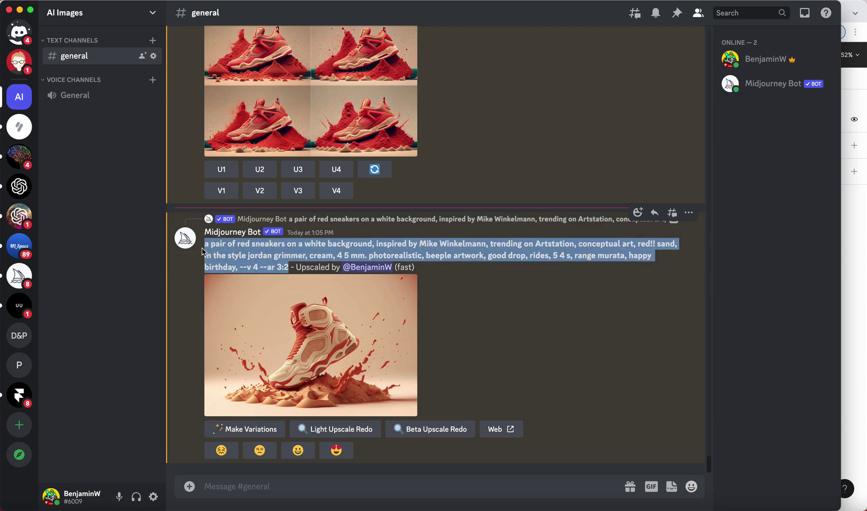
pyautogui.click(244, 483)
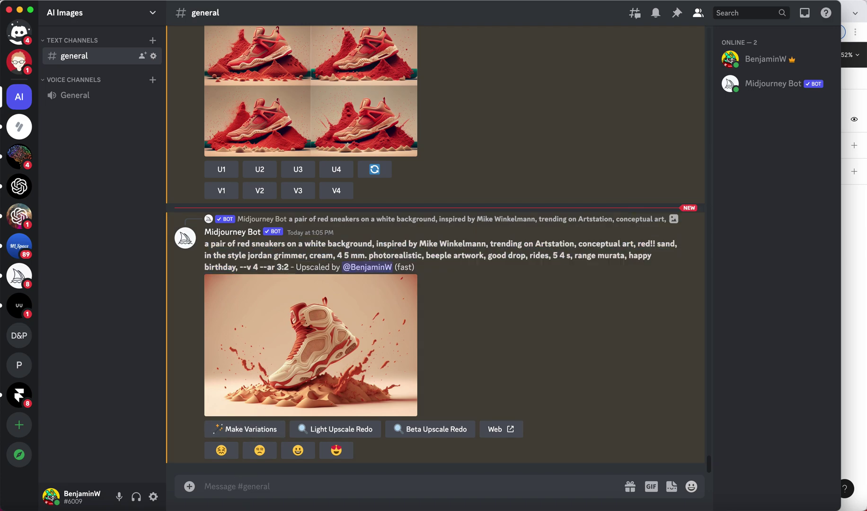
pyautogui.write('/imagi')
pyautogui.press('Tab')
pyautogui.hotkey('ctrl', 'v')
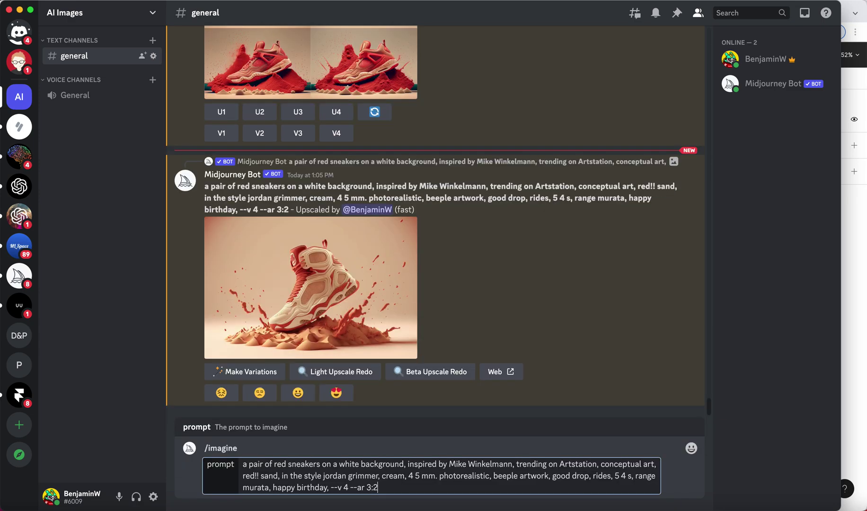
pyautogui.doubleClick(348, 463)
pyautogui.write('black')
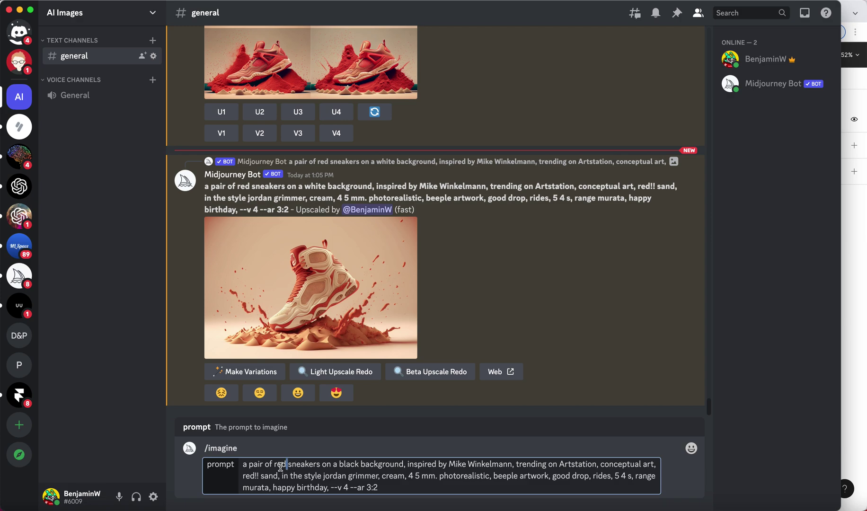
pyautogui.write('neon')
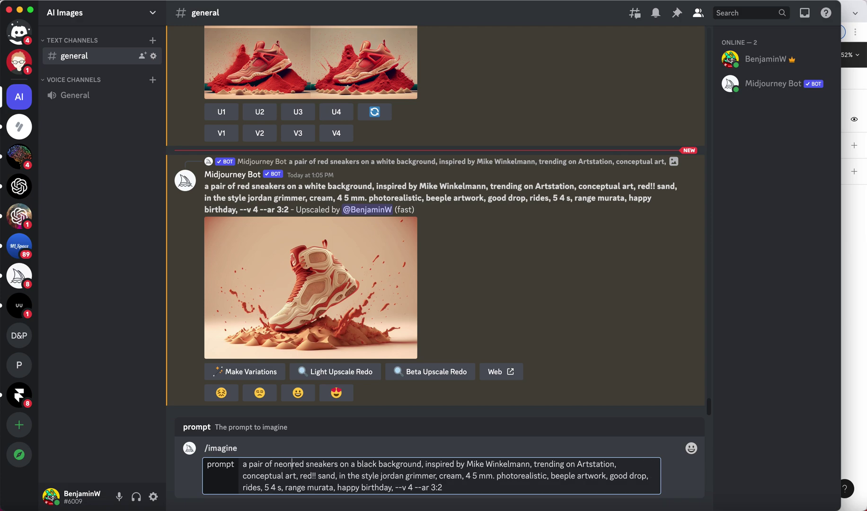
pyautogui.press('Return')
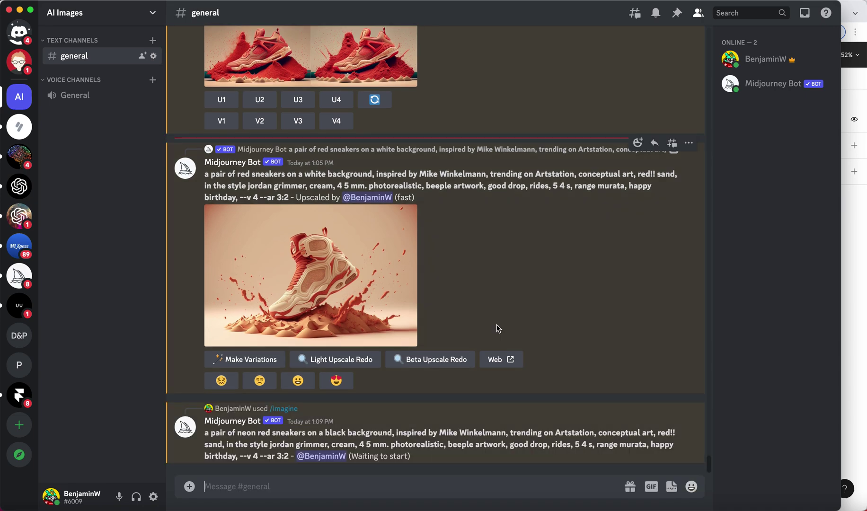
pyautogui.press('super+Tab')
pyautogui.scroll(-4, 662, 286)
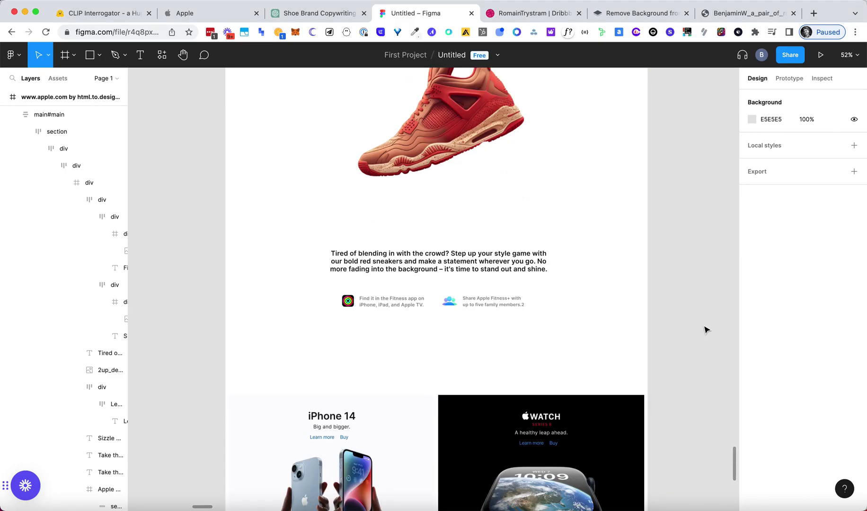
# Place the remove.bg cut-out sneaker on the canvas, enlarged to about 1160×773
pyautogui.scroll(-1, 687, 284)
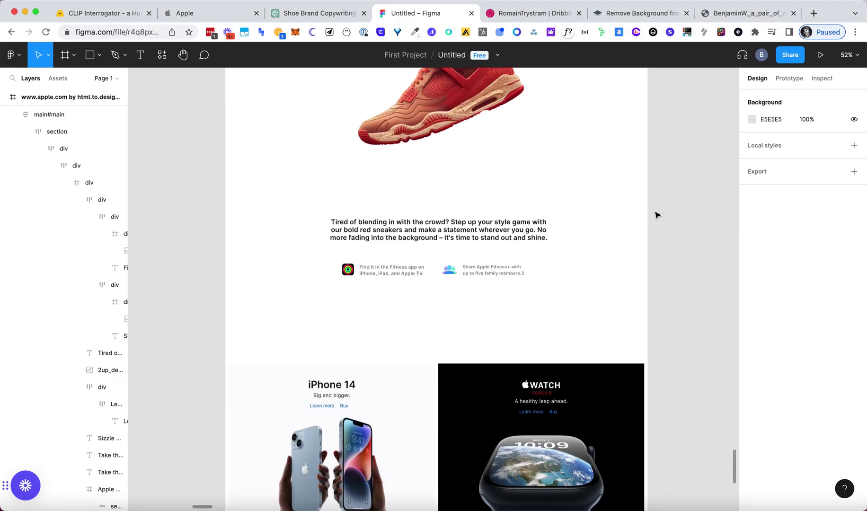
pyautogui.click(641, 13)
pyautogui.scroll(1, 457, 111)
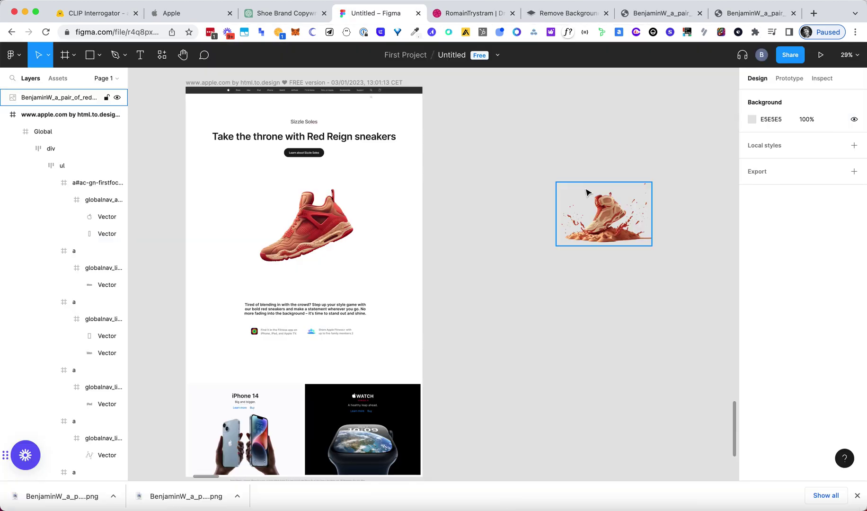
pyautogui.click(599, 216)
pyautogui.moveTo(599, 216); pyautogui.dragTo(530, 220)
pyautogui.moveTo(580, 186); pyautogui.dragTo(668, 128)
pyautogui.click(522, 222)
pyautogui.moveTo(522, 223); pyautogui.dragTo(535, 266)
pyautogui.click(551, 341)
pyautogui.moveTo(517, 359); pyautogui.dragTo(569, 394)
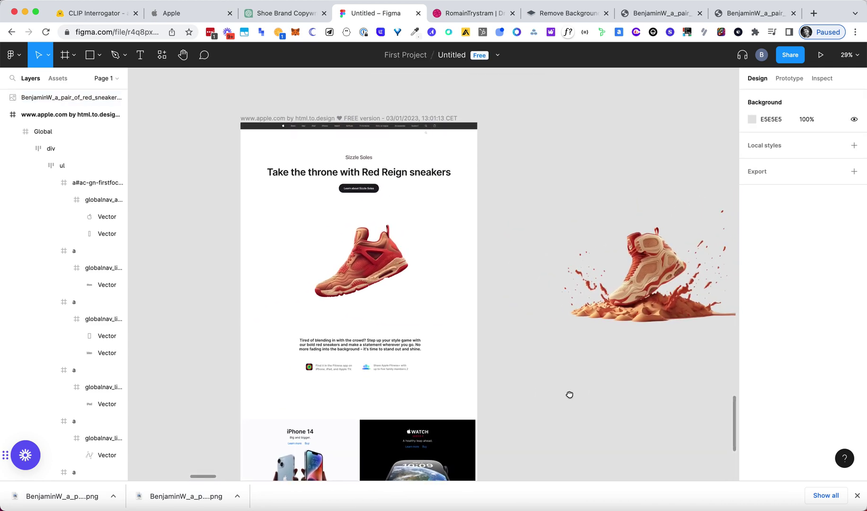
# Inspect the hero sneaker image's fill settings, then close them
pyautogui.click(374, 259)
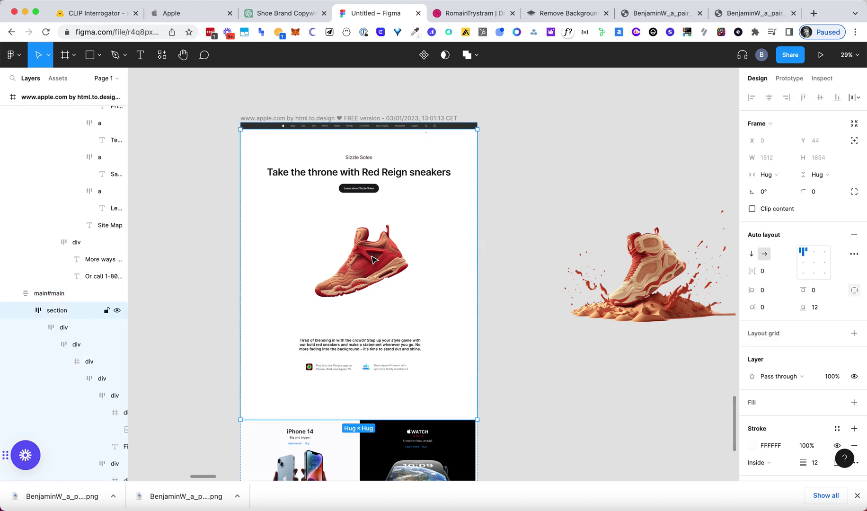
pyautogui.doubleClick(375, 261)
pyautogui.doubleClick(376, 261)
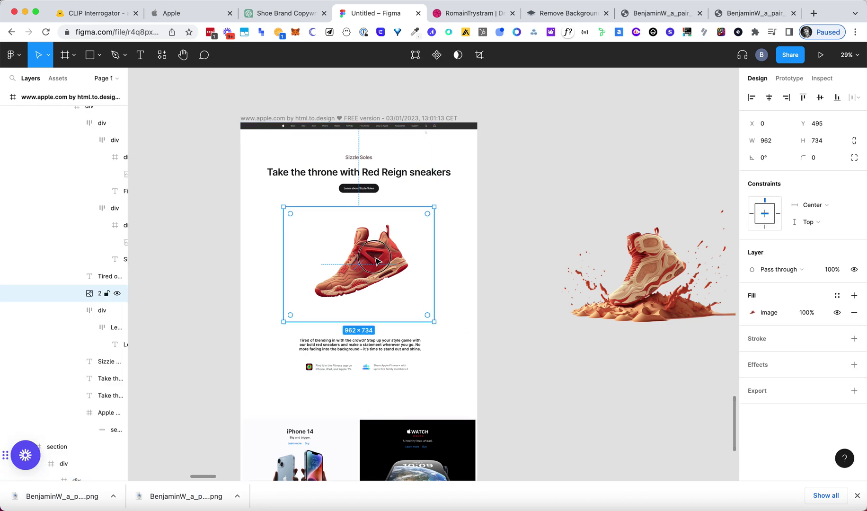
pyautogui.click(767, 311)
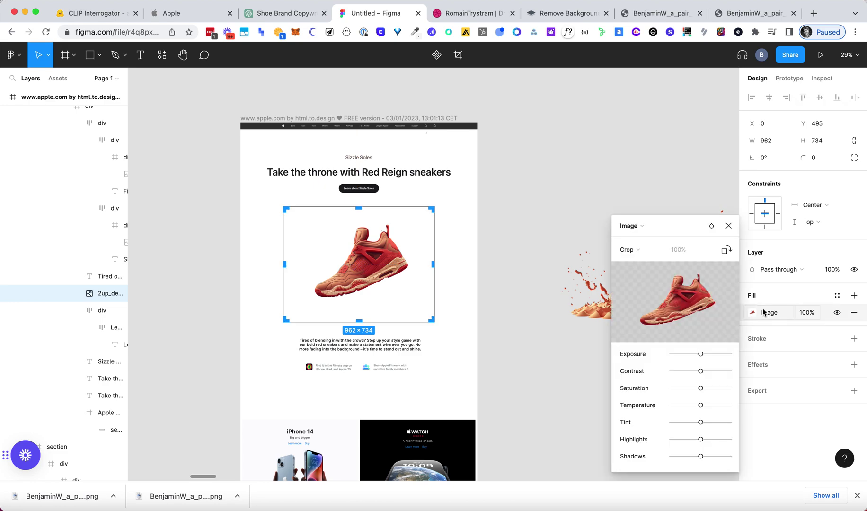
pyautogui.moveTo(674, 308)
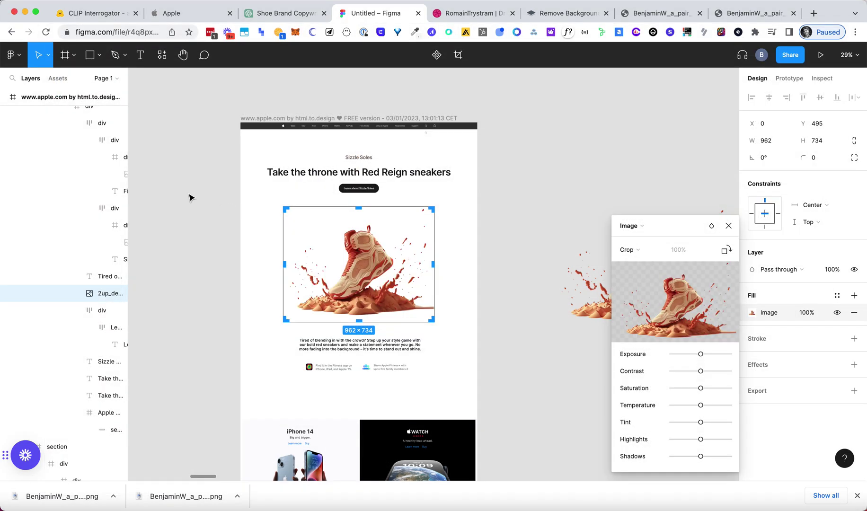
pyautogui.press('Escape')
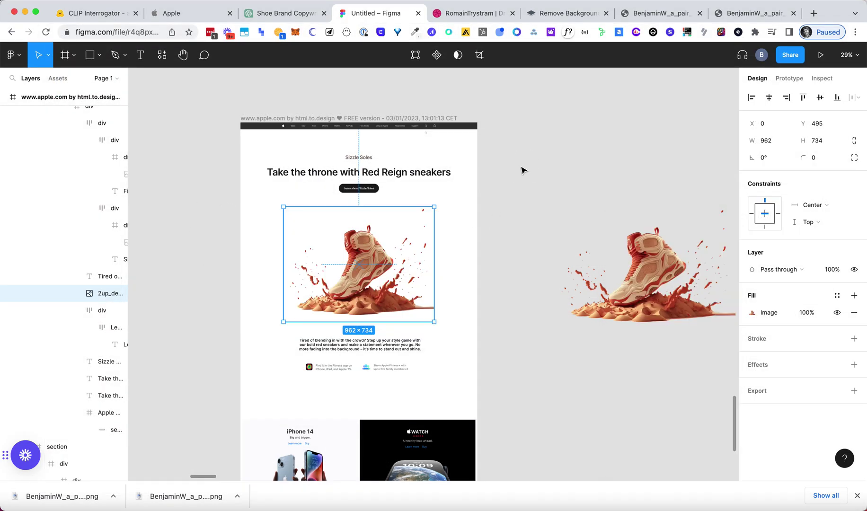
pyautogui.click(536, 223)
# Select the hero sneaker image layer under the Red Reign headline again
pyautogui.scroll(2, 301, 286)
pyautogui.scroll(3, 301, 286)
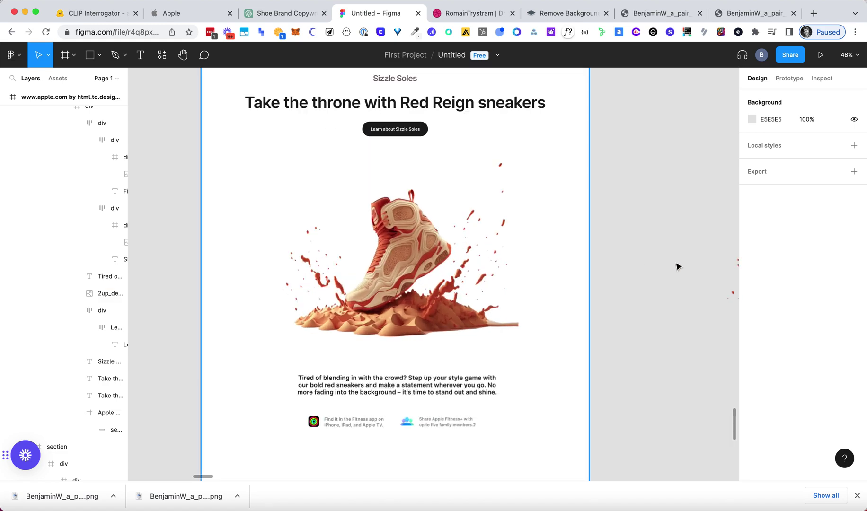
pyautogui.scroll(5, 545, 277)
pyautogui.scroll(-2, 641, 260)
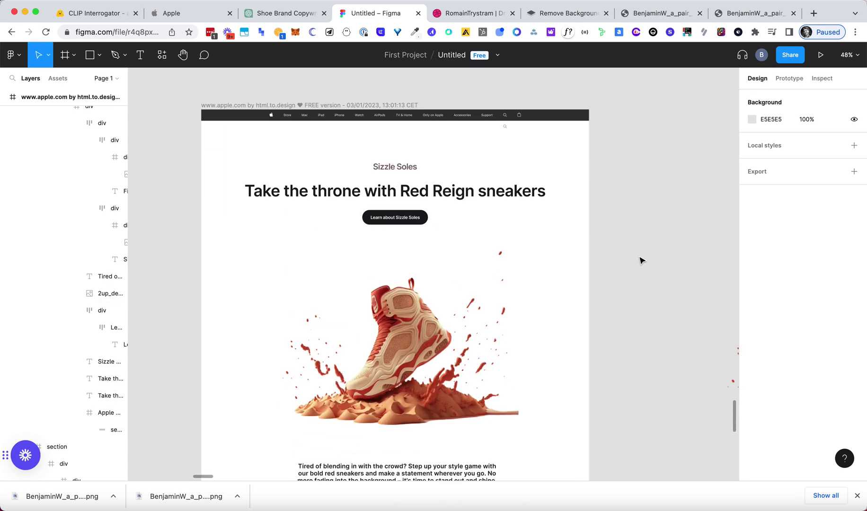
pyautogui.scroll(-1, 536, 287)
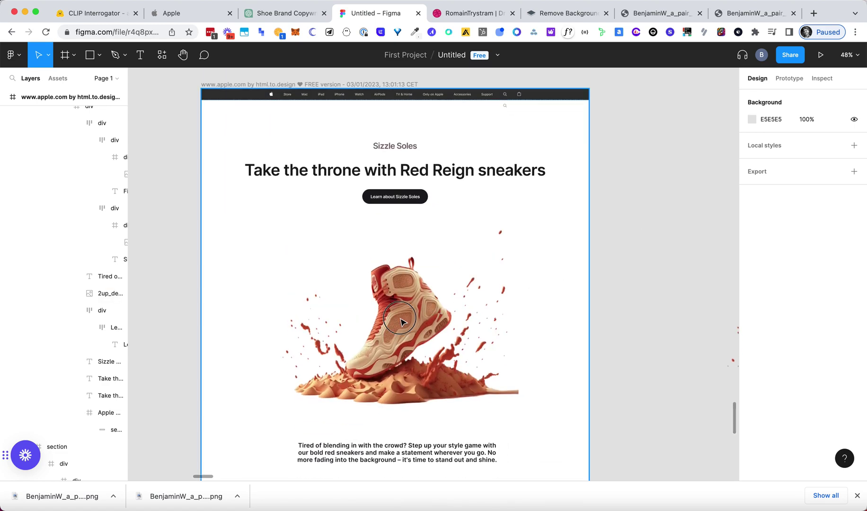
pyautogui.click(432, 310)
pyautogui.scroll(-3, 511, 312)
pyautogui.hscroll(6, 642, 300)
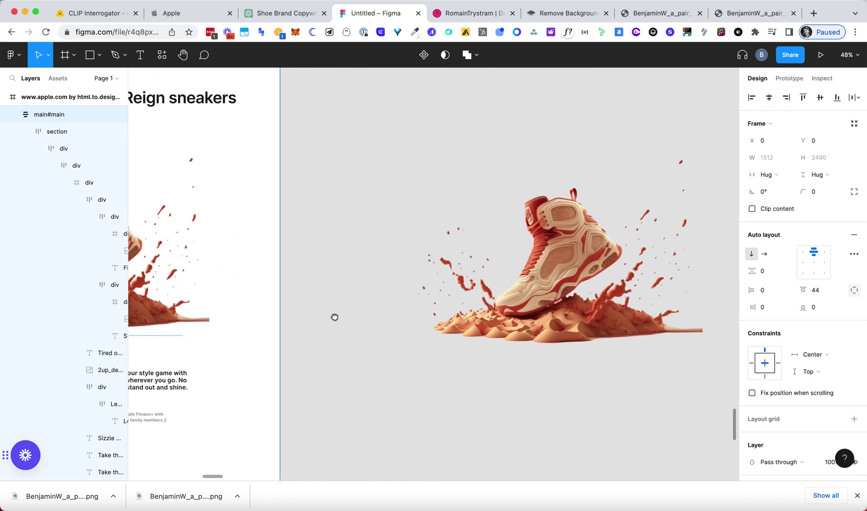
pyautogui.hscroll(-5, 335, 315)
pyautogui.doubleClick(360, 281)
pyautogui.doubleClick(360, 281)
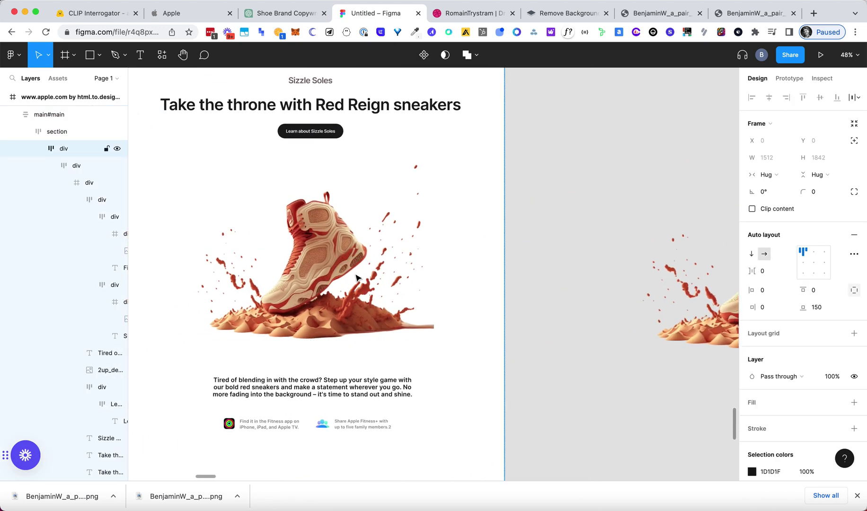
pyautogui.doubleClick(310, 265)
pyautogui.doubleClick(308, 264)
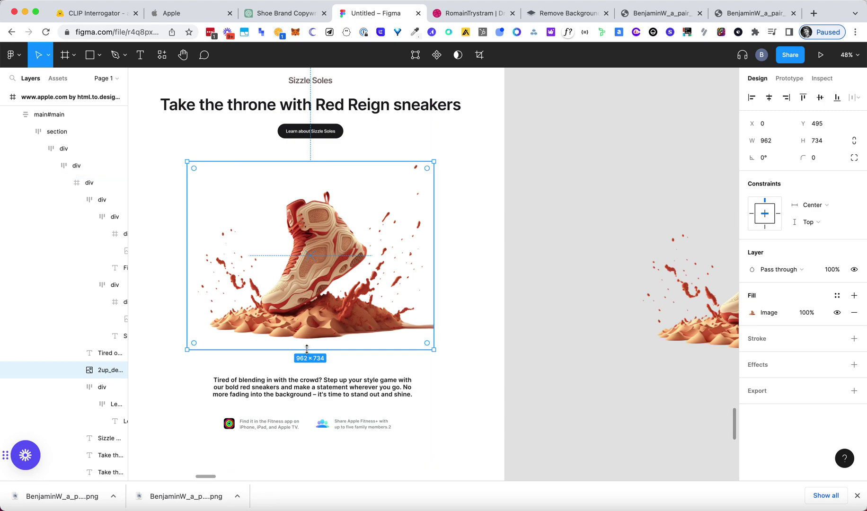
# Undo the hero image changes until the plain red sneaker fill is restored
pyautogui.moveTo(306, 350); pyautogui.dragTo(310, 335)
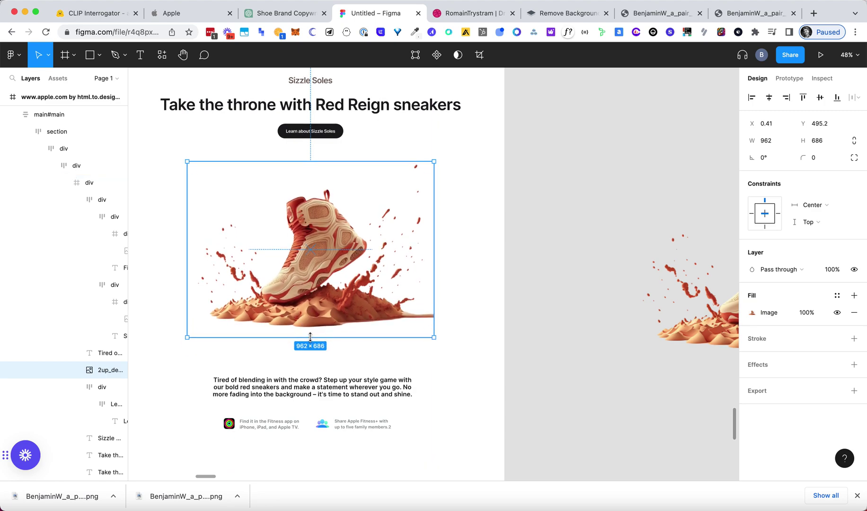
pyautogui.press('super+z')
pyautogui.click(587, 191)
pyautogui.press('super+z')
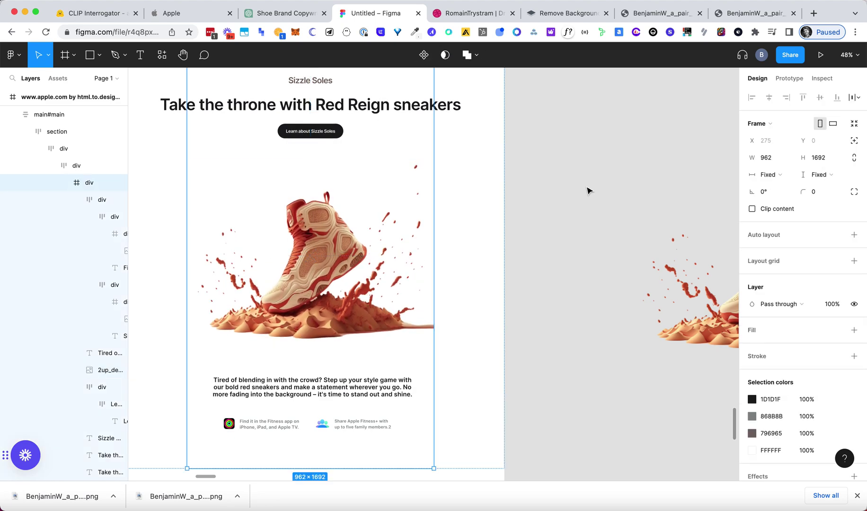
pyautogui.press('super+z')
pyautogui.press('super+z')
pyautogui.press('super+z')
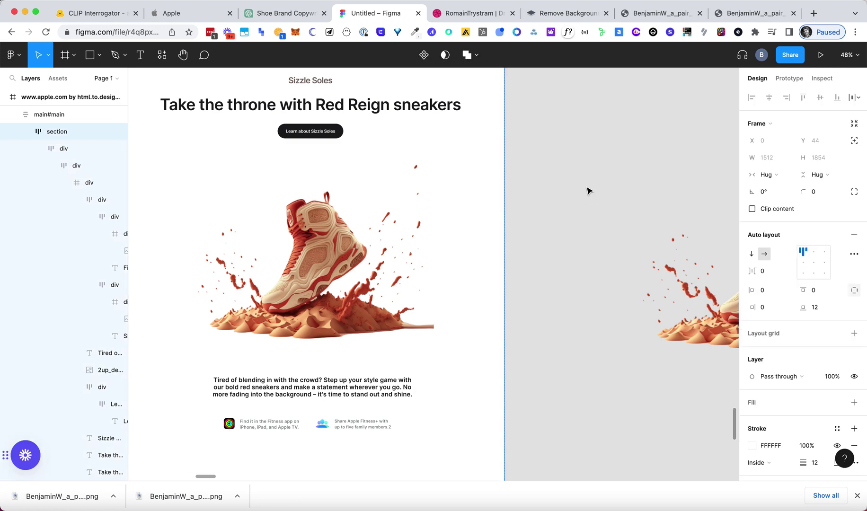
pyautogui.press('super+z')
pyautogui.click(589, 202)
pyautogui.press('super+z')
pyautogui.press('super+z')
pyautogui.press('super+z')
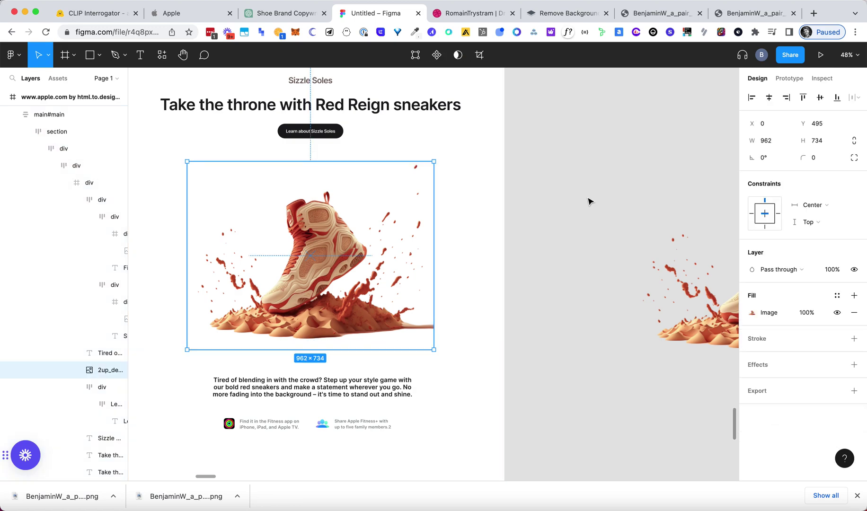
pyautogui.scroll(-8, 556, 325)
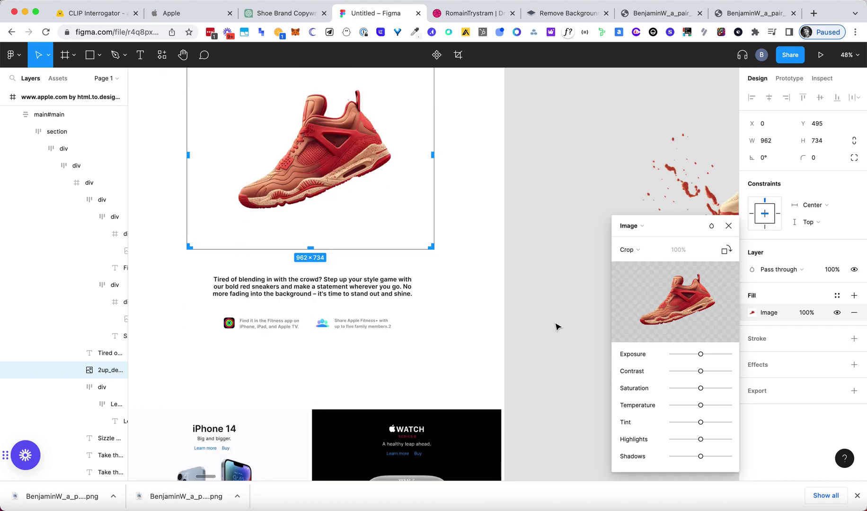
pyautogui.press('Escape')
# Replace the iPhone 14 card's picture fill with the red sneaker image
pyautogui.click(241, 340)
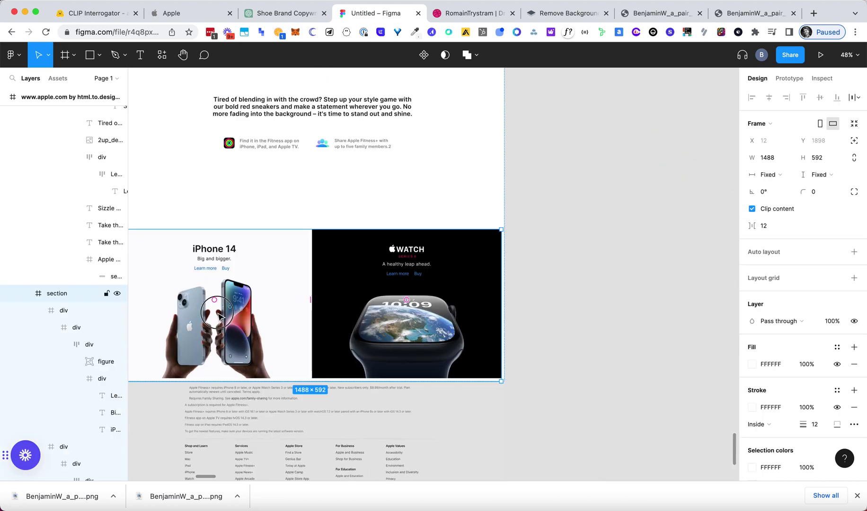
pyautogui.doubleClick(239, 336)
pyautogui.doubleClick(237, 333)
pyautogui.doubleClick(237, 330)
pyautogui.doubleClick(236, 327)
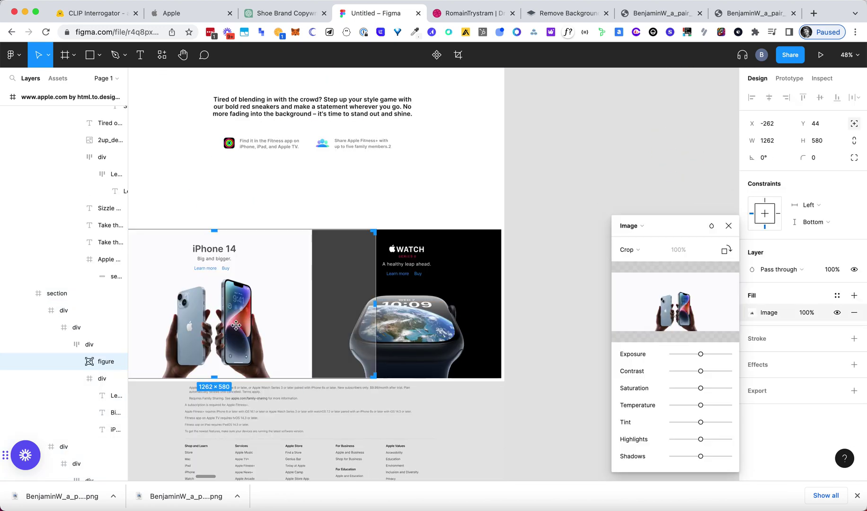
pyautogui.click(684, 305)
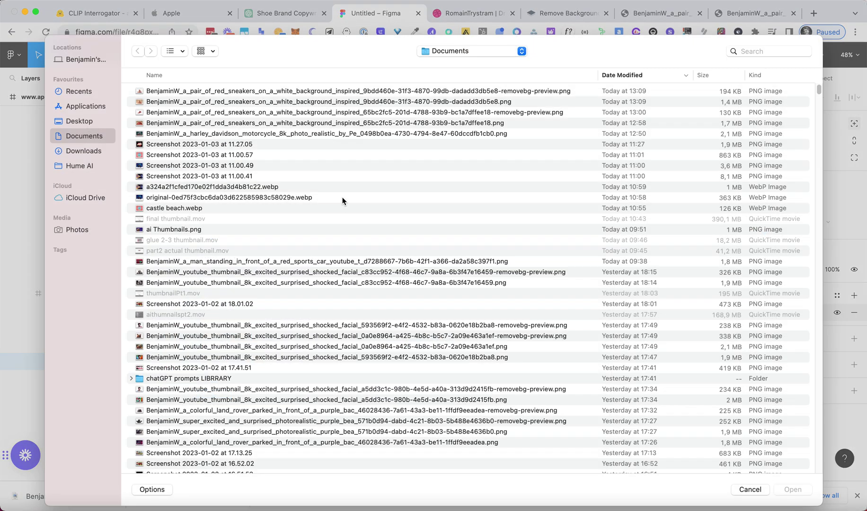
pyautogui.doubleClick(199, 96)
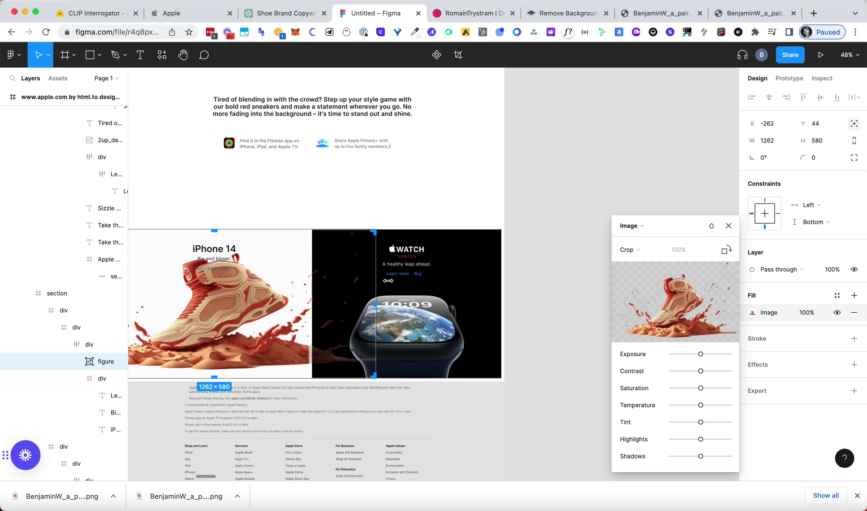
# Narrow the sneaker picture to 1000 wide
pyautogui.moveTo(374, 306); pyautogui.dragTo(337, 305)
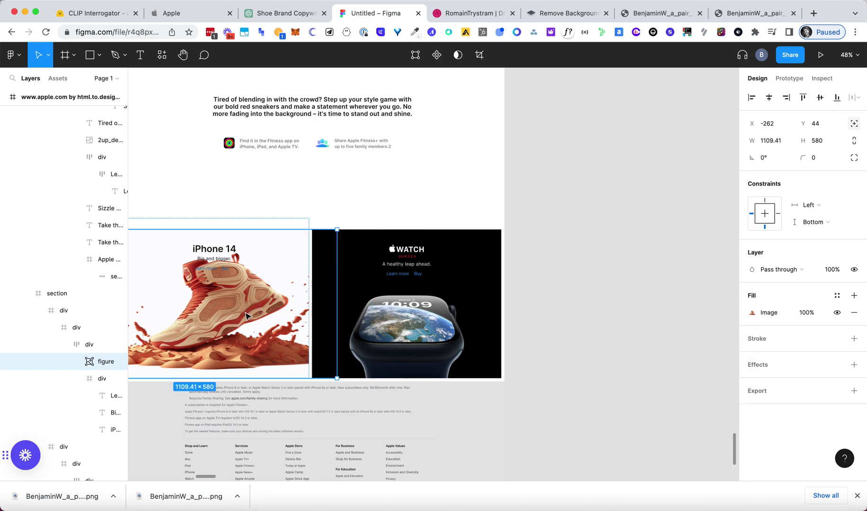
pyautogui.moveTo(337, 273); pyautogui.dragTo(309, 273)
pyautogui.click(557, 363)
pyautogui.hscroll(-5, 695, 366)
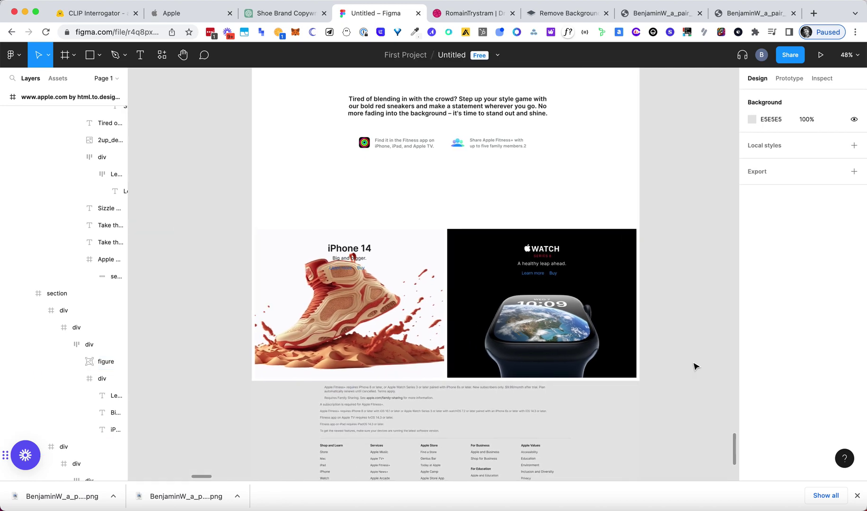
# Shorten the iPhone card and shrink the sneaker picture, placing it beneath the card text
pyautogui.click(278, 298)
pyautogui.doubleClick(278, 298)
pyautogui.doubleClick(303, 320)
pyautogui.doubleClick(303, 321)
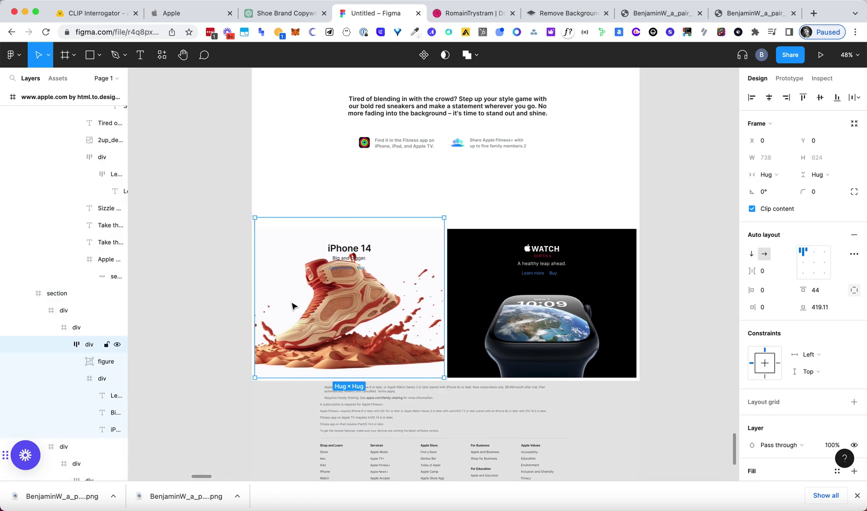
pyautogui.moveTo(295, 307); pyautogui.dragTo(301, 306)
pyautogui.moveTo(431, 230)
pyautogui.mouseDown()
pyautogui.moveTo(430, 253)
pyautogui.moveTo(430, 229)
pyautogui.mouseUp()
pyautogui.click(358, 334)
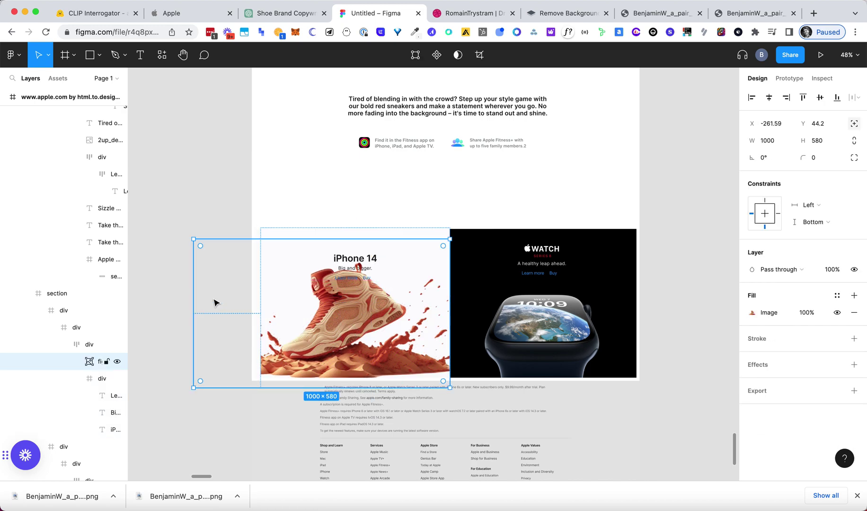
pyautogui.moveTo(194, 293); pyautogui.dragTo(249, 293)
pyautogui.moveTo(450, 388); pyautogui.dragTo(370, 304)
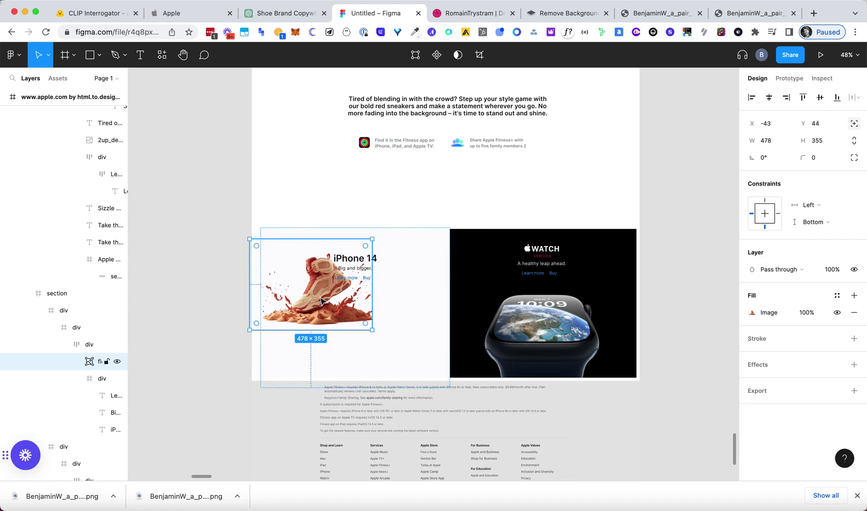
pyautogui.moveTo(318, 298); pyautogui.dragTo(350, 336)
pyautogui.click(205, 283)
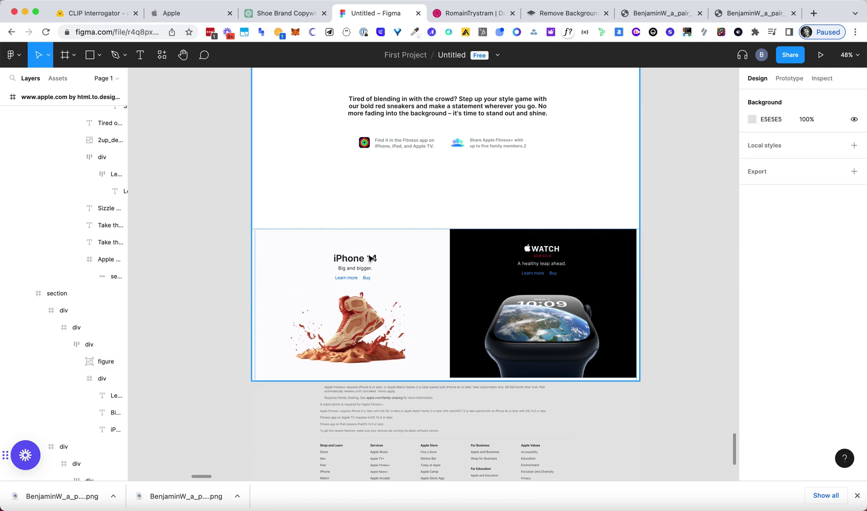
# Change the iPhone 14 heading text to 'Red Sizzle'
pyautogui.click(365, 262)
pyautogui.doubleClick(366, 263)
pyautogui.doubleClick(366, 263)
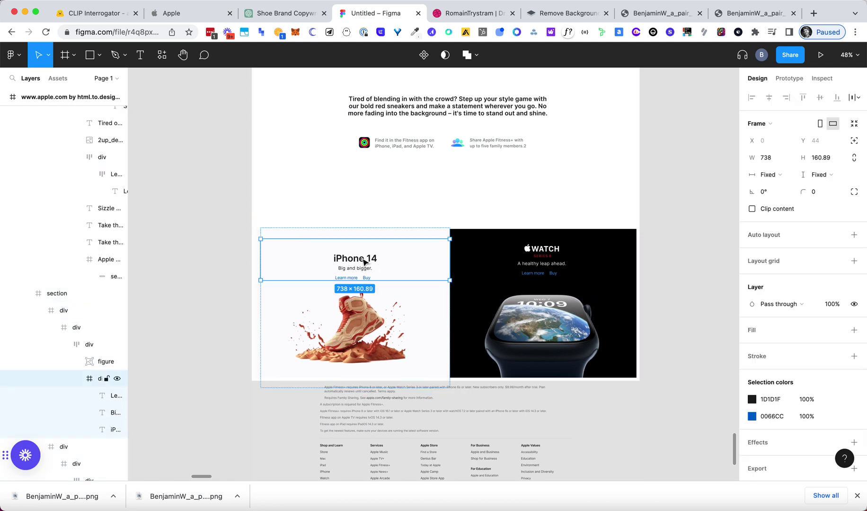
pyautogui.doubleClick(365, 262)
pyautogui.doubleClick(362, 258)
pyautogui.write('Red')
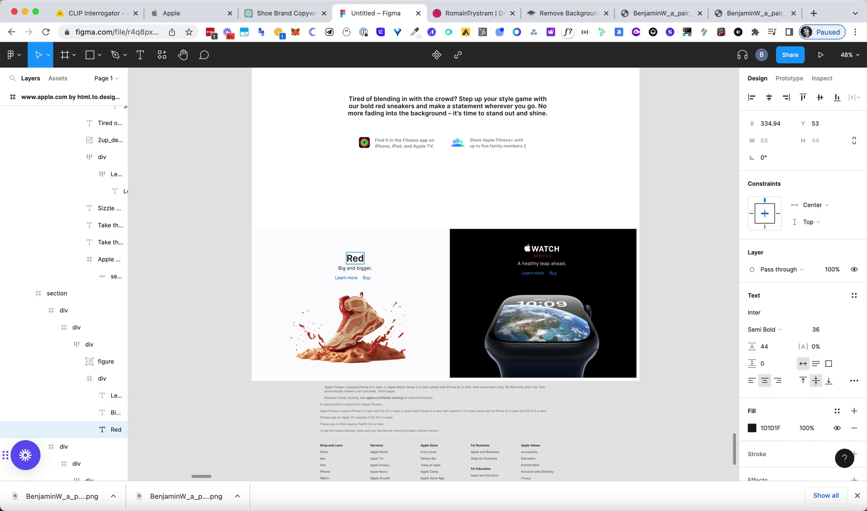
pyautogui.write(' Sizzle')
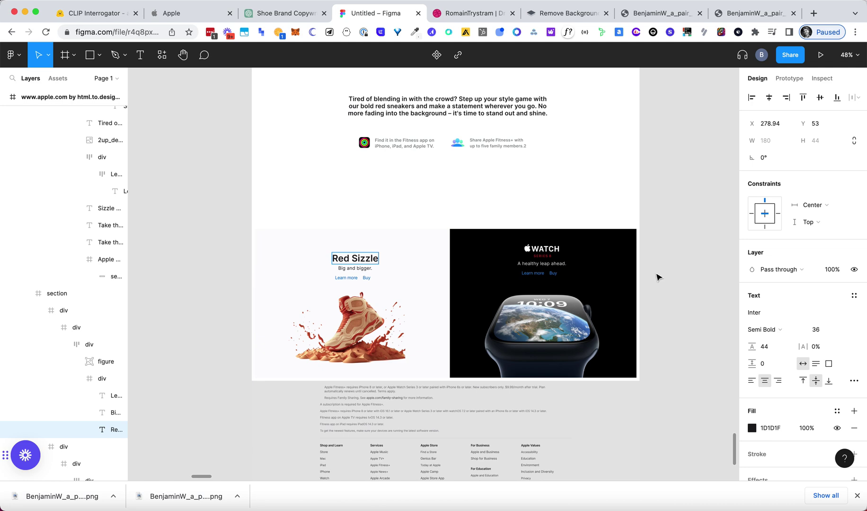
pyautogui.press('Escape')
pyautogui.click(689, 273)
# Review the neon sneaker grid in Midjourney and upscale the fourth image (U4)
pyautogui.press('super+Tab')
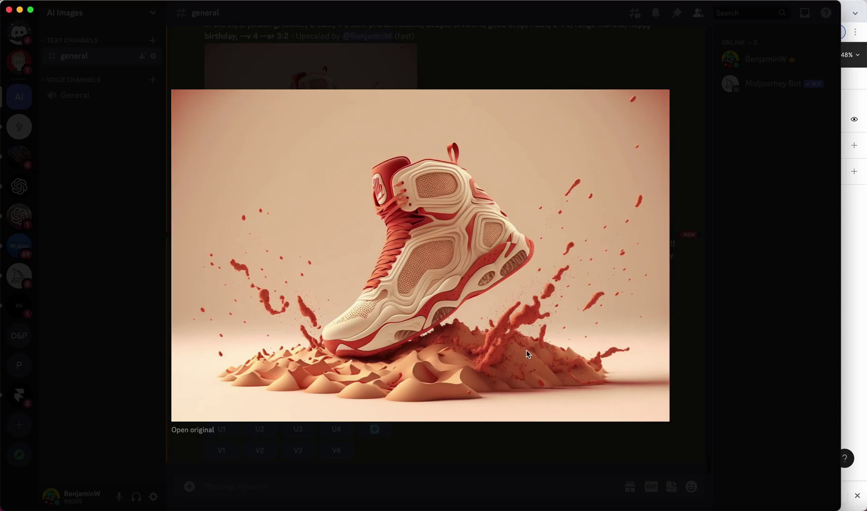
pyautogui.click(718, 296)
pyautogui.click(314, 351)
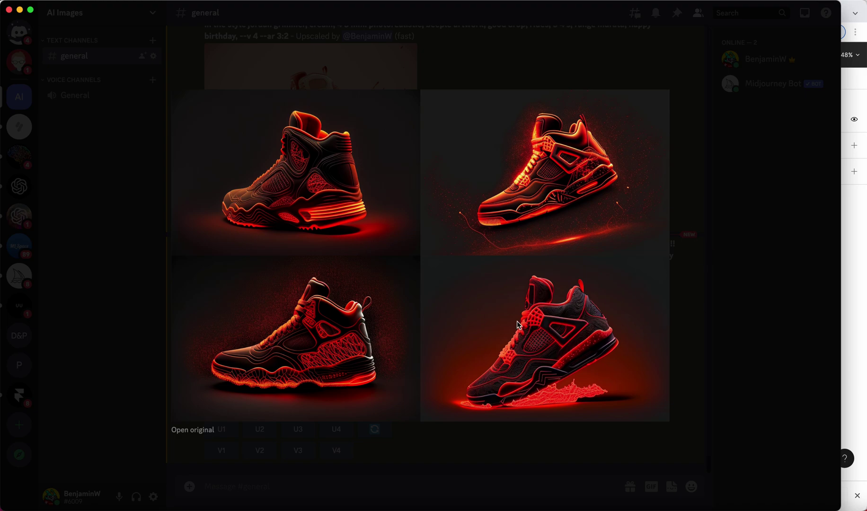
pyautogui.click(686, 327)
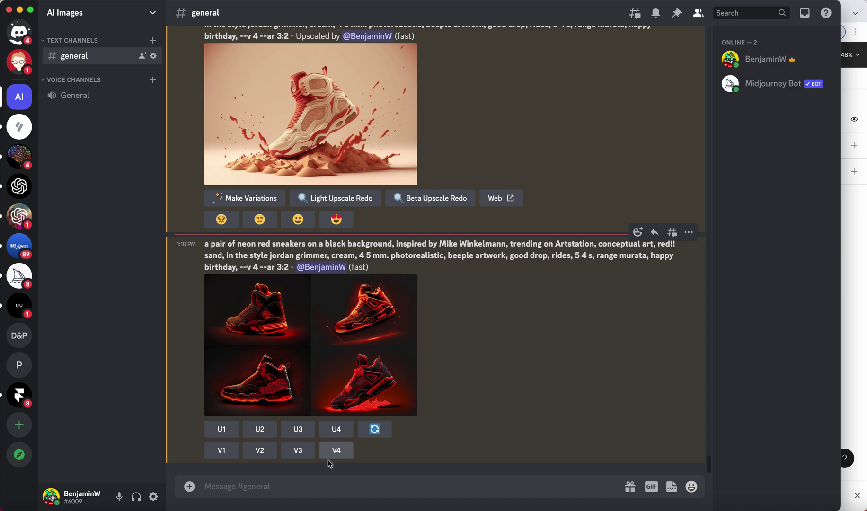
pyautogui.click(337, 429)
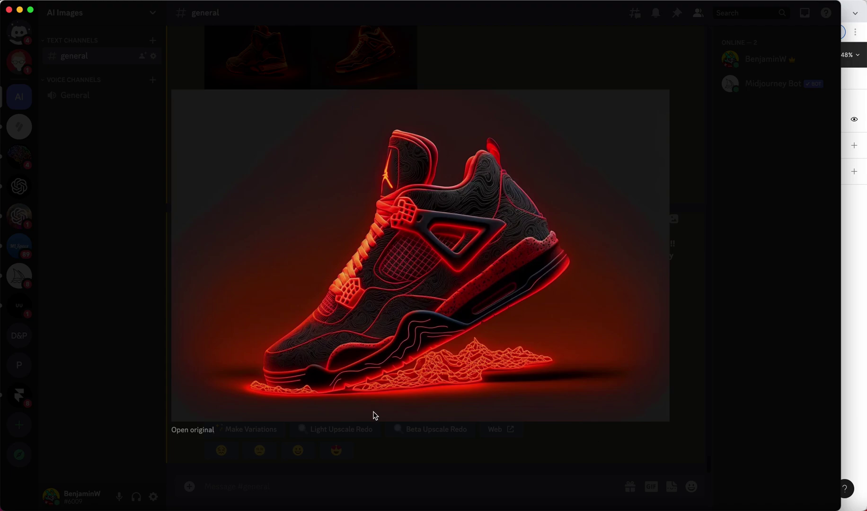
pyautogui.press('super+Tab')
# Narrow and shrink the neon sneaker picture inside the dark Watch card
pyautogui.click(619, 386)
pyautogui.doubleClick(617, 388)
pyautogui.doubleClick(617, 388)
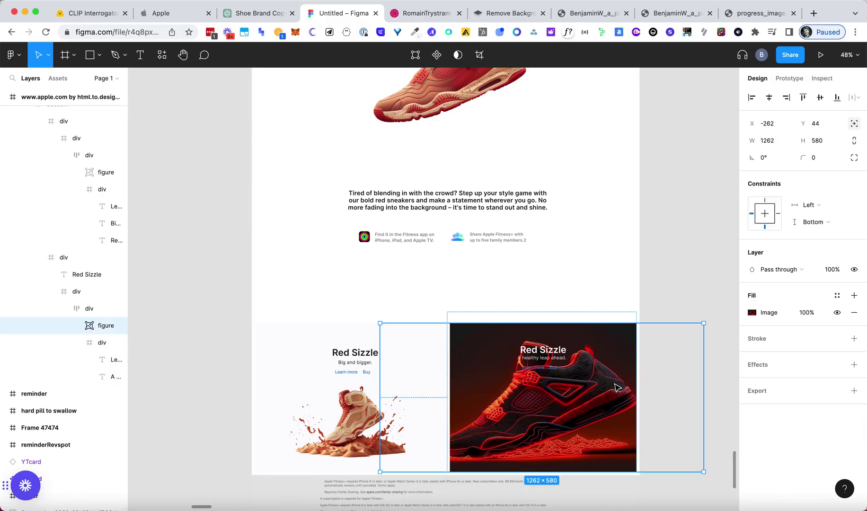
pyautogui.doubleClick(618, 387)
pyautogui.click(727, 254)
pyautogui.moveTo(703, 385); pyautogui.dragTo(622, 389)
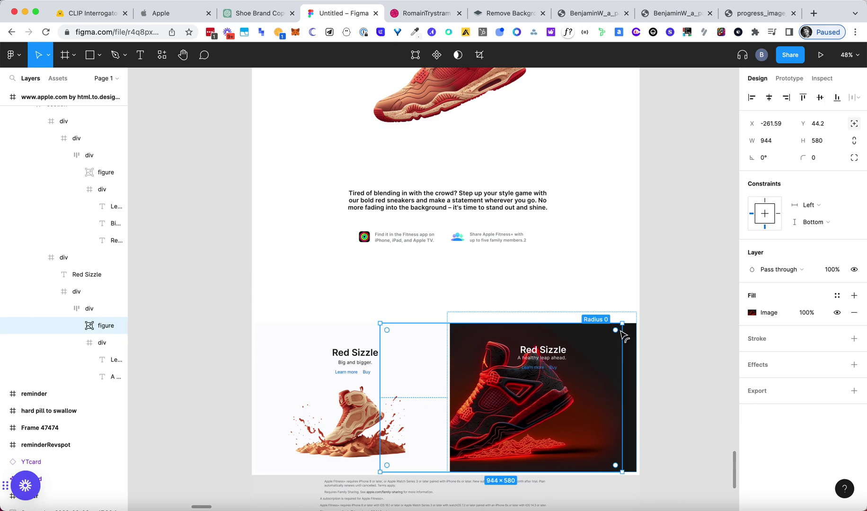
pyautogui.moveTo(621, 323); pyautogui.dragTo(589, 388)
pyautogui.moveTo(625, 359); pyautogui.dragTo(636, 352)
pyautogui.click(713, 380)
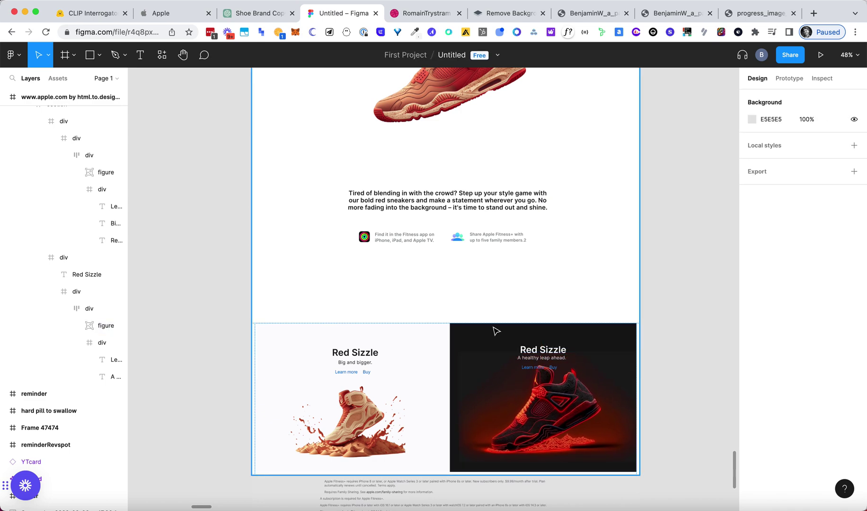
# Enlarge the neon sneaker picture to 729×448
pyautogui.click(481, 388)
pyautogui.click(475, 374)
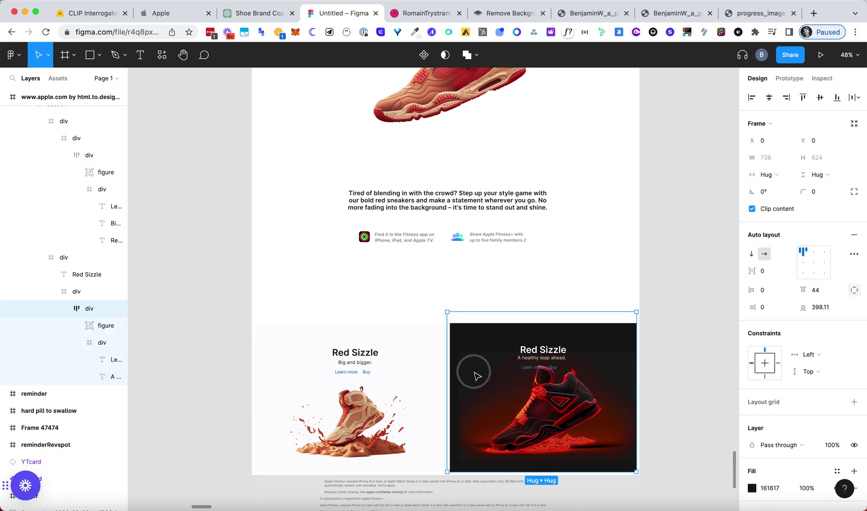
pyautogui.click(474, 373)
pyautogui.doubleClick(472, 386)
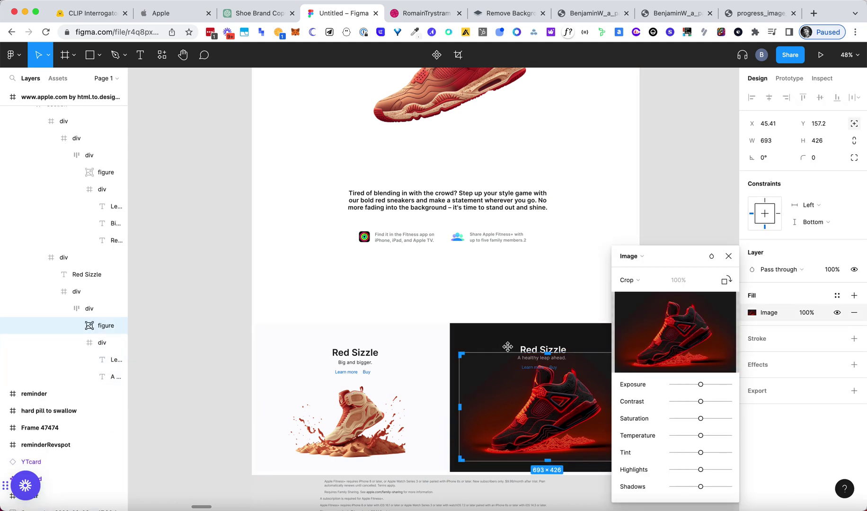
pyautogui.click(728, 256)
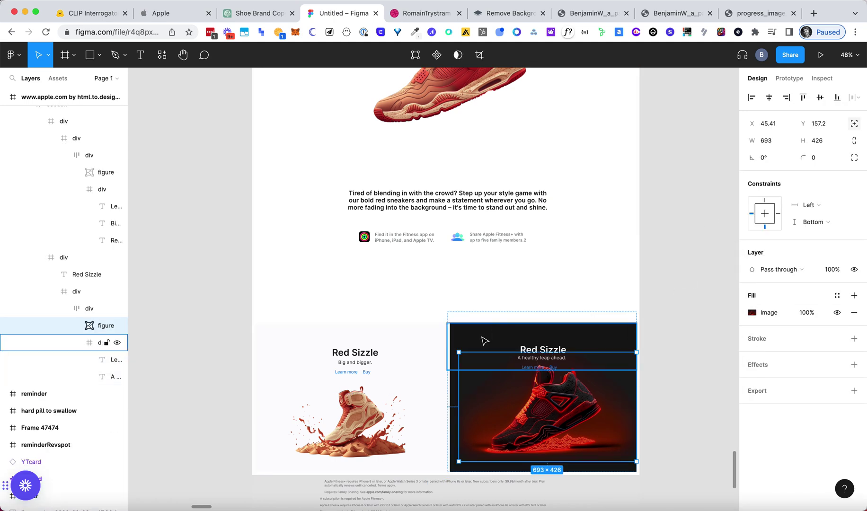
pyautogui.moveTo(460, 354); pyautogui.dragTo(451, 347)
pyautogui.click(668, 270)
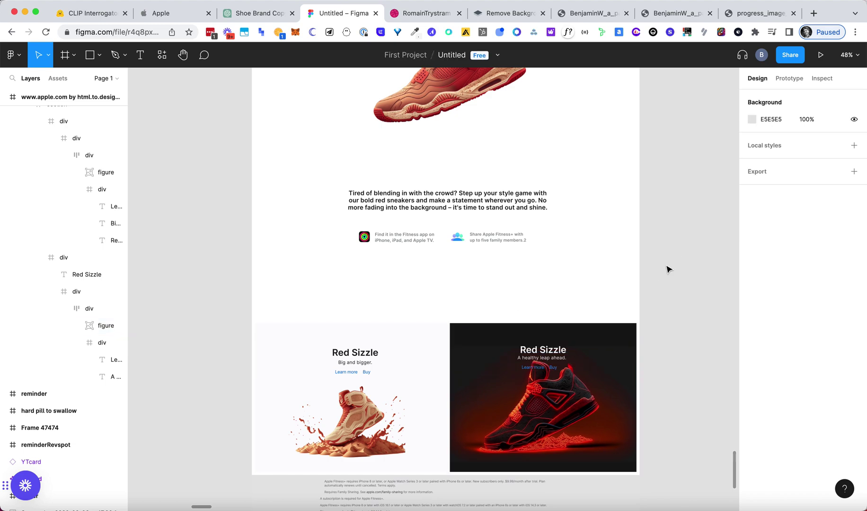
# Nudge the neon sneaker picture lower beneath the Red Sizzle heading
pyautogui.click(568, 397)
pyautogui.doubleClick(567, 400)
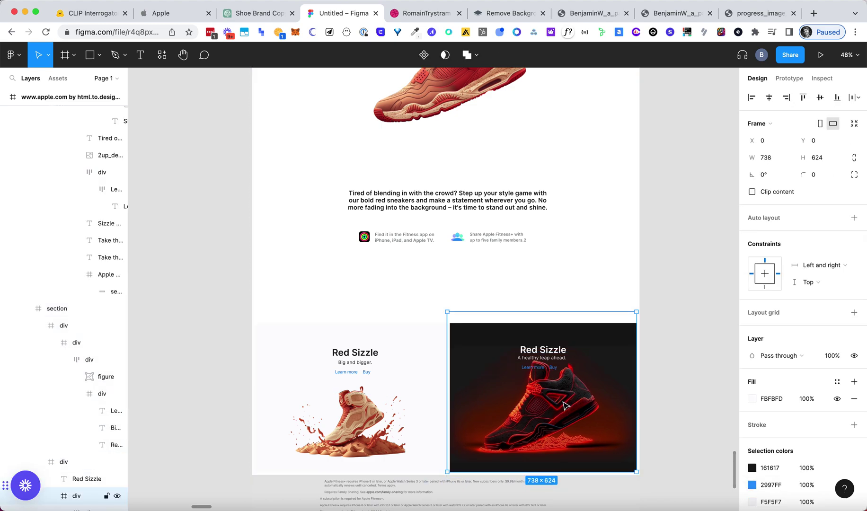
pyautogui.doubleClick(566, 402)
pyautogui.doubleClick(565, 405)
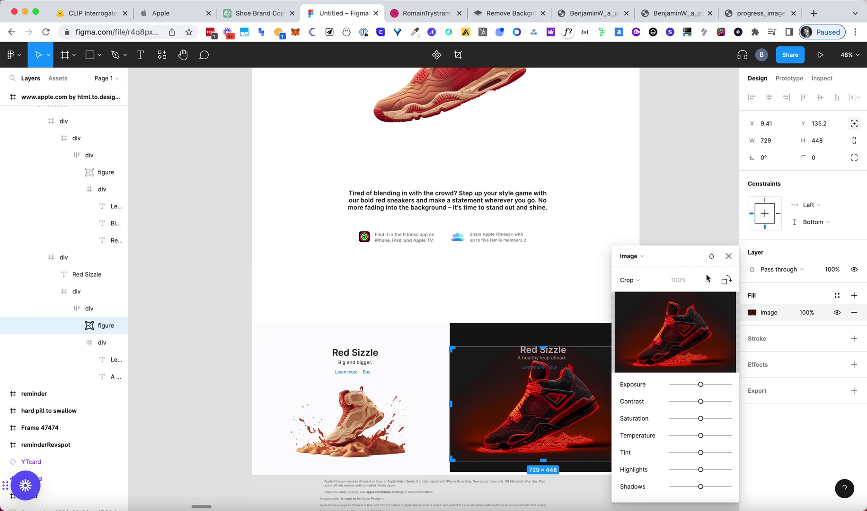
pyautogui.click(729, 257)
pyautogui.hotkey('shift', 'Down')
pyautogui.hotkey('shift', 'Down')
pyautogui.hotkey('shift', 'Down')
pyautogui.hotkey('shift', 'Down')
pyautogui.hotkey('shift', 'Down')
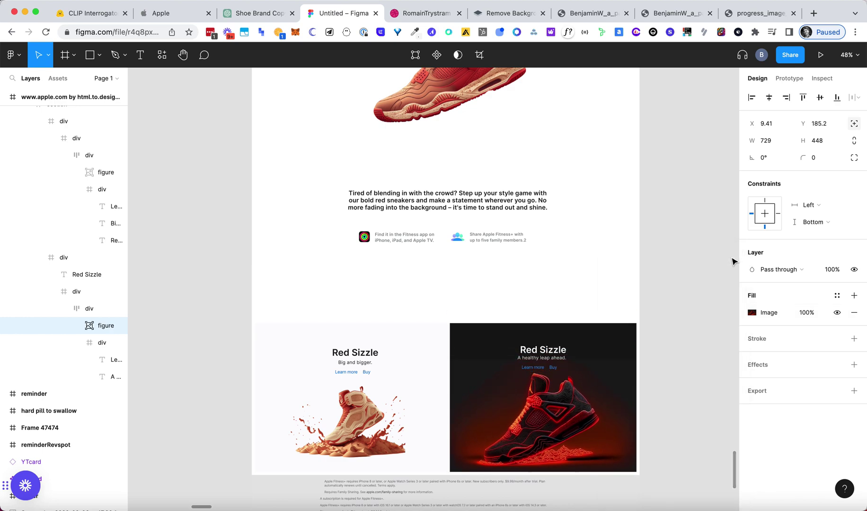
pyautogui.click(702, 238)
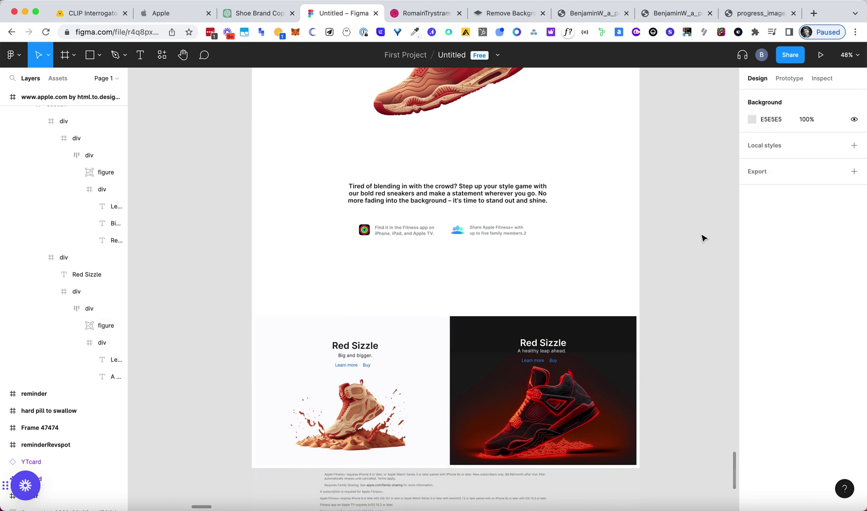
pyautogui.scroll(1, 702, 238)
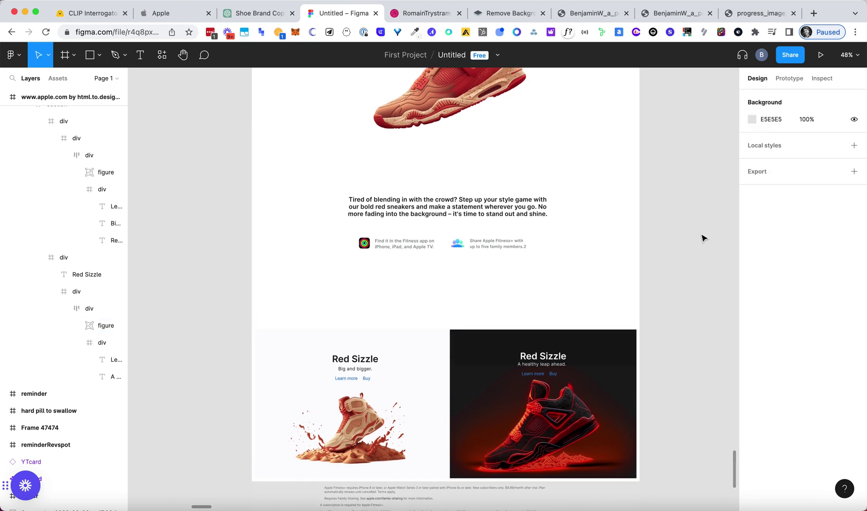
# Copy the landing-page frame's 192 layers using the Figma to HTML with Framer plugin
pyautogui.scroll(10, 702, 238)
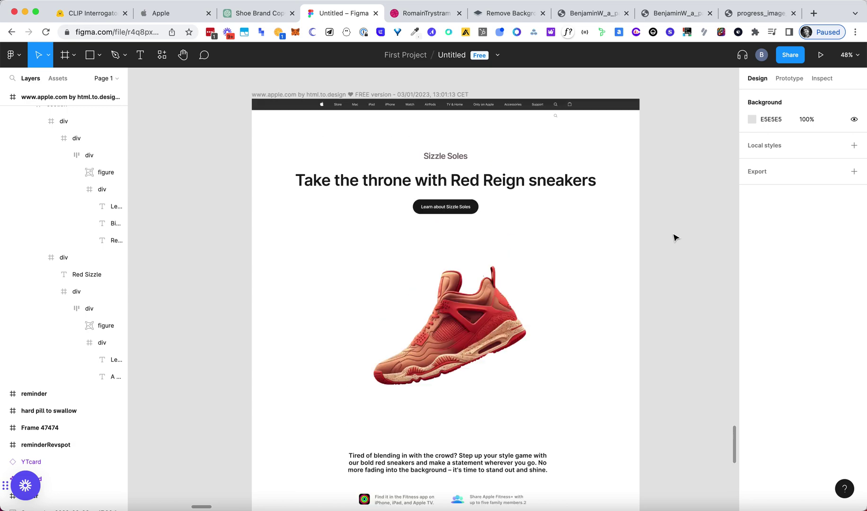
pyautogui.scroll(-7, 653, 248)
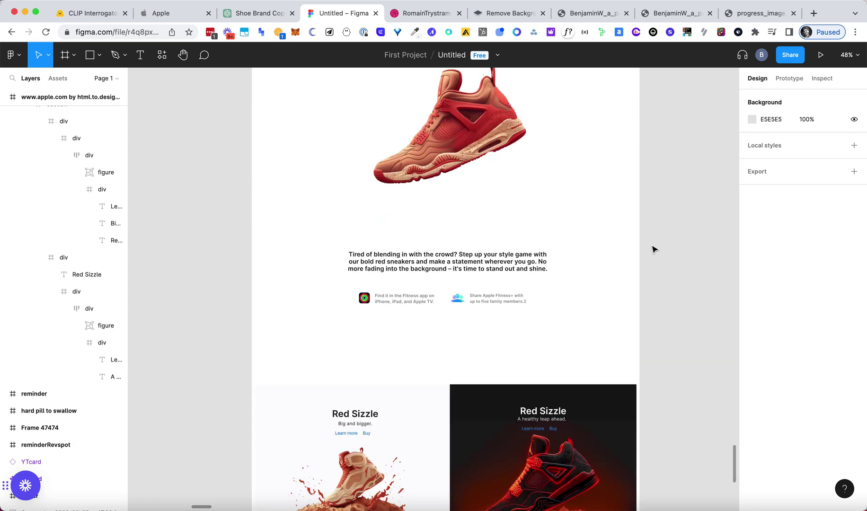
pyautogui.scroll(10, 617, 238)
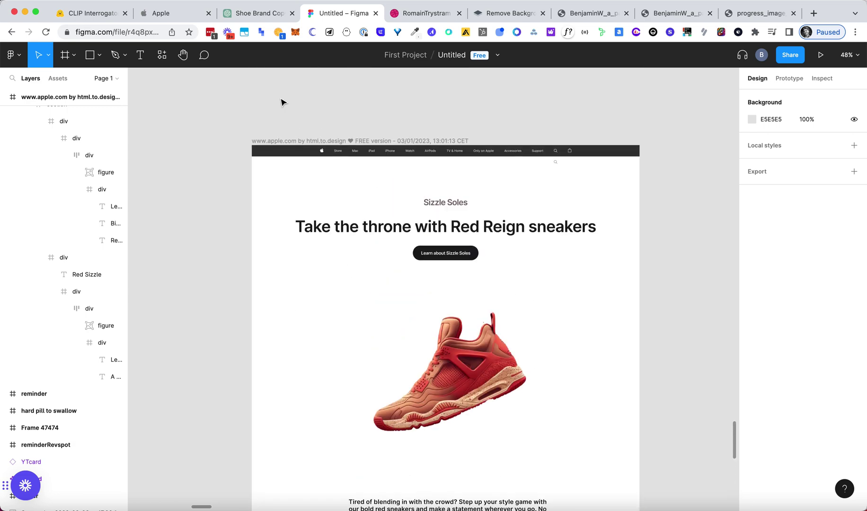
pyautogui.click(292, 140)
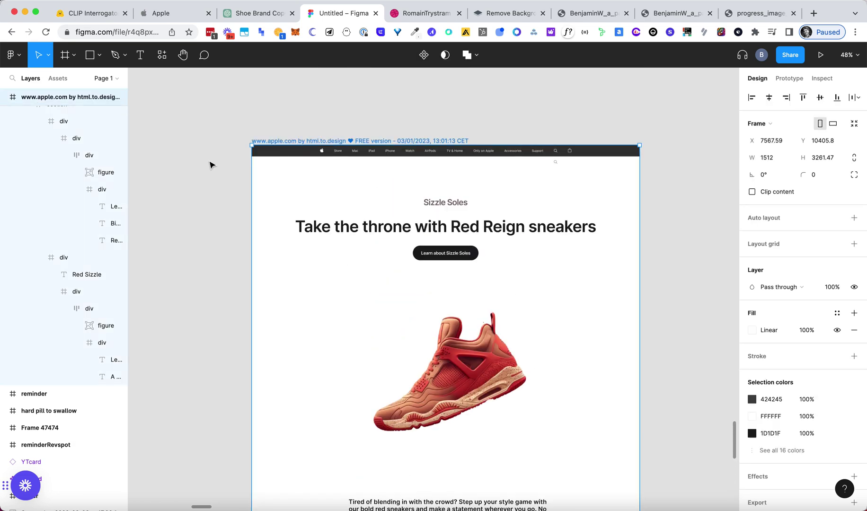
pyautogui.click(21, 57)
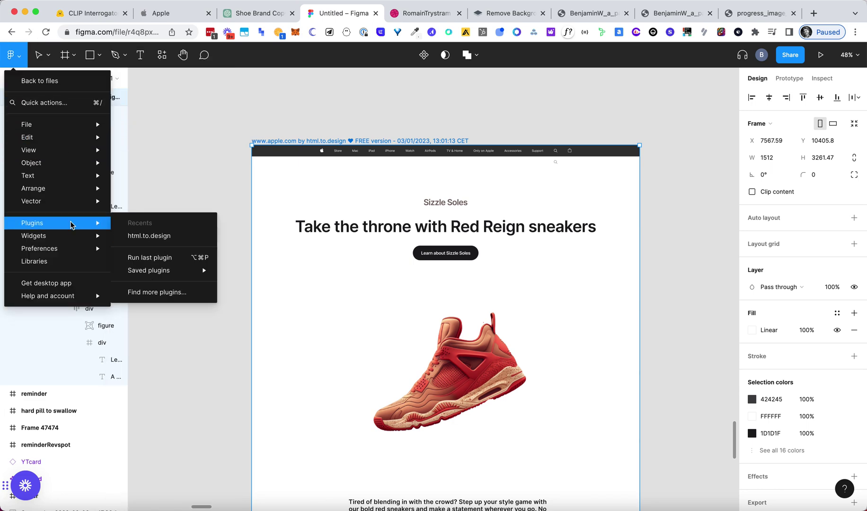
pyautogui.moveTo(158, 275)
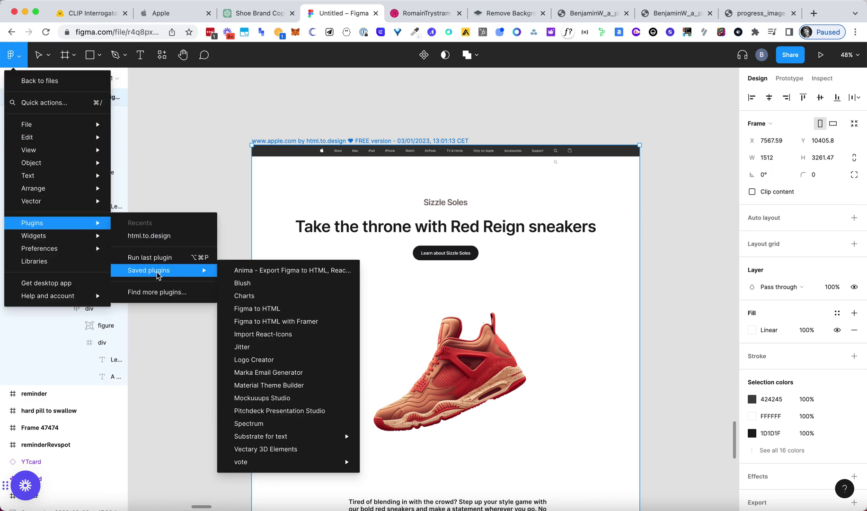
pyautogui.click(261, 326)
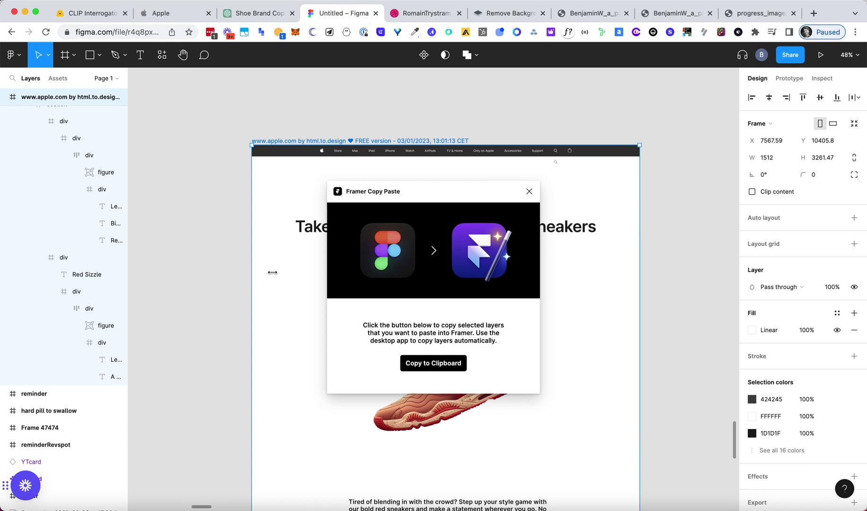
pyautogui.click(447, 361)
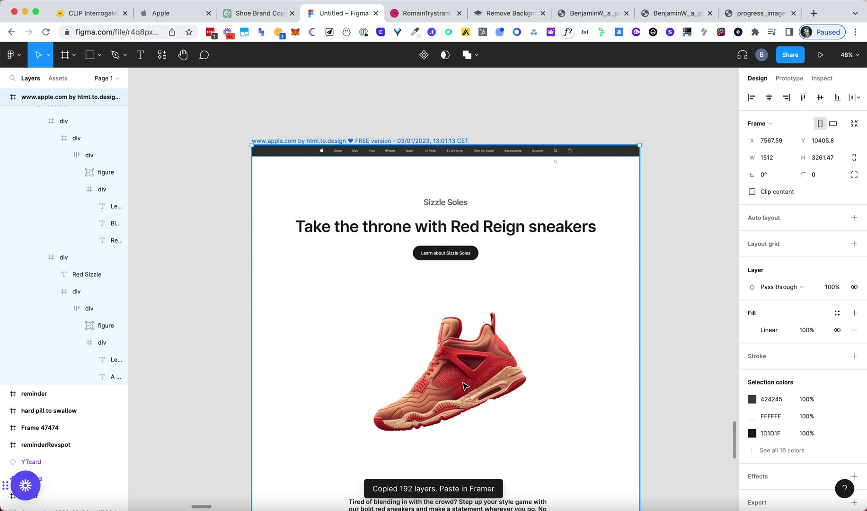
pyautogui.click(535, 507)
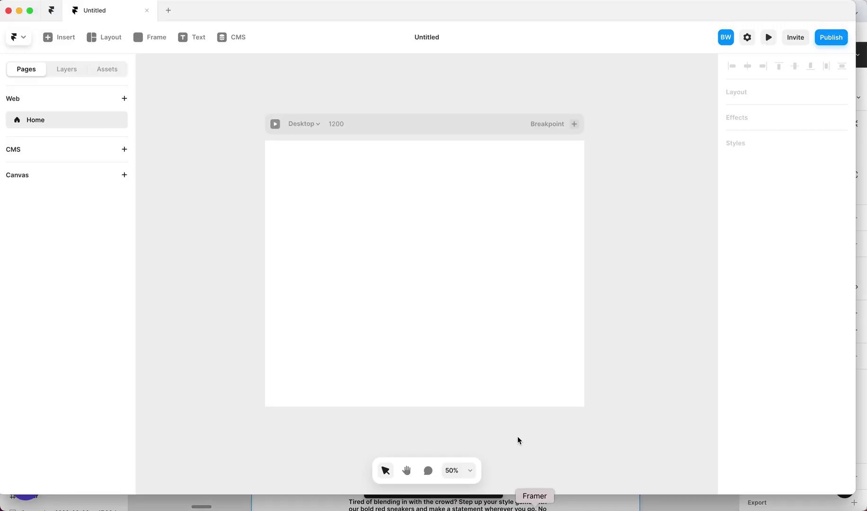
# Paste the page into Framer's Desktop breakpoint and set its width to 1512
pyautogui.click(413, 134)
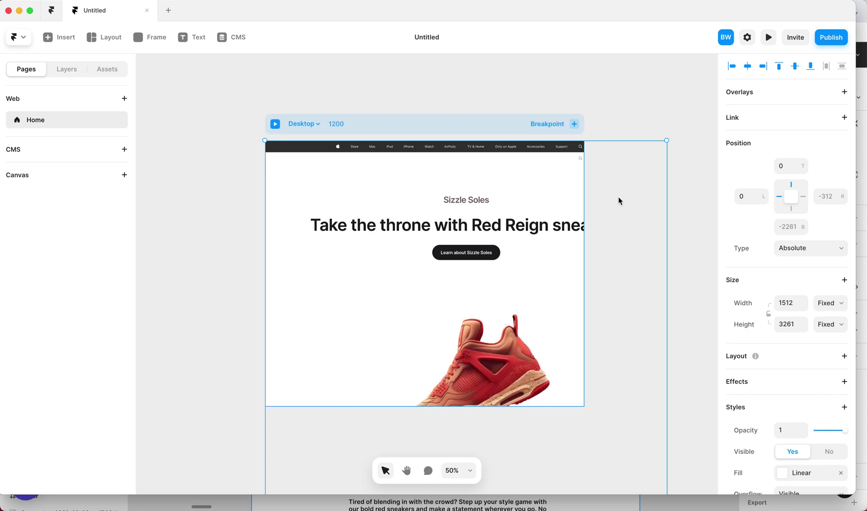
pyautogui.click(488, 126)
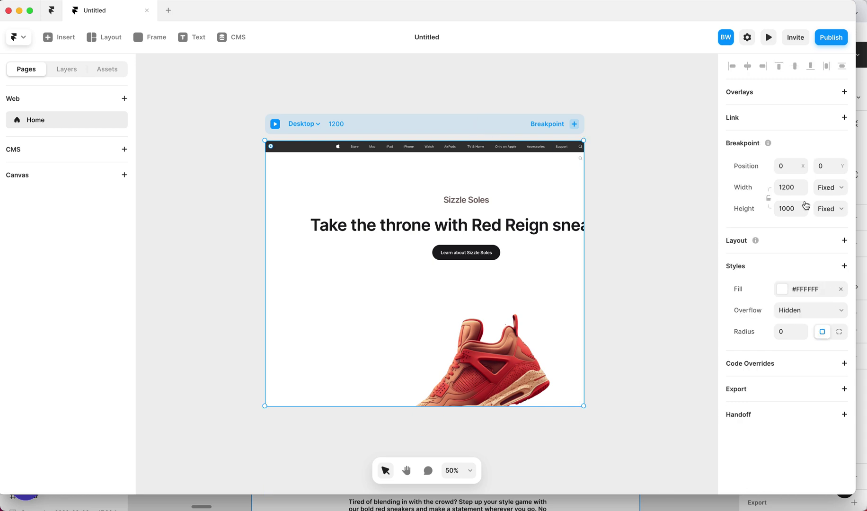
pyautogui.click(788, 187)
pyautogui.write('1512')
pyautogui.press('Return')
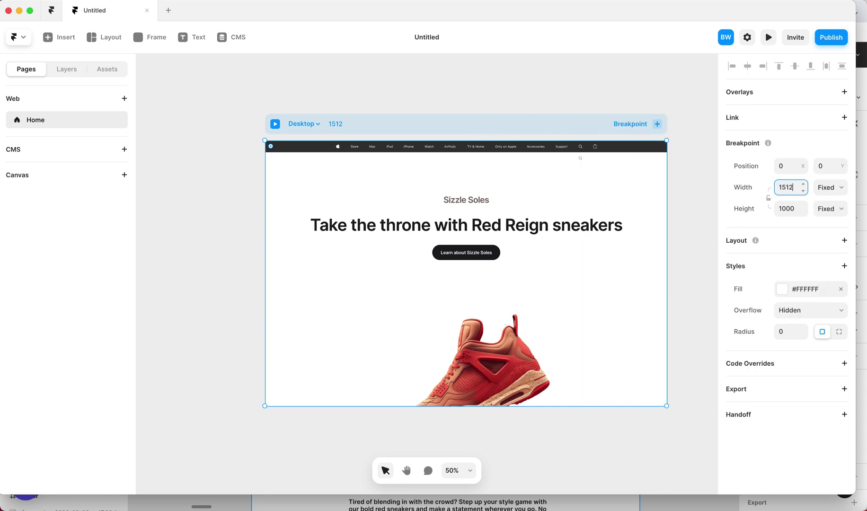
pyautogui.click(833, 208)
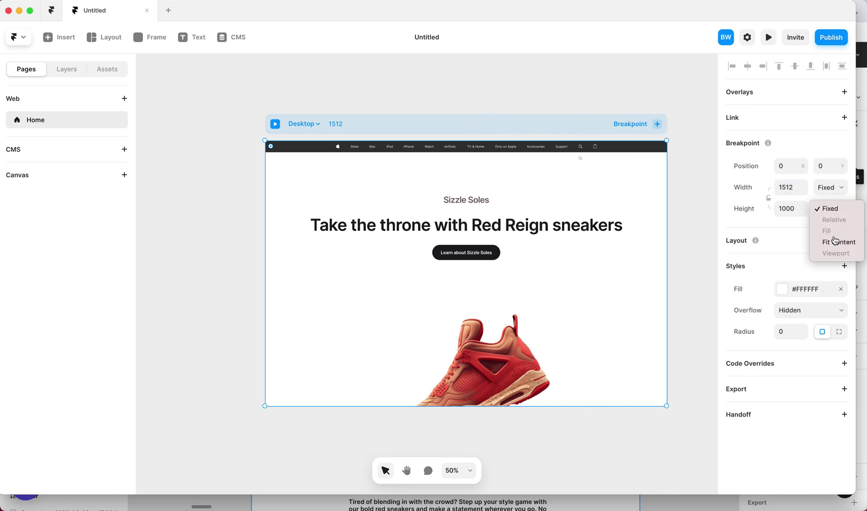
# Set the breakpoint height to Fit Content and publish the update to the live site
pyautogui.click(836, 241)
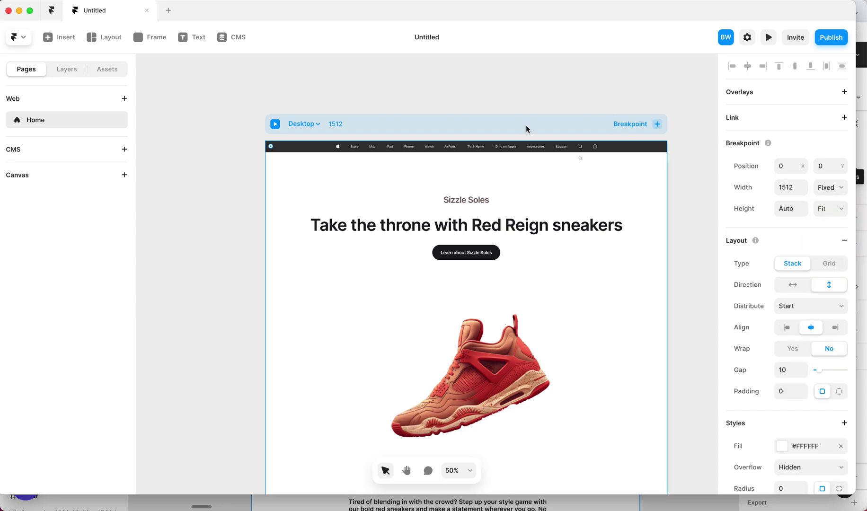
pyautogui.click(828, 37)
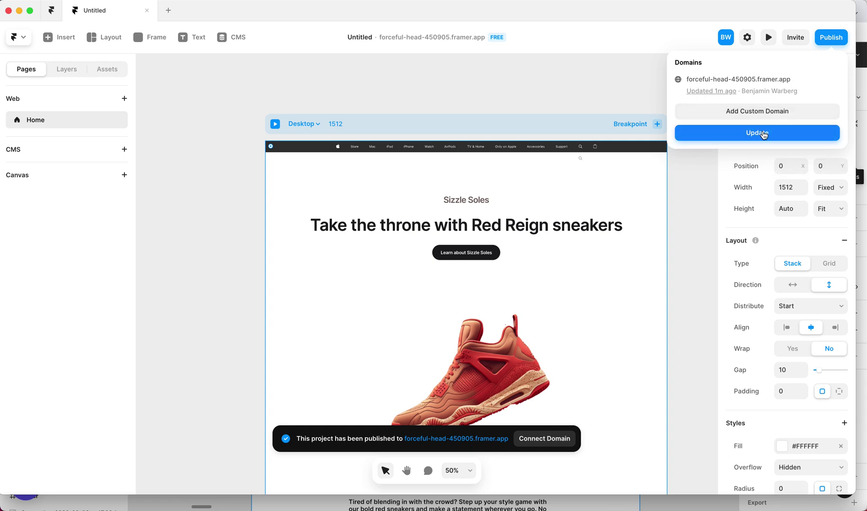
pyautogui.click(762, 134)
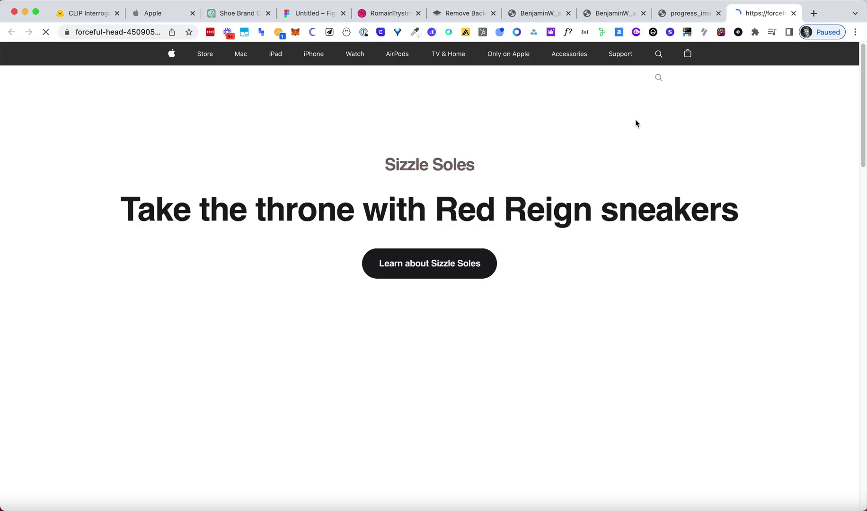
# Resize the Chrome window and scroll the live site past the hero, sneaker, paragraph and Red Sizzle section
pyautogui.scroll(-3, 635, 147)
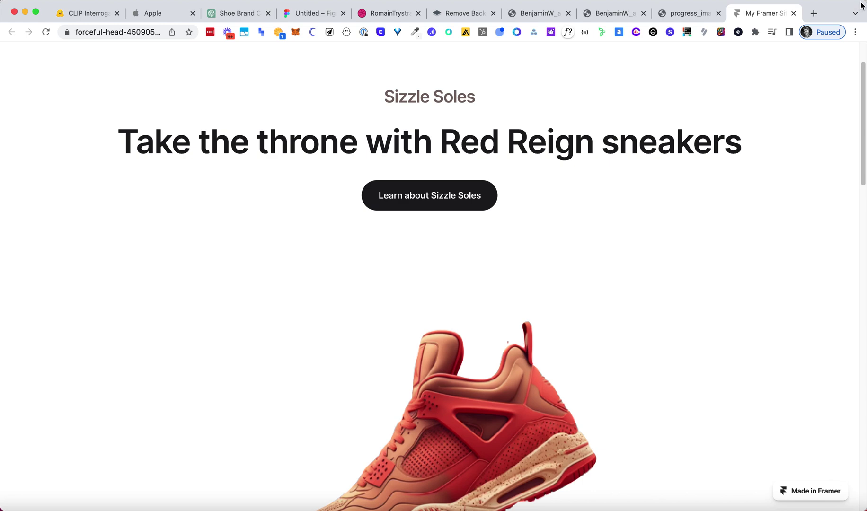
pyautogui.moveTo(859, 5)
pyautogui.mouseDown()
pyautogui.moveTo(706, 34)
pyautogui.moveTo(670, 65)
pyautogui.moveTo(863, 3)
pyautogui.mouseUp()
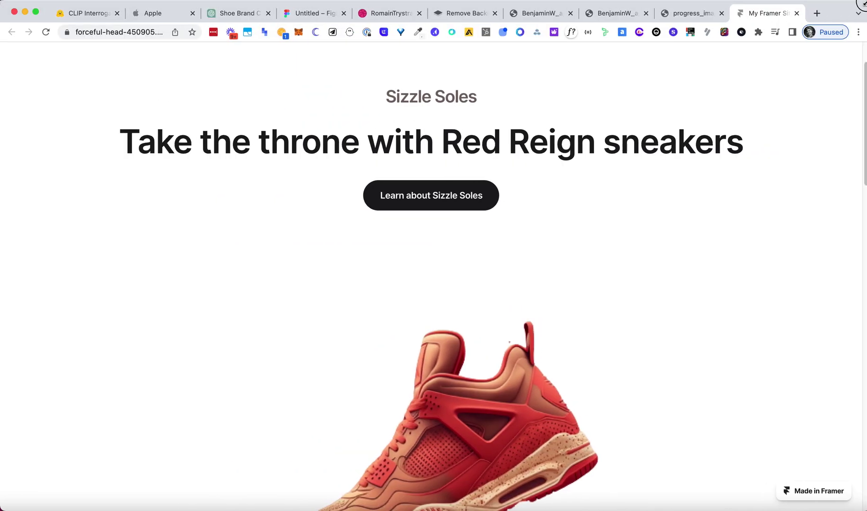
pyautogui.scroll(-5, 738, 189)
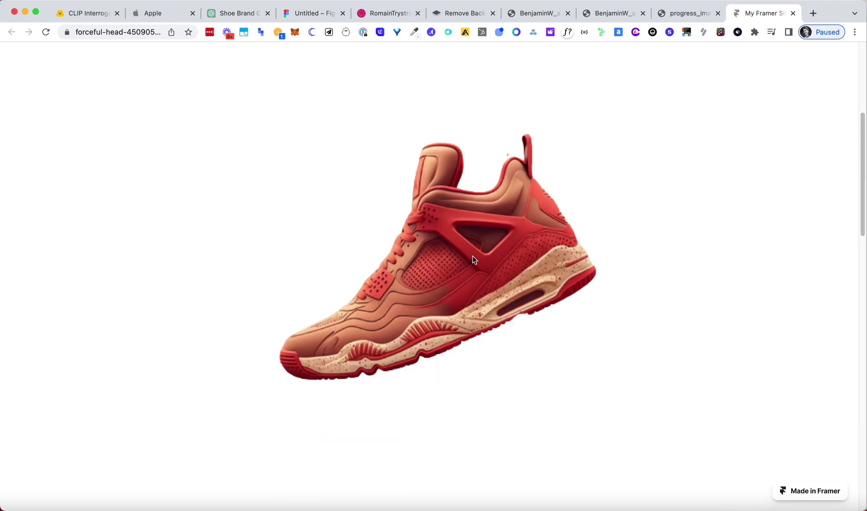
pyautogui.scroll(1, 472, 255)
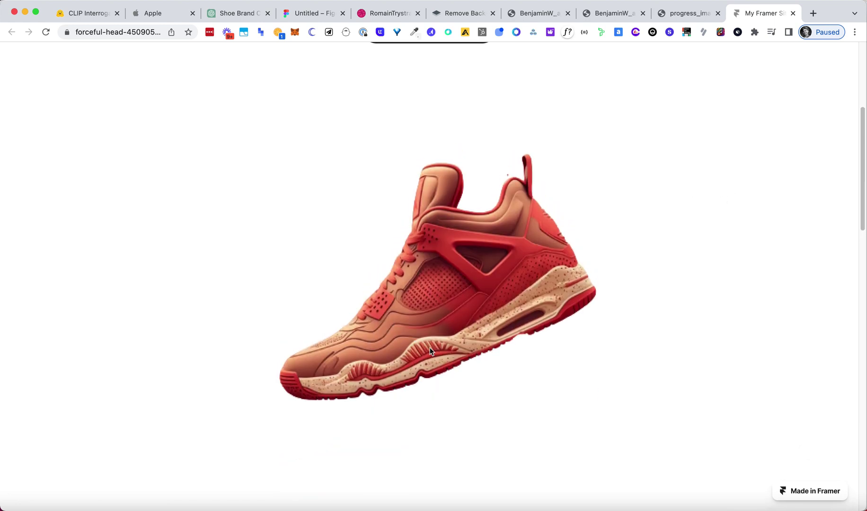
pyautogui.scroll(6, 430, 351)
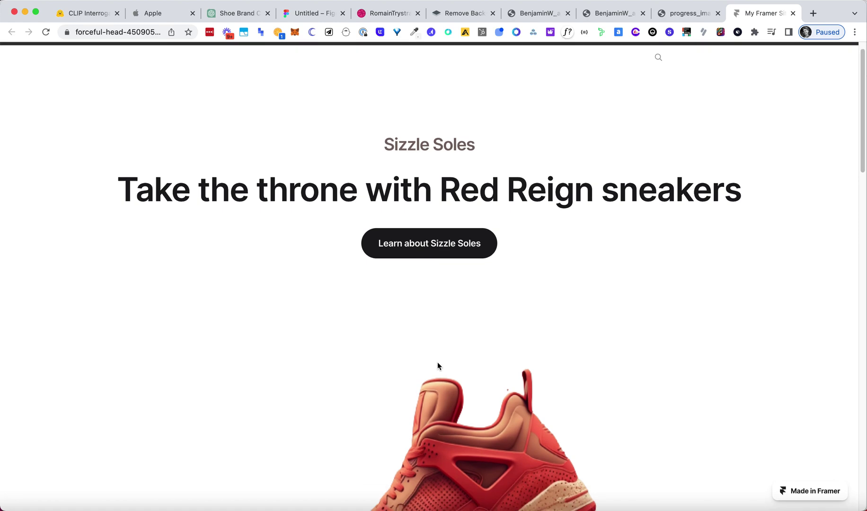
pyautogui.scroll(-4, 426, 362)
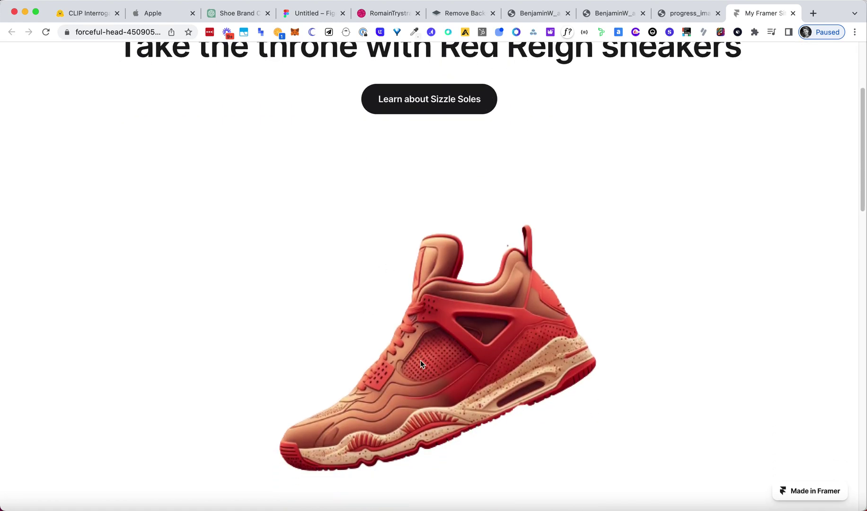
pyautogui.scroll(-3, 420, 360)
pyautogui.scroll(-7, 448, 238)
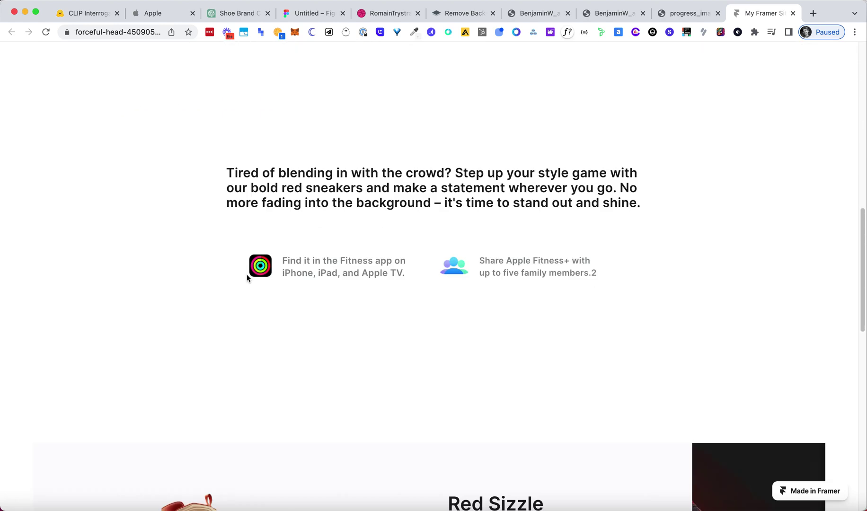
pyautogui.scroll(-6, 247, 275)
pyautogui.scroll(-3, 247, 274)
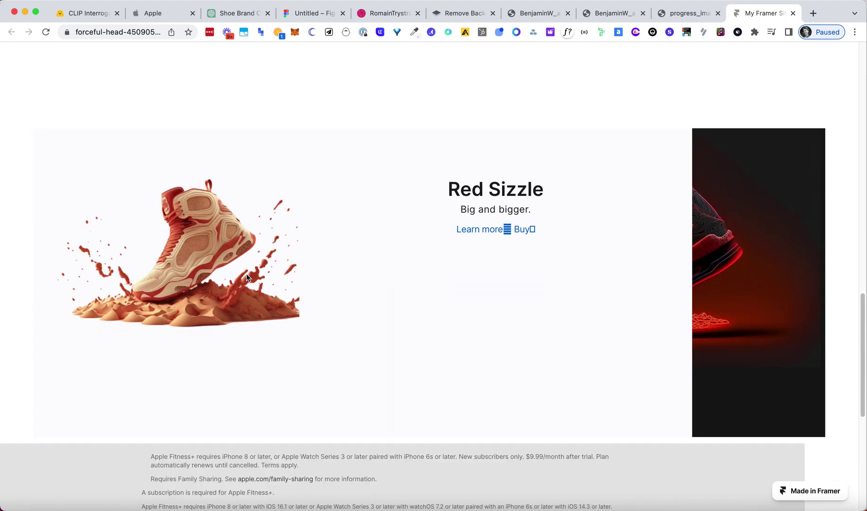
pyautogui.scroll(-9, 246, 277)
pyautogui.scroll(12, 247, 276)
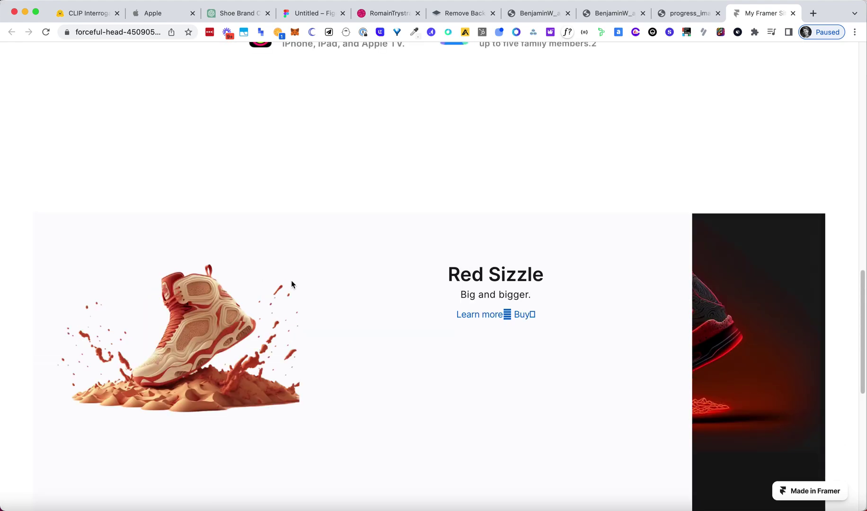
pyautogui.scroll(15, 291, 284)
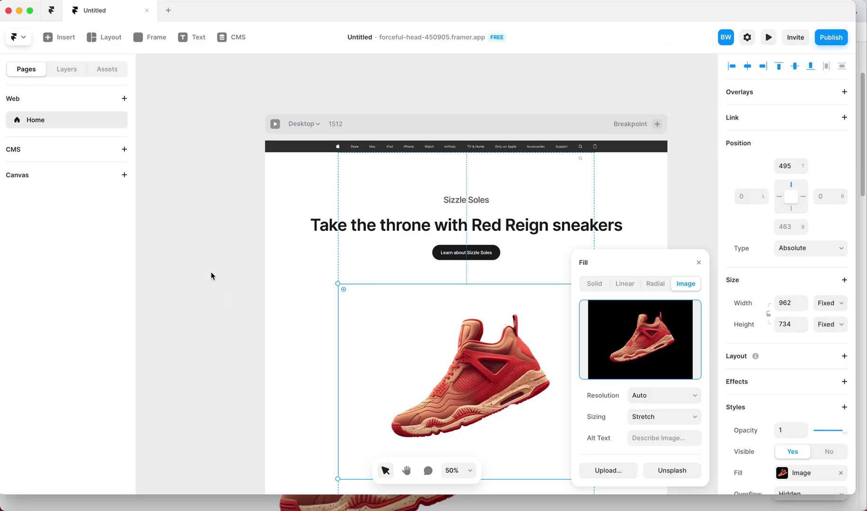
# Stretch the Red Sizzle shoe image wider on the canvas
pyautogui.click(708, 262)
pyautogui.scroll(-15, 696, 261)
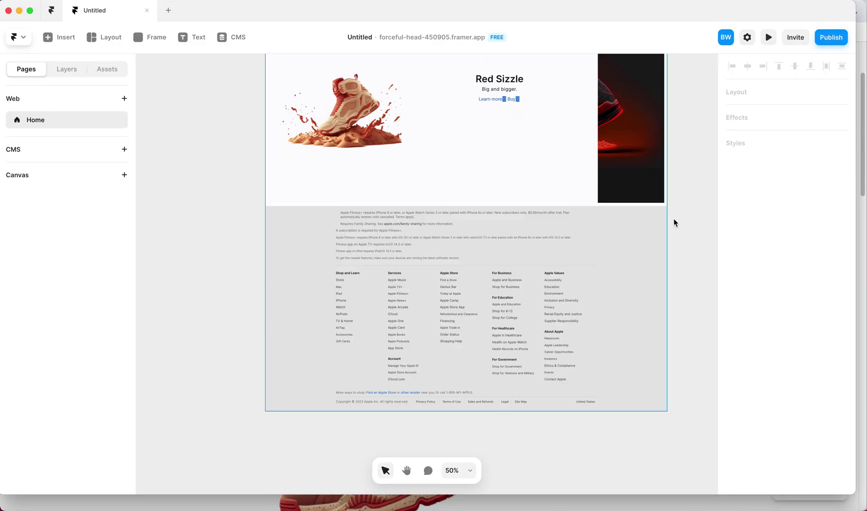
pyautogui.scroll(10, 597, 258)
pyautogui.scroll(-8, 583, 300)
pyautogui.click(411, 265)
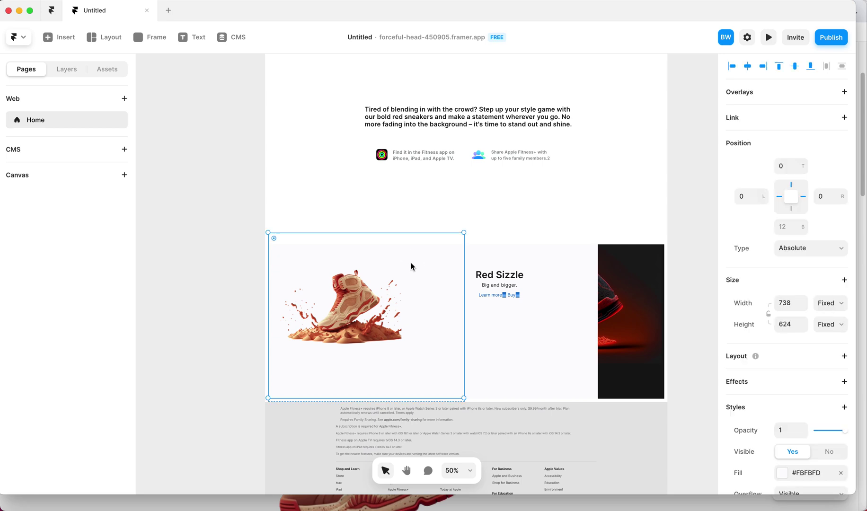
pyautogui.moveTo(463, 233); pyautogui.dragTo(666, 232)
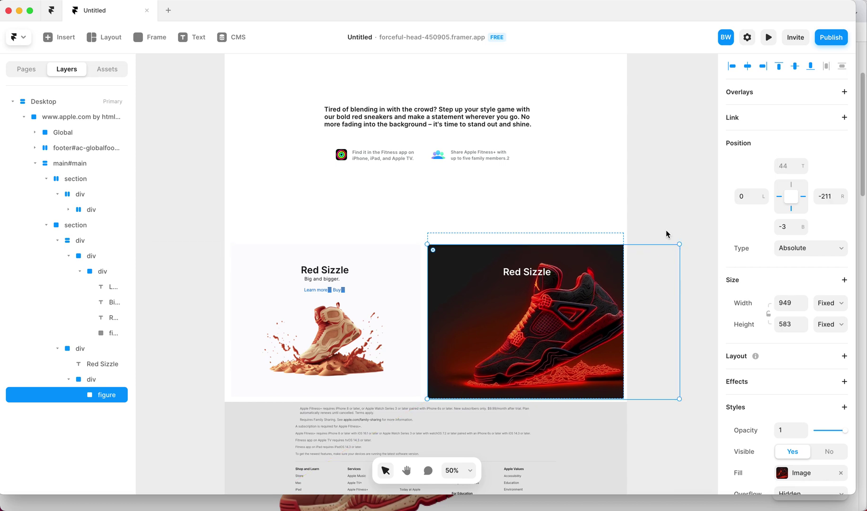
pyautogui.click(661, 224)
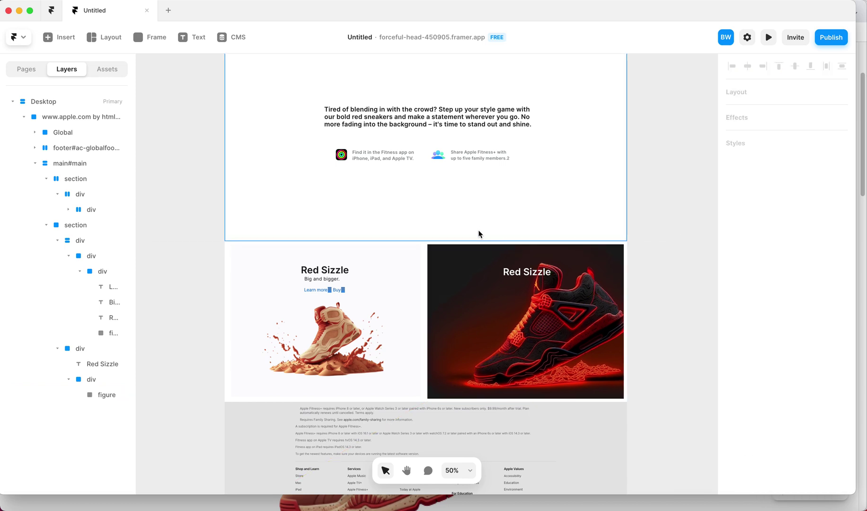
# Delete the Learn more/Buy links and widen the left Red Sizzle card from 711 to 751
pyautogui.scroll(2, 478, 234)
pyautogui.click(334, 320)
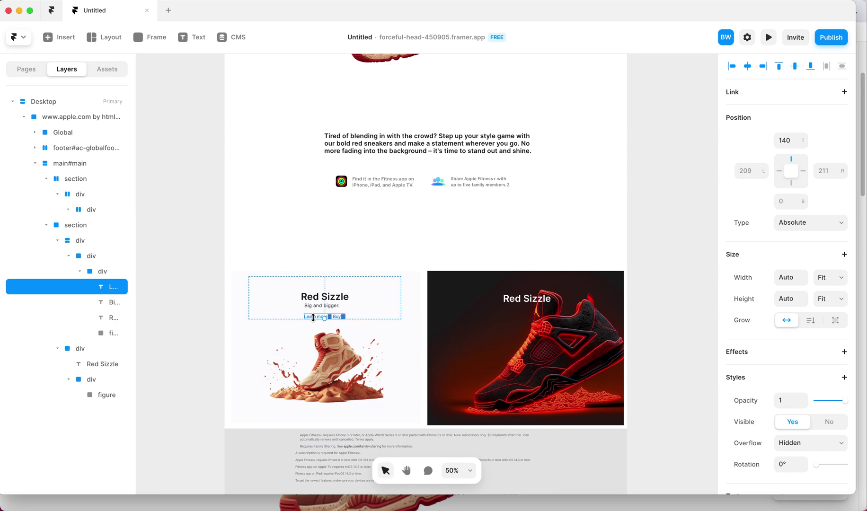
pyautogui.press('Delete')
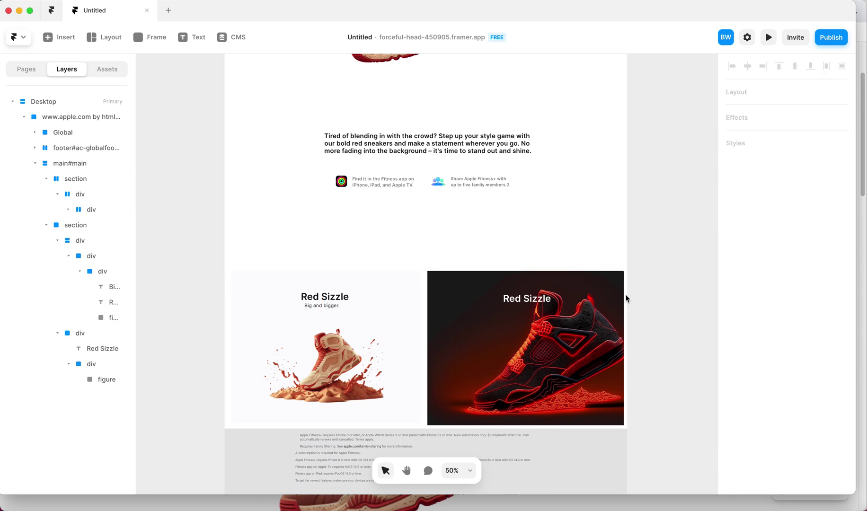
pyautogui.click(239, 285)
pyautogui.moveTo(232, 282); pyautogui.dragTo(221, 284)
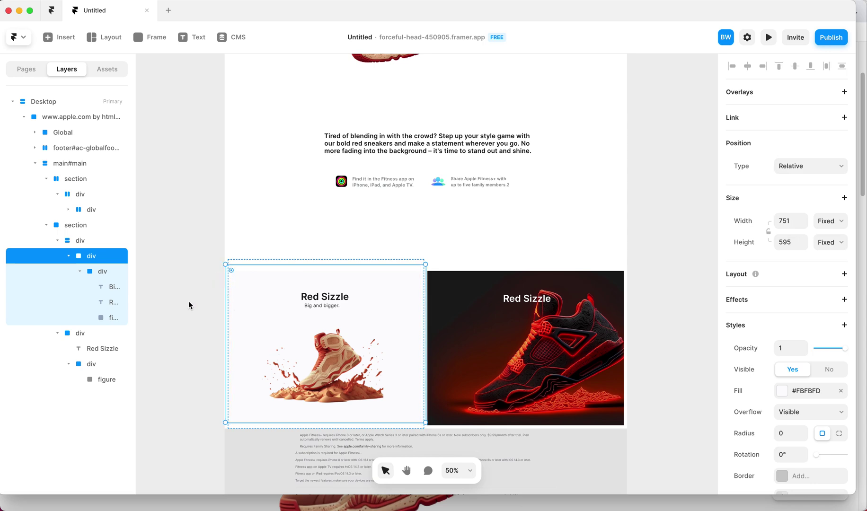
pyautogui.click(189, 300)
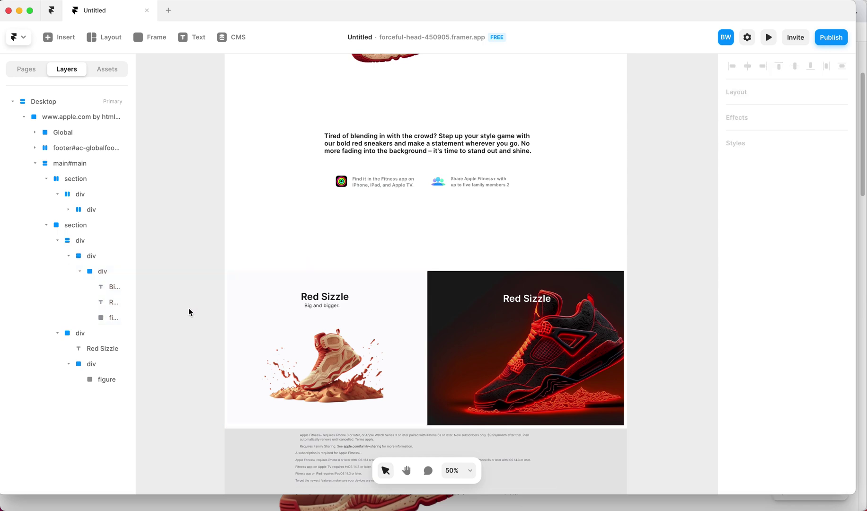
# Publish the update to the live site and open it in the browser
pyautogui.click(822, 42)
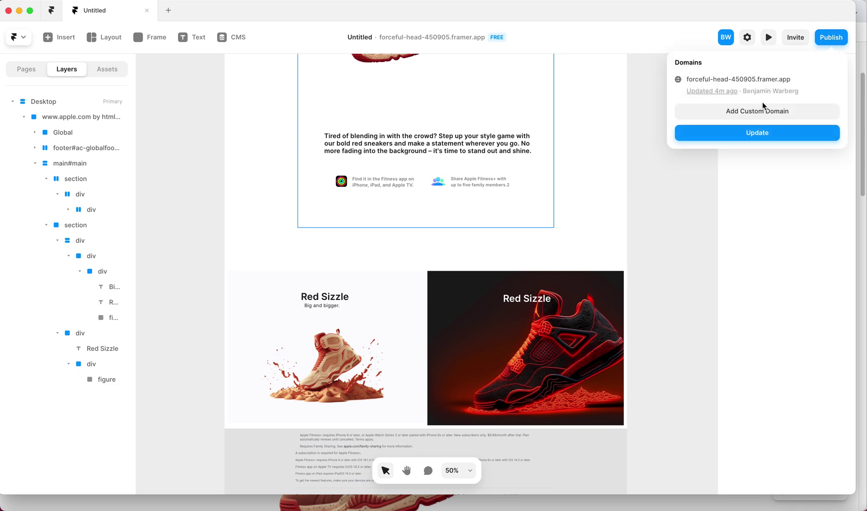
pyautogui.click(749, 125)
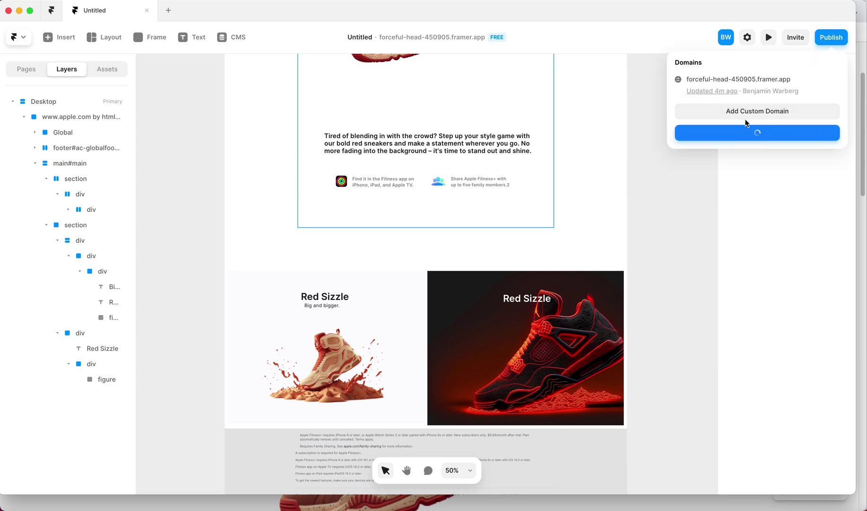
pyautogui.click(725, 79)
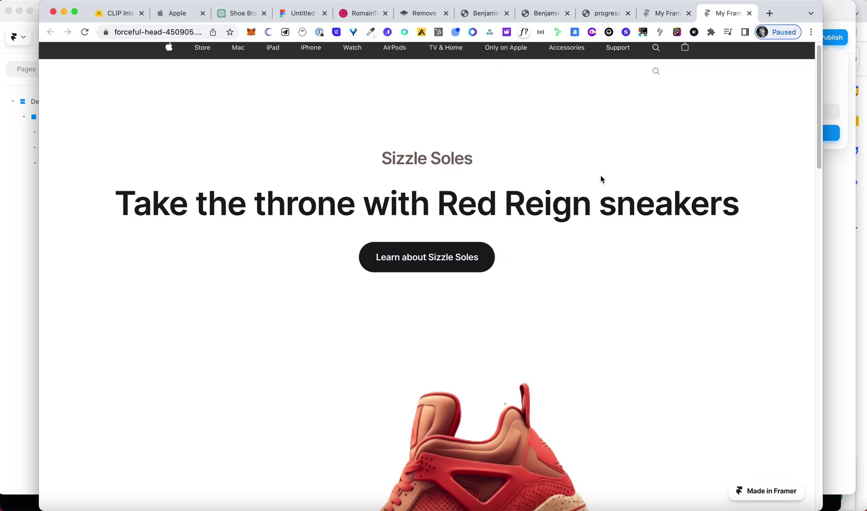
# Scroll through the updated live page, checking the Red Reign headline, call-to-action and red sneaker
pyautogui.scroll(-1, 579, 136)
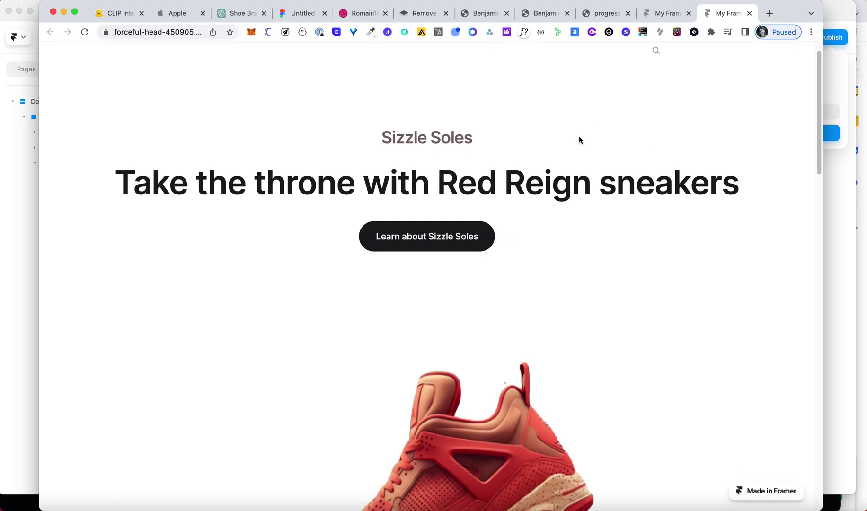
pyautogui.scroll(-3, 582, 172)
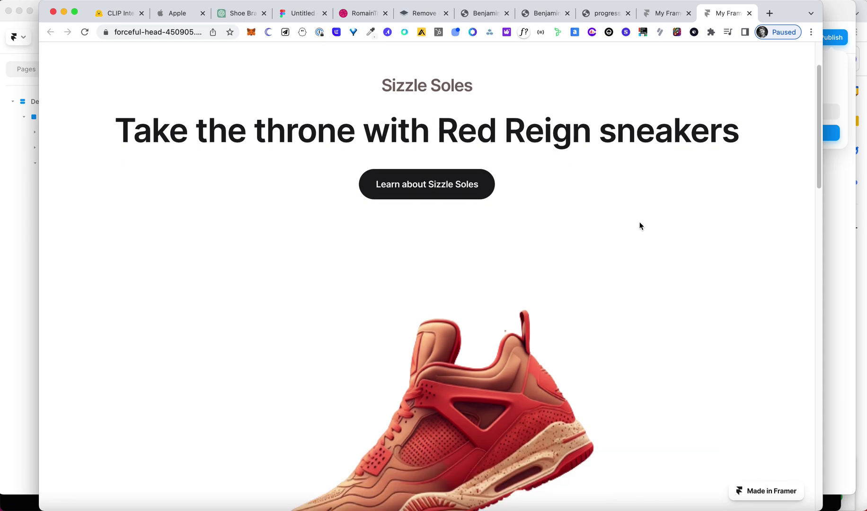
pyautogui.scroll(-4, 639, 226)
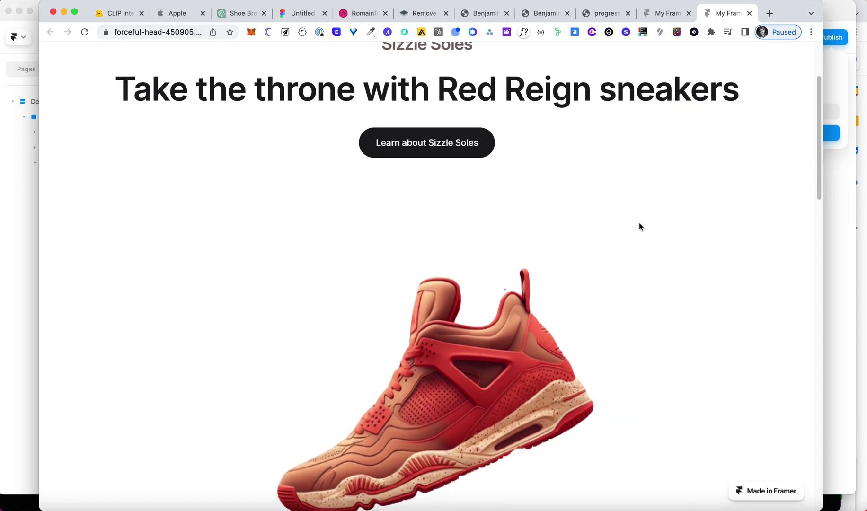
pyautogui.scroll(-5, 639, 227)
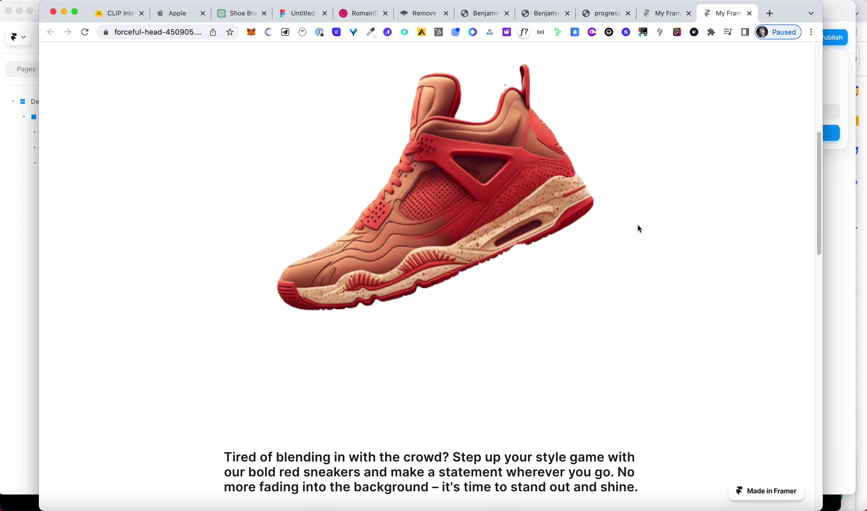
pyautogui.scroll(1, 702, 260)
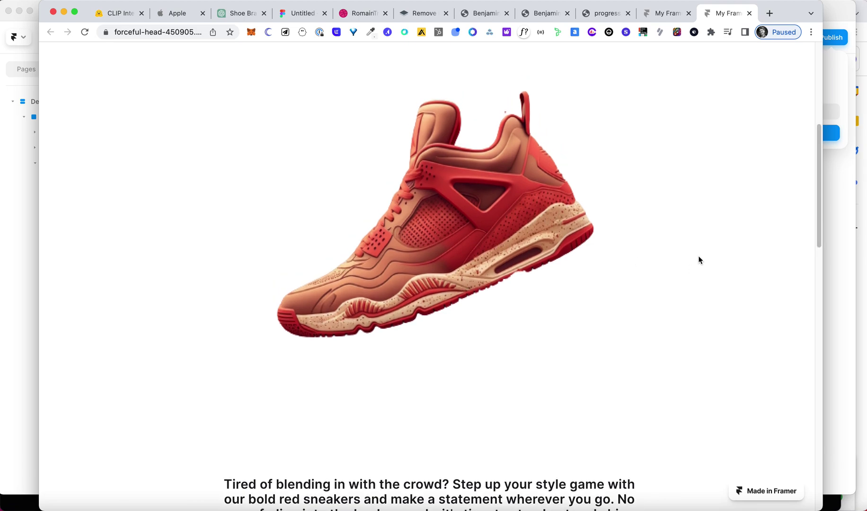
pyautogui.scroll(-2, 698, 255)
pyautogui.scroll(-15, 458, 390)
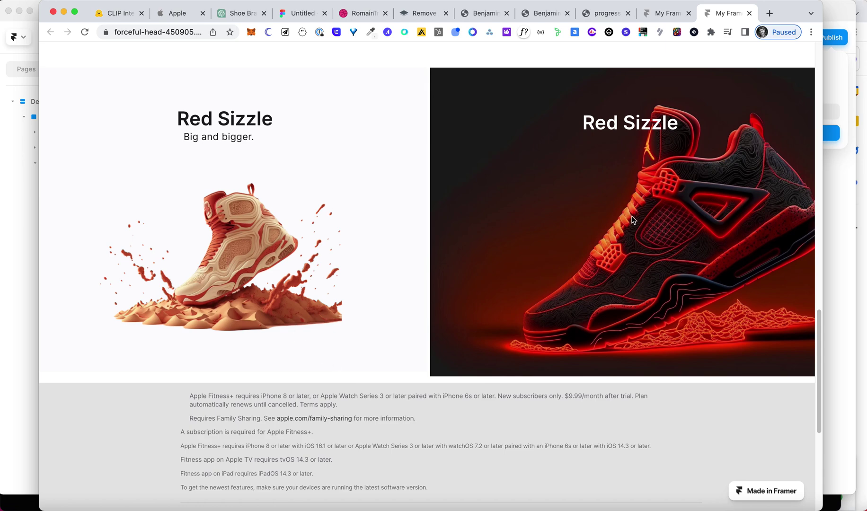
pyautogui.scroll(2, 620, 232)
pyautogui.scroll(20, 463, 279)
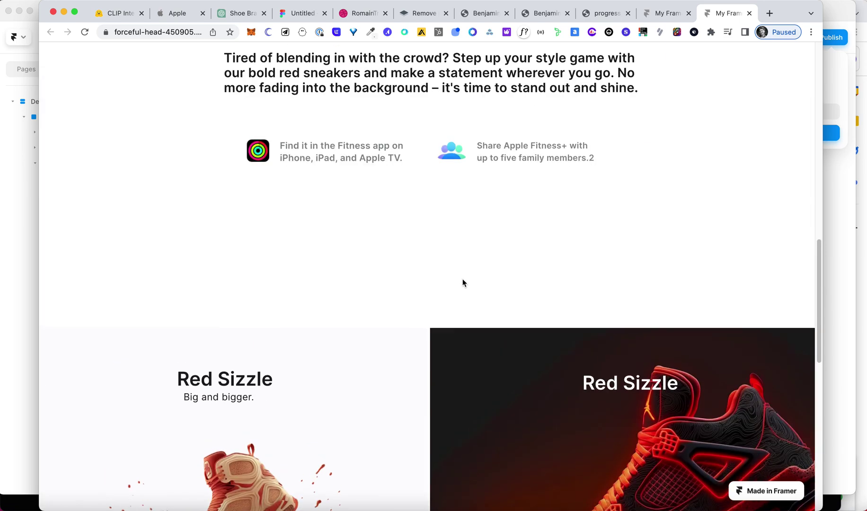
pyautogui.scroll(-6, 665, 309)
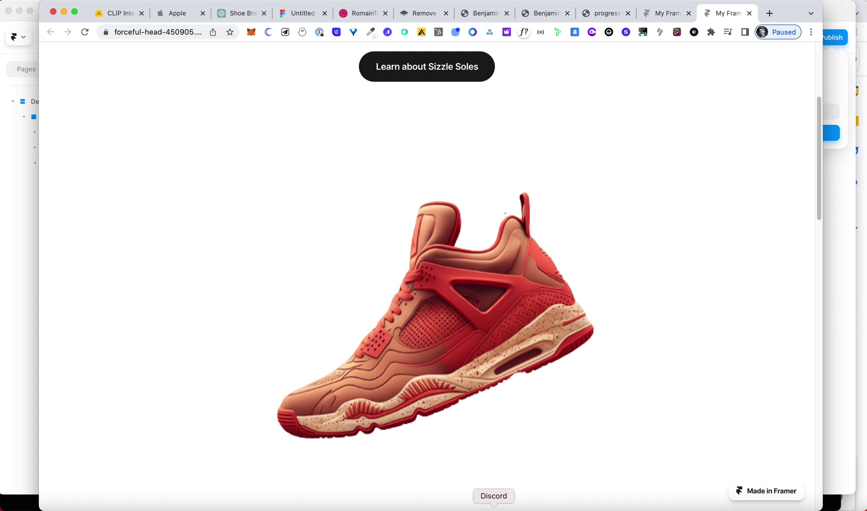
pyautogui.scroll(-2, 685, 192)
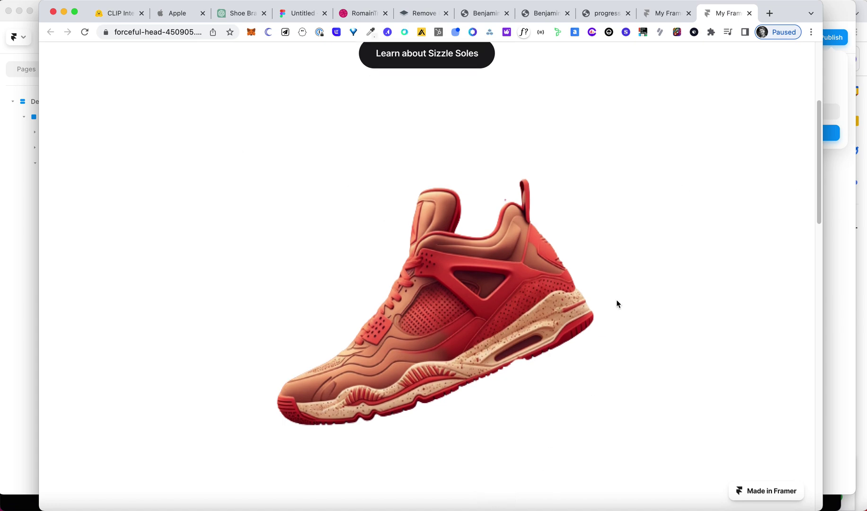
pyautogui.scroll(-4, 561, 266)
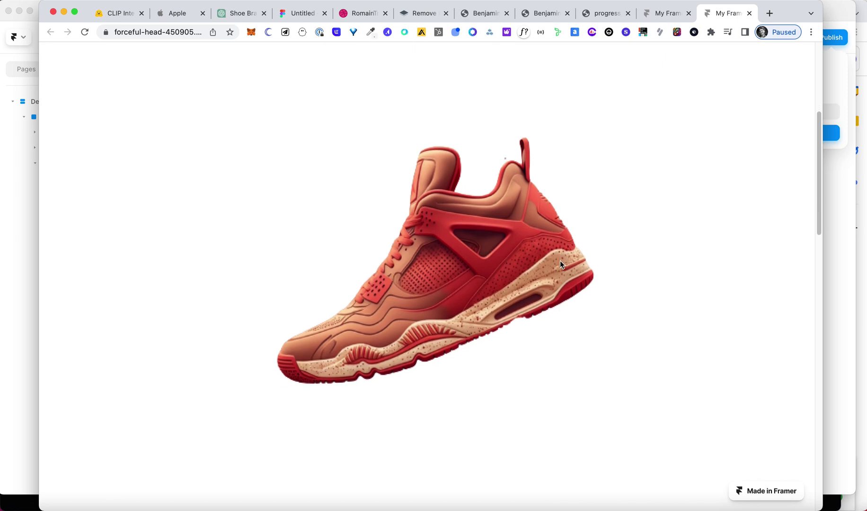
pyautogui.scroll(6, 683, 266)
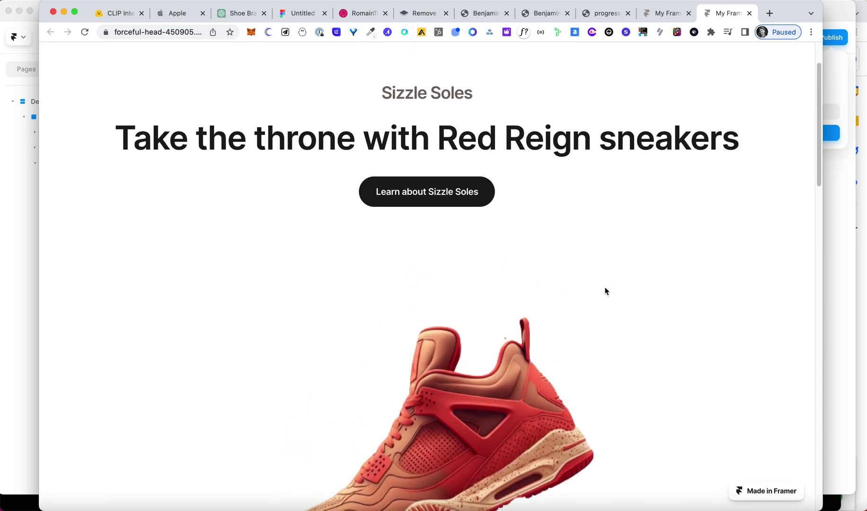
pyautogui.scroll(-10, 600, 283)
pyautogui.scroll(8, 582, 282)
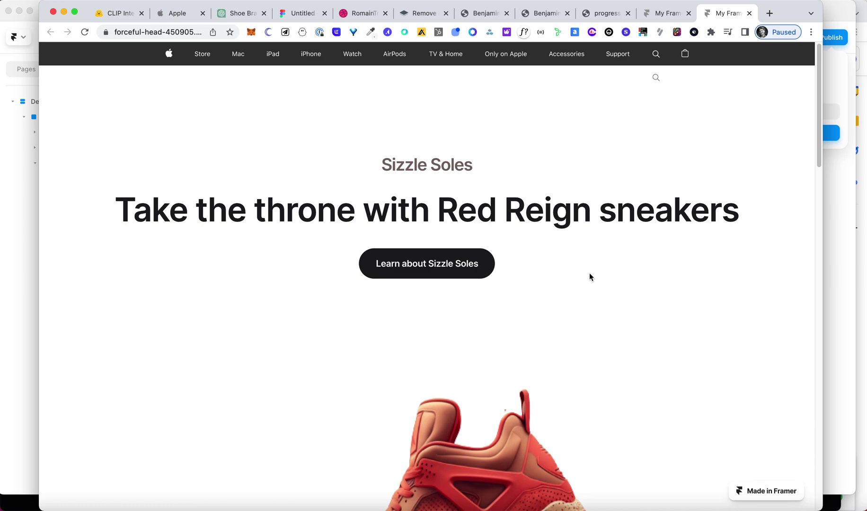
pyautogui.scroll(-10, 599, 265)
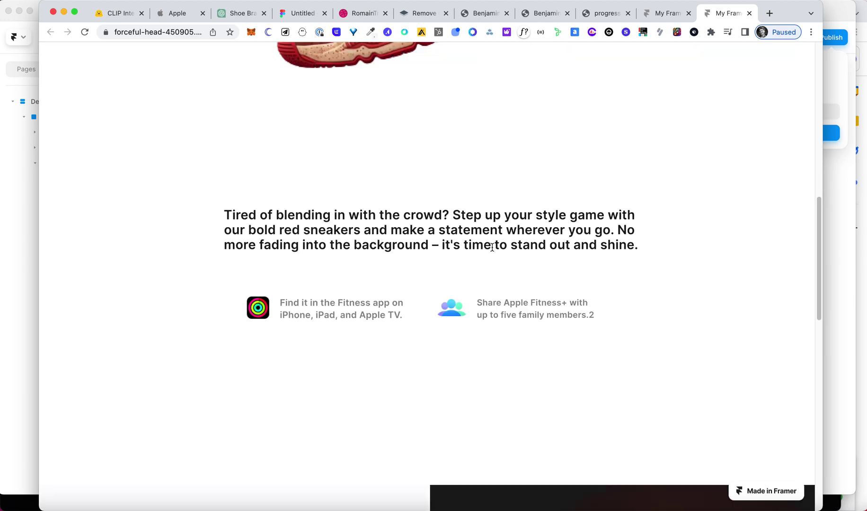
pyautogui.scroll(-3, 492, 249)
pyautogui.scroll(8, 460, 316)
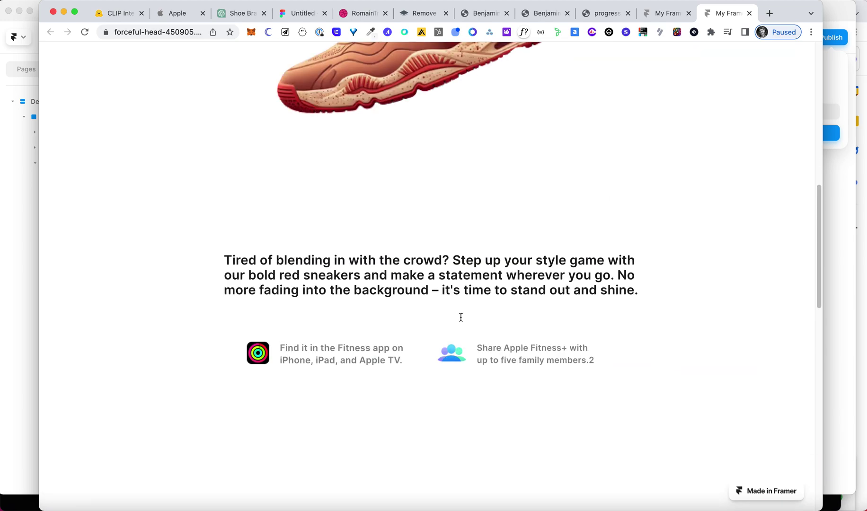
pyautogui.scroll(8, 514, 200)
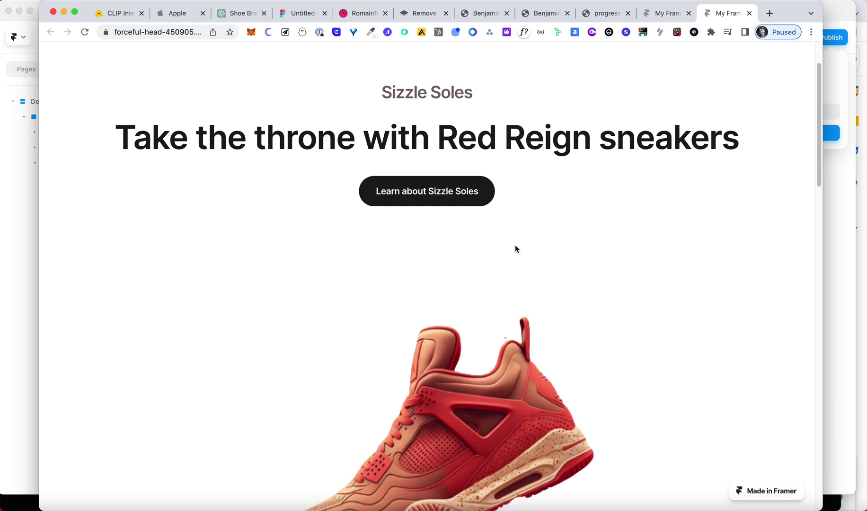
pyautogui.click(544, 502)
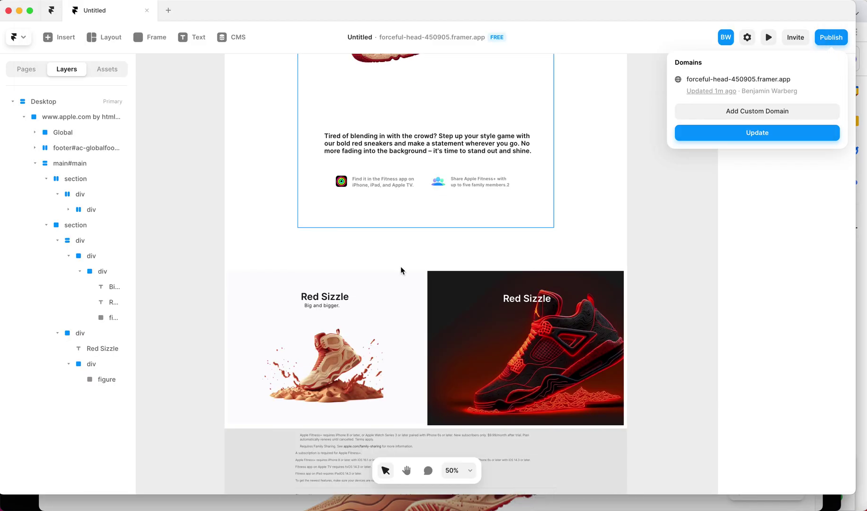
pyautogui.click(681, 227)
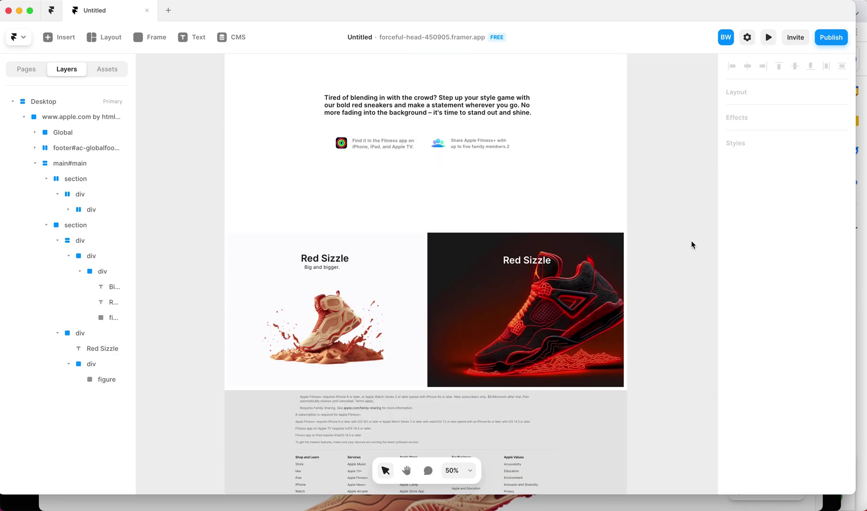
pyautogui.click(66, 504)
pyautogui.scroll(1, 496, 221)
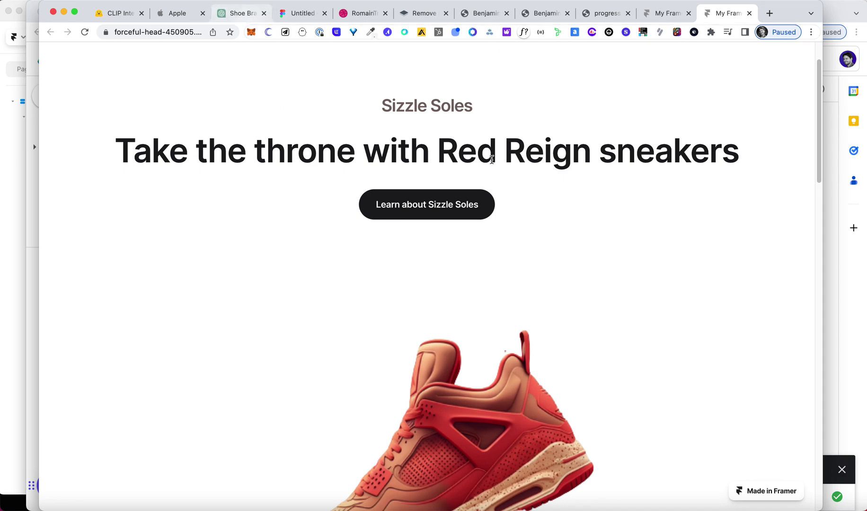
pyautogui.scroll(-10, 656, 302)
pyautogui.scroll(-7, 655, 306)
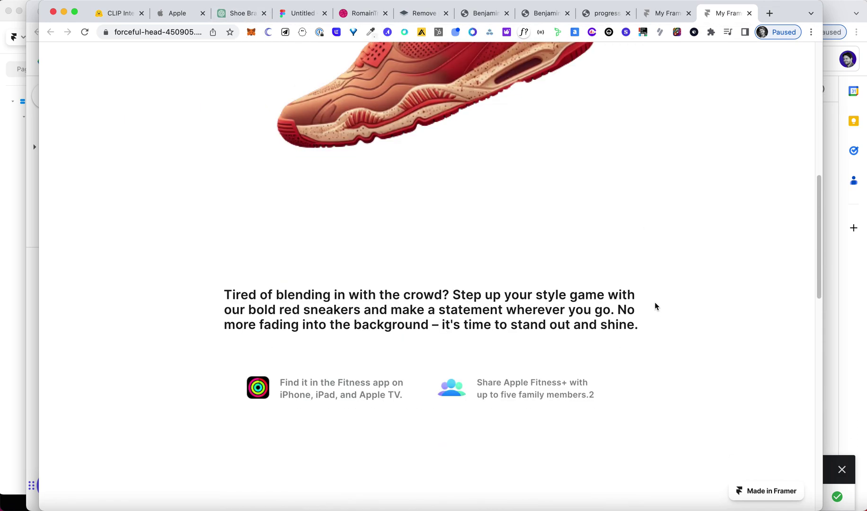
pyautogui.scroll(6, 662, 300)
pyautogui.scroll(13, 662, 299)
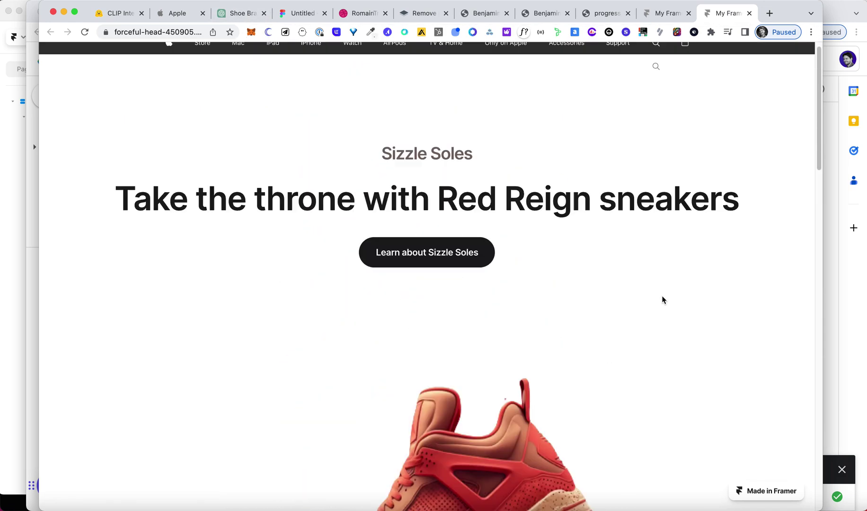
pyautogui.scroll(-14, 660, 294)
pyautogui.scroll(-20, 661, 292)
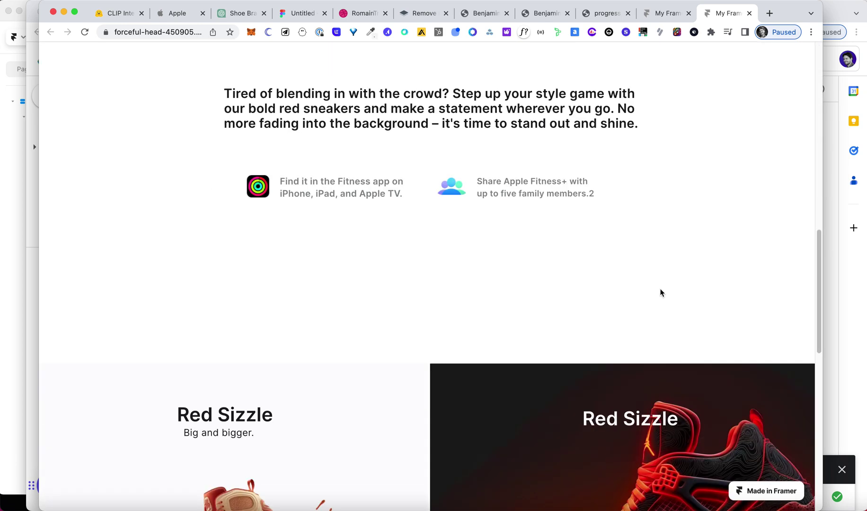